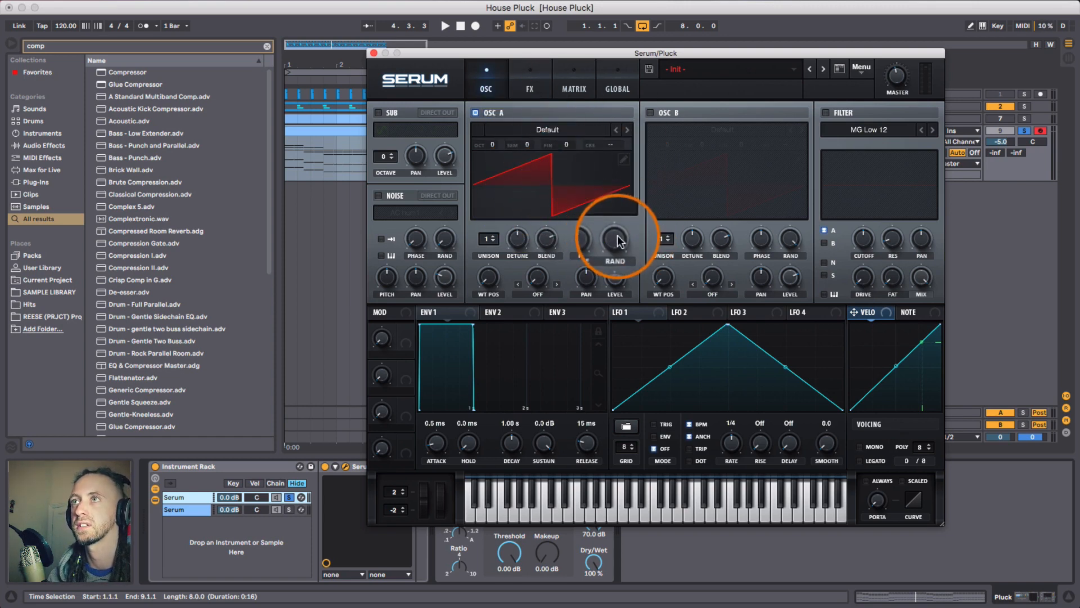
- Turn down oscillator A's random phase and open its wavetable in the editor
{"action": "left_click_drag", "start_coordinate": [617, 238], "coordinate": [609, 206]}
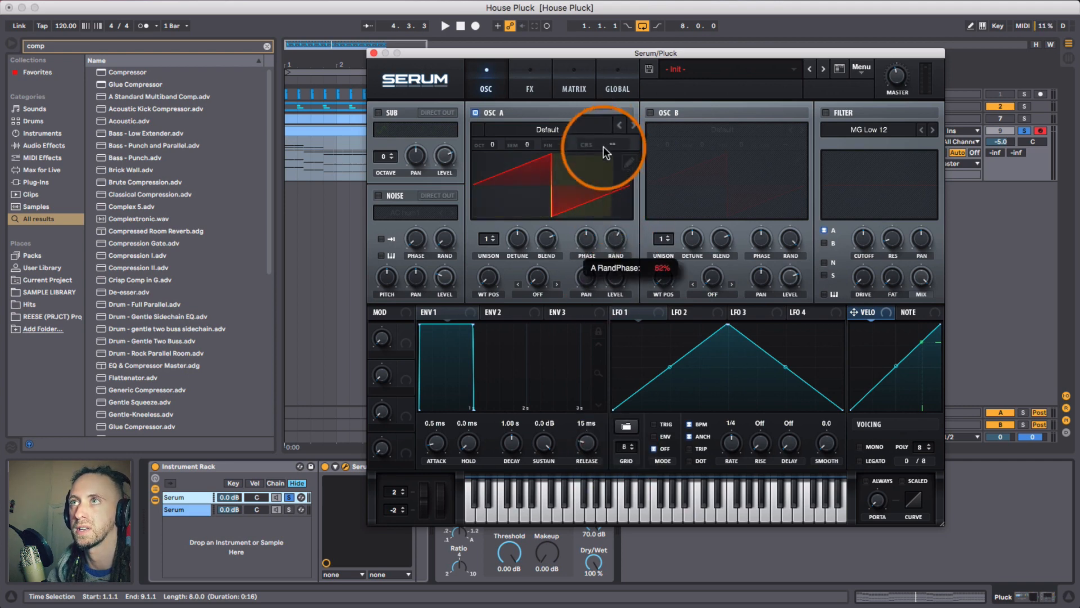
{"action": "left_click_drag", "start_coordinate": [603, 146], "coordinate": [602, 321]}
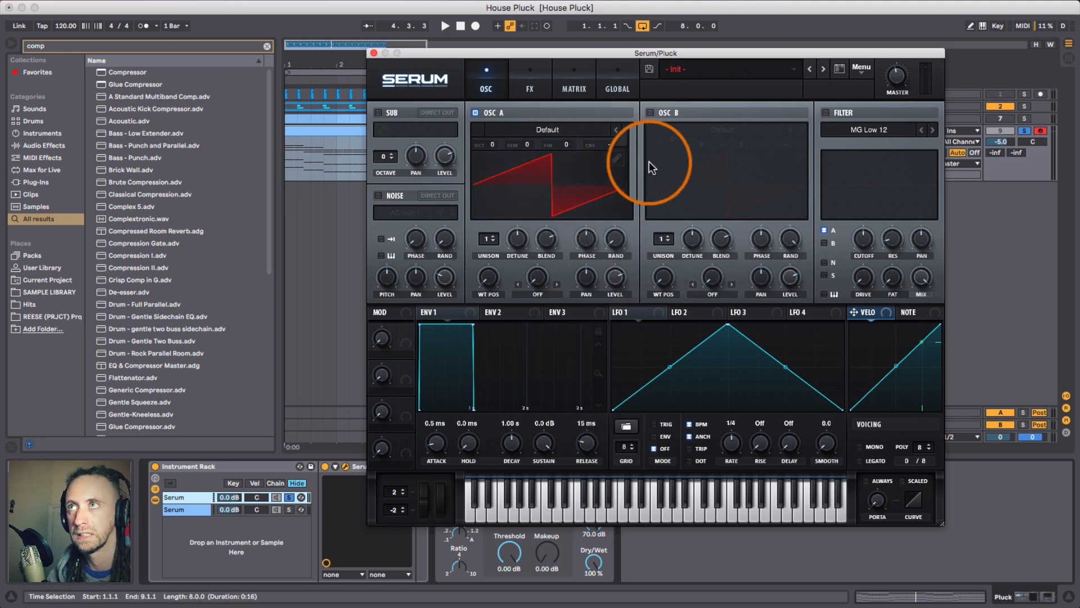
{"action": "left_click", "coordinate": [619, 160]}
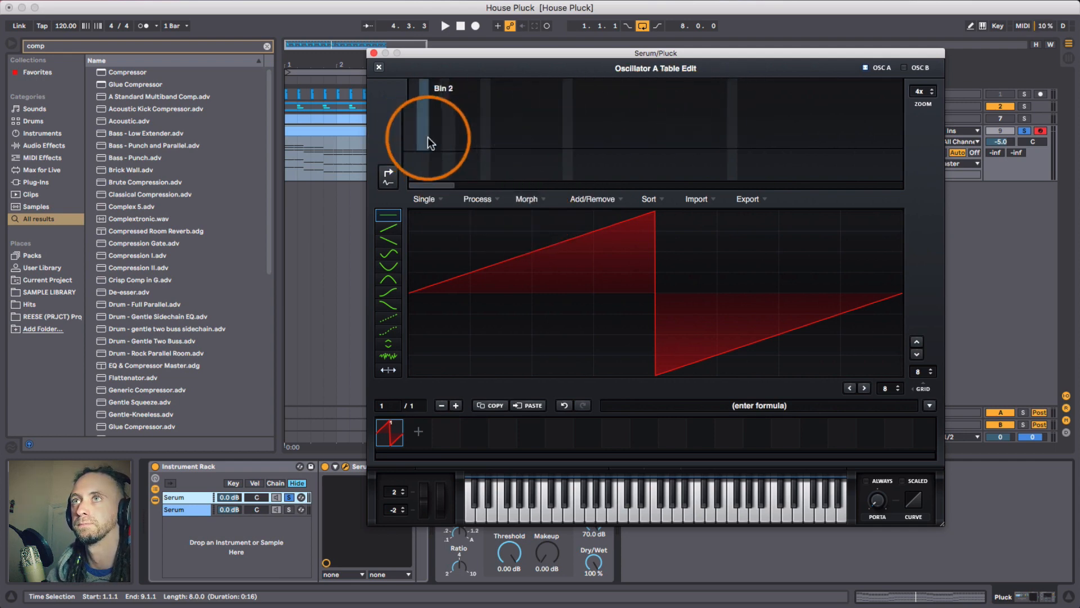
- Try building a waveform from the fundamental plus decreasing odd harmonics in bins 3 to 11, and clear all bins
{"action": "left_click_drag", "start_coordinate": [413, 136], "coordinate": [423, 85]}
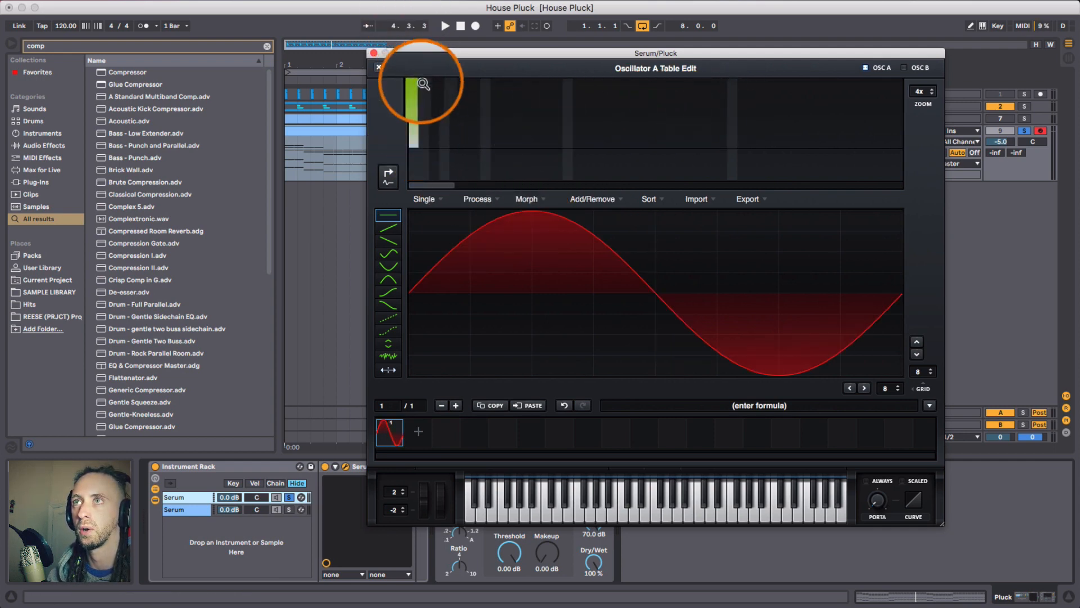
{"action": "left_click", "coordinate": [434, 120]}
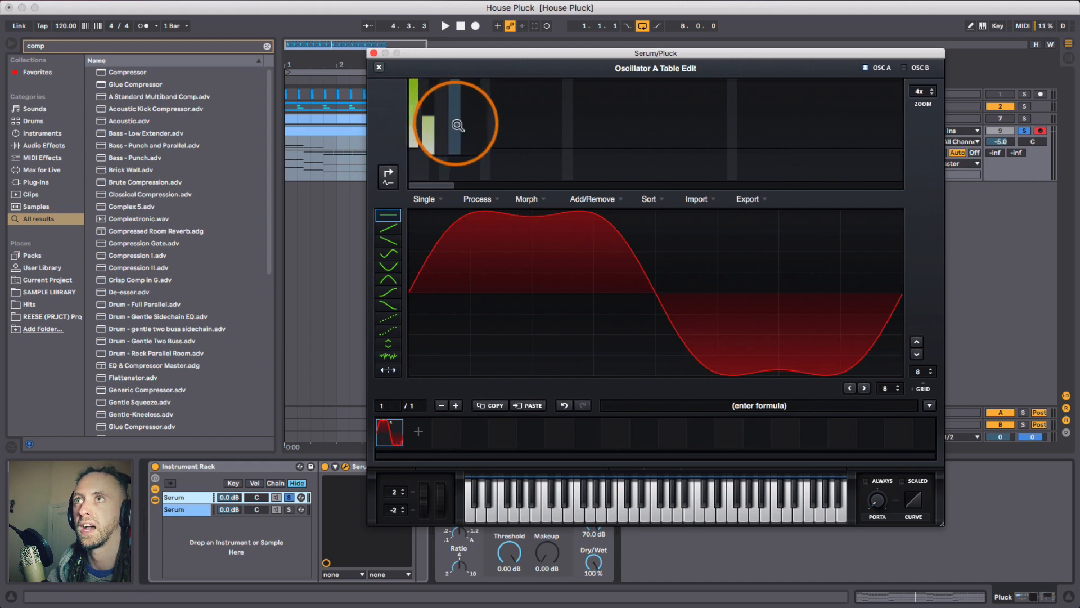
{"action": "left_click", "coordinate": [456, 124]}
{"action": "left_click", "coordinate": [475, 126]}
{"action": "left_click", "coordinate": [491, 127]}
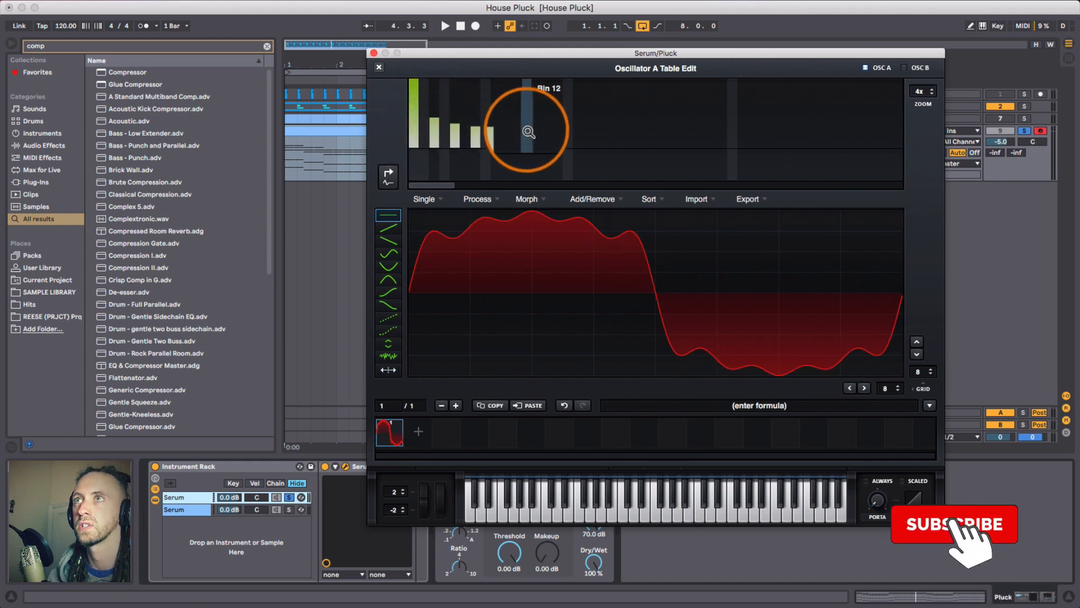
{"action": "left_click", "coordinate": [515, 133]}
{"action": "left_click_drag", "start_coordinate": [517, 148], "coordinate": [268, 174]}
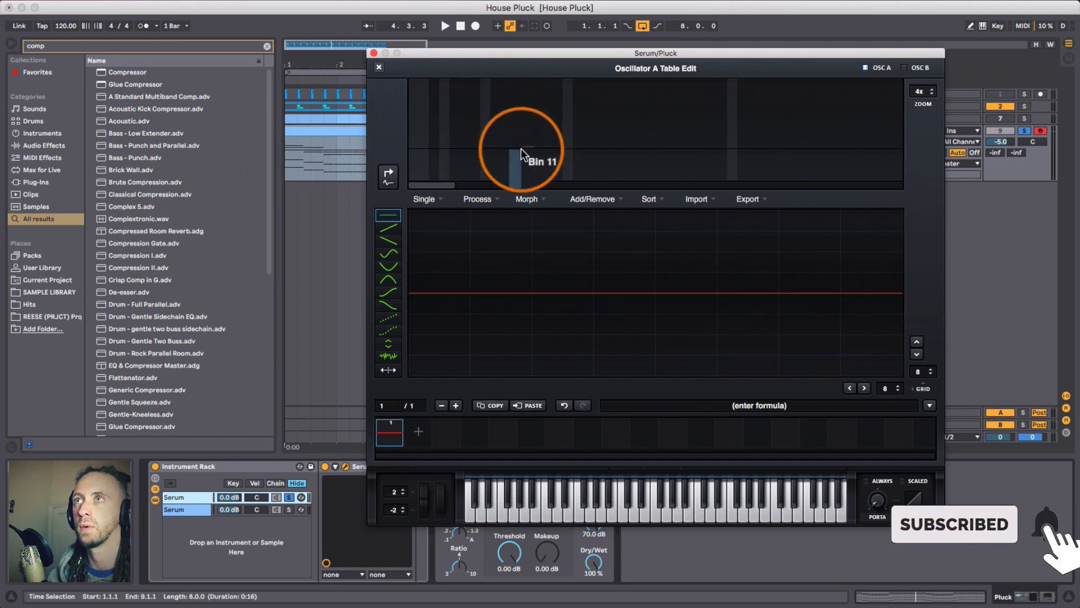
- Draw only the first harmonic bin to make oscillator A's wave a sine, and close the wavetable editor
{"action": "left_click", "coordinate": [411, 124]}
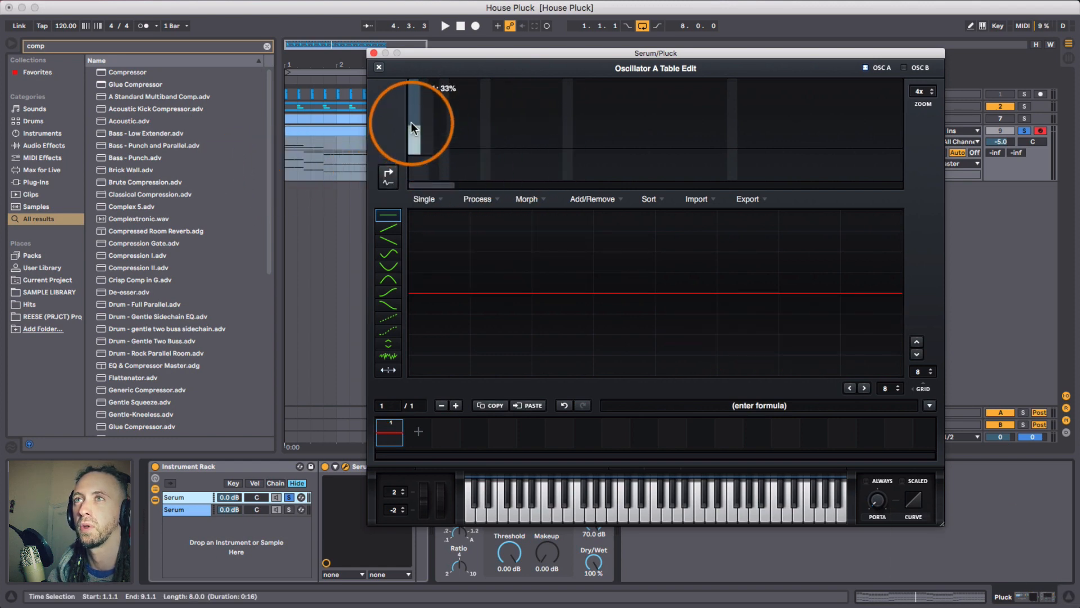
{"action": "left_click_drag", "start_coordinate": [411, 123], "coordinate": [411, 107]}
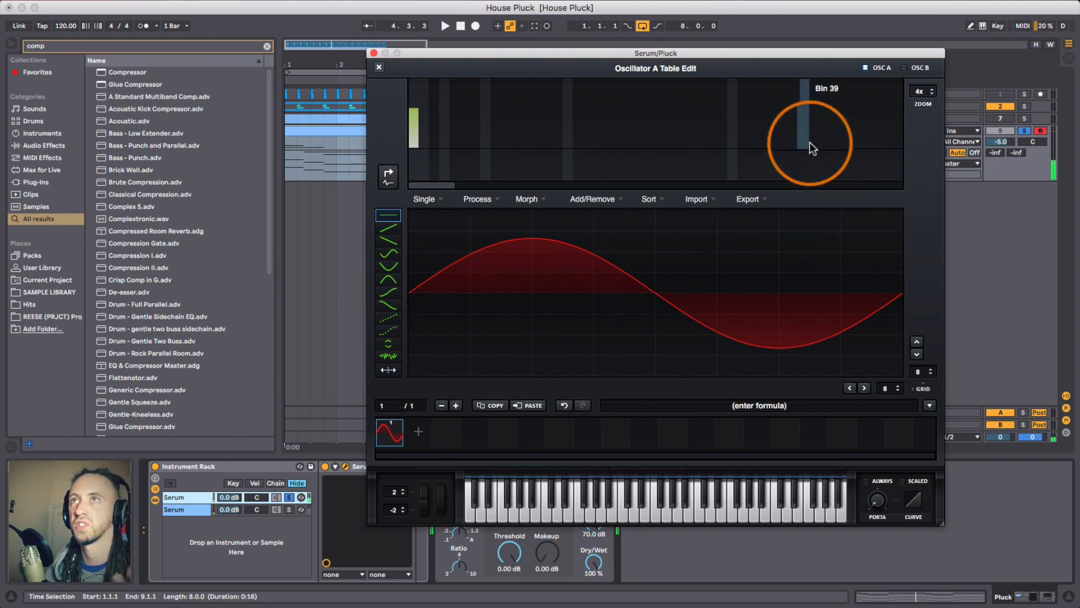
{"action": "left_click", "coordinate": [372, 49]}
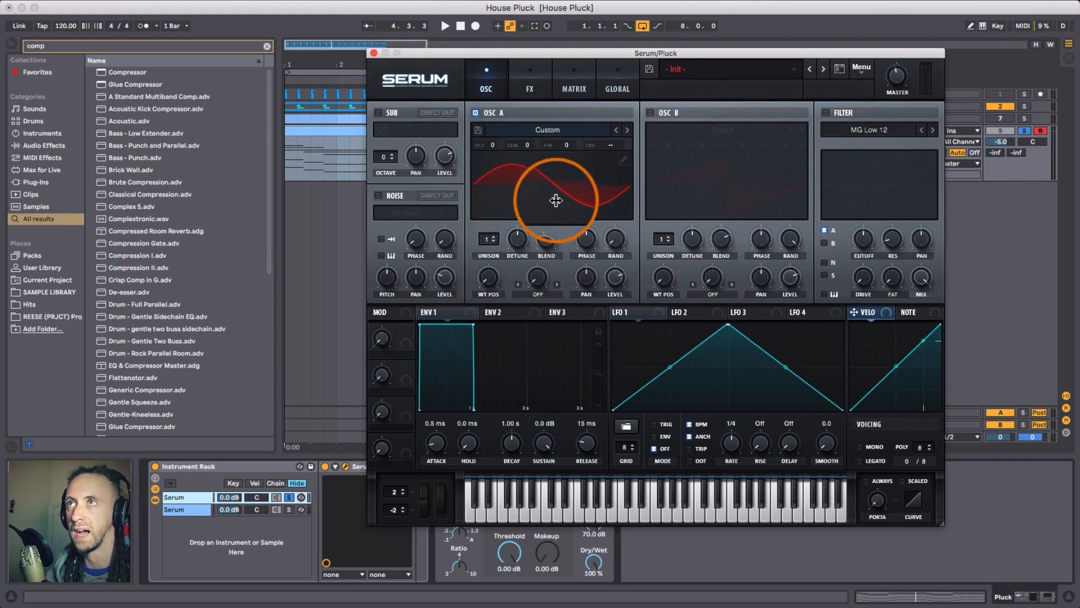
- Set oscillator A's warp mode to Sync (Window 1/2) and raise the warp amount until the sine shows an extra partial cycle
{"action": "left_click", "coordinate": [538, 293]}
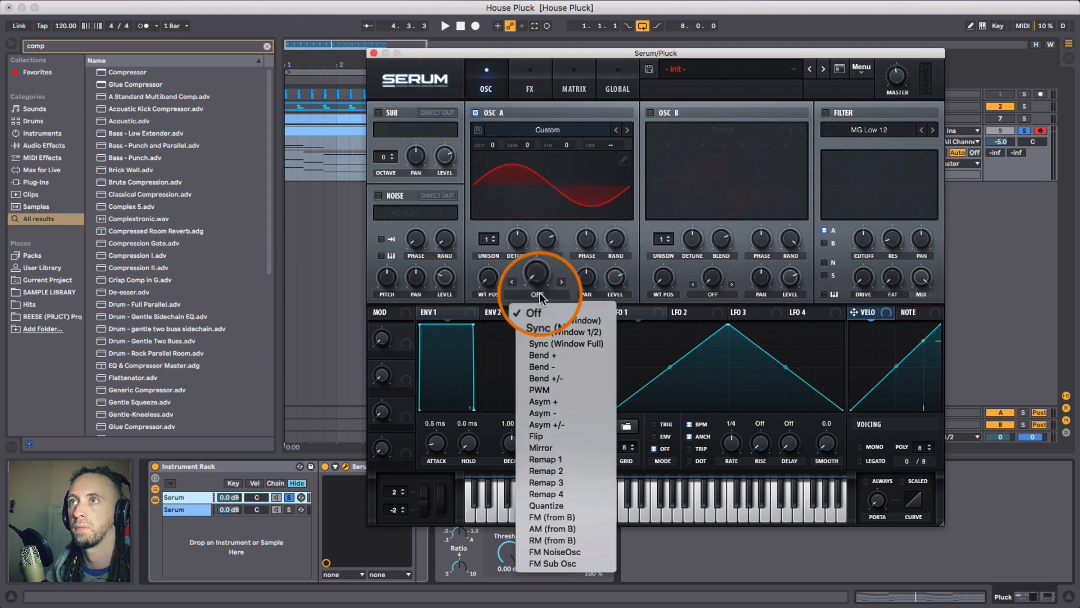
{"action": "left_click", "coordinate": [566, 332]}
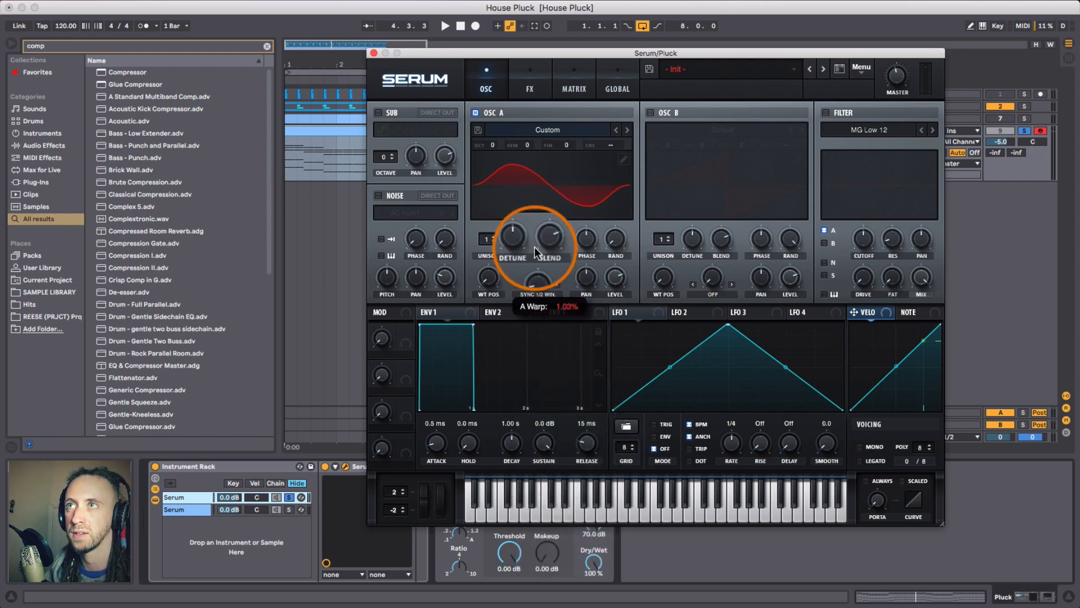
{"action": "left_click_drag", "start_coordinate": [534, 251], "coordinate": [530, 216]}
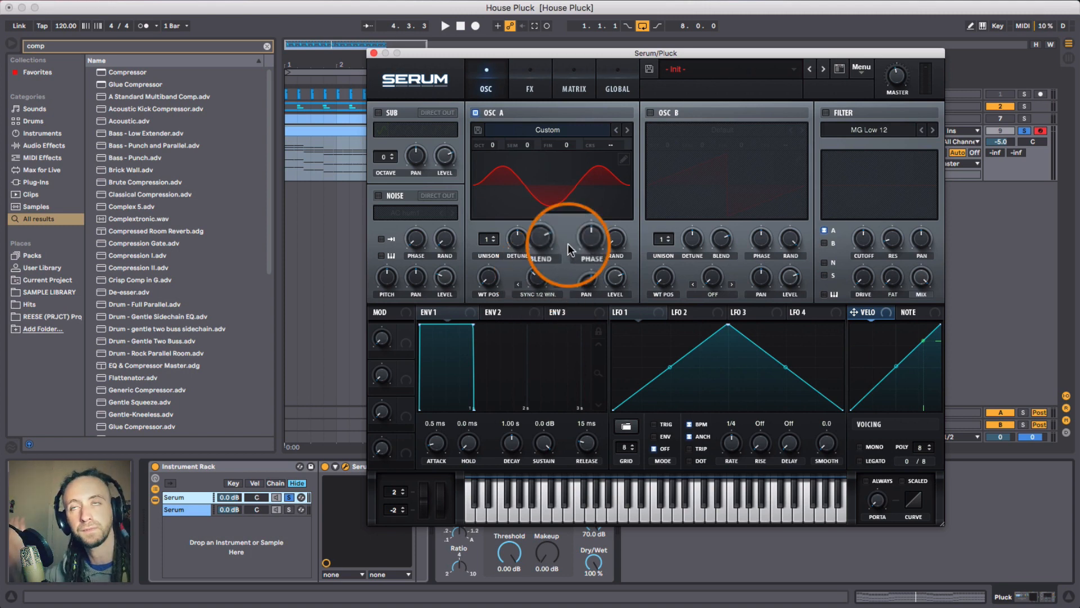
{"action": "left_click_drag", "start_coordinate": [542, 279], "coordinate": [542, 282]}
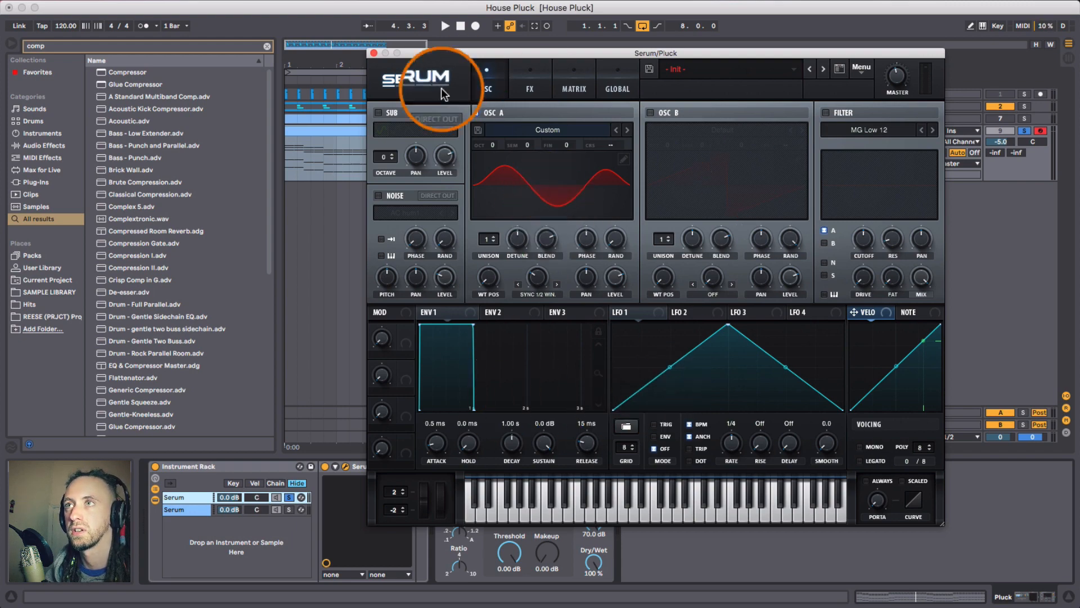
- Enable the filter and give envelope 1 a sustain of -∞ dB and a decay of 265 ms
{"action": "left_click_drag", "start_coordinate": [745, 53], "coordinate": [719, 43]}
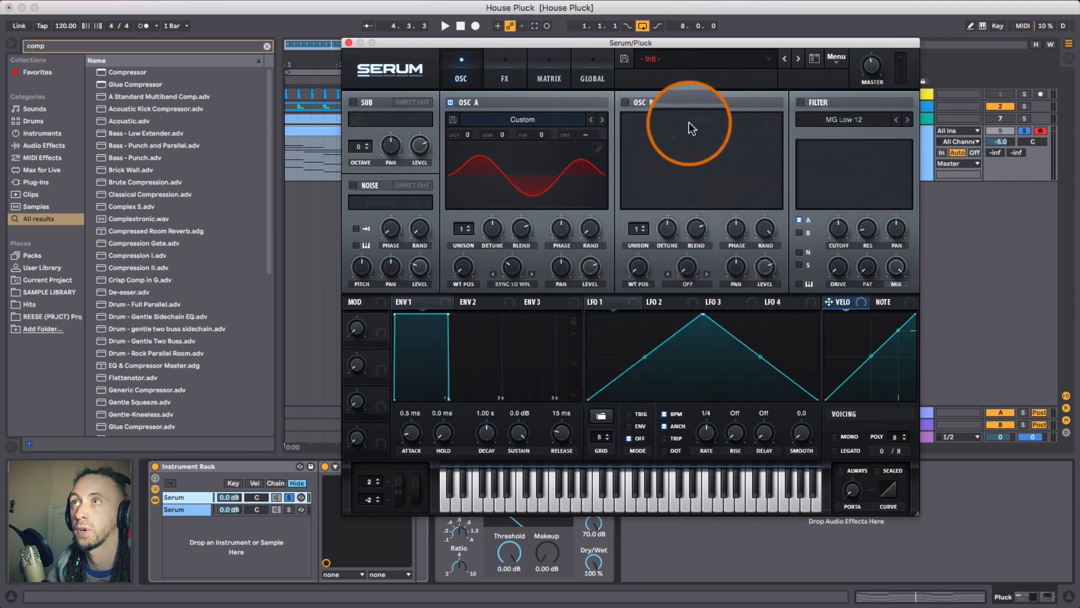
{"action": "left_click", "coordinate": [801, 102]}
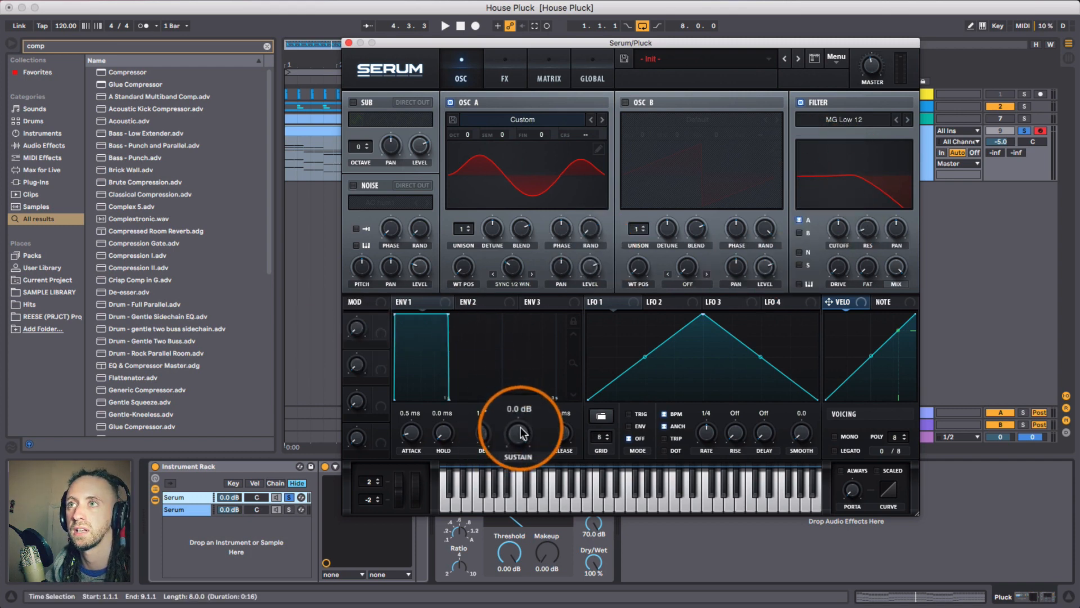
{"action": "left_click_drag", "start_coordinate": [522, 434], "coordinate": [547, 566]}
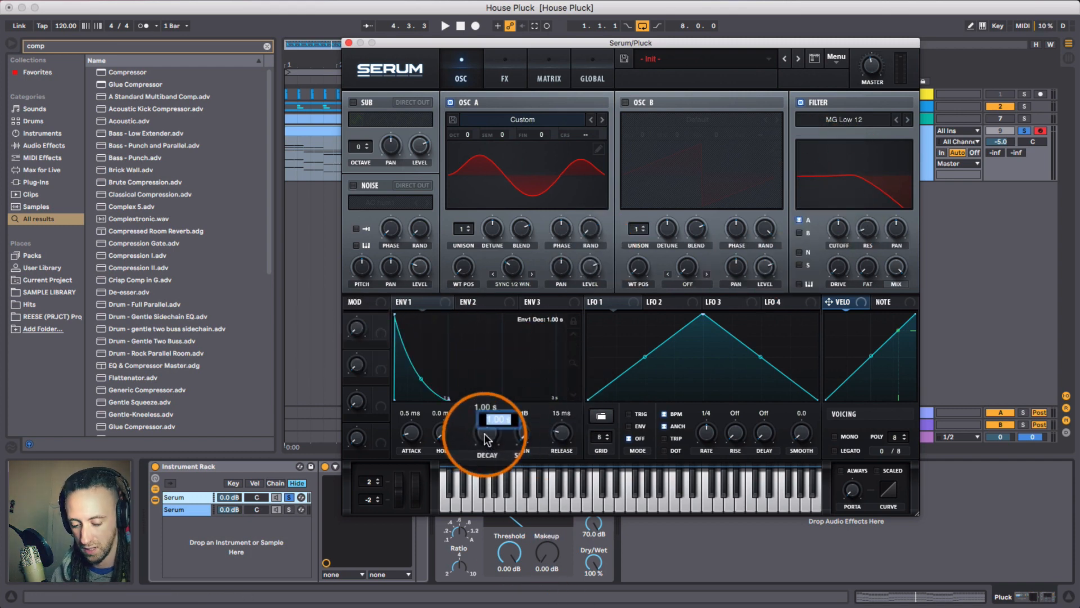
{"action": "type", "text": "265"}
{"action": "key", "text": "Return"}
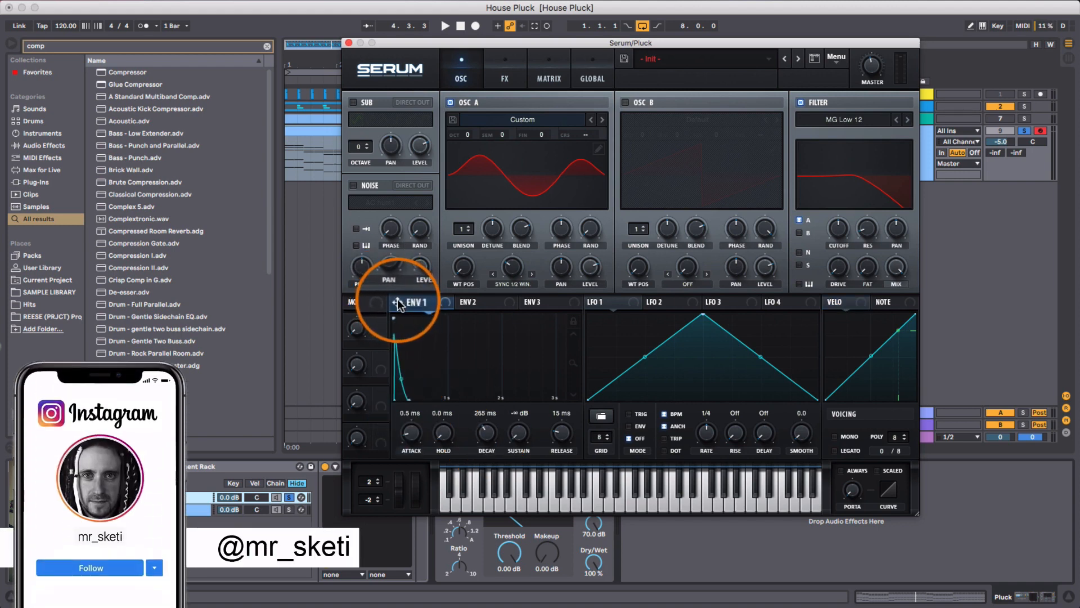
- Modulate the filter cutoff with envelope 1 at an amount of 77 and audition the pluck
{"action": "left_click_drag", "start_coordinate": [398, 303], "coordinate": [826, 233]}
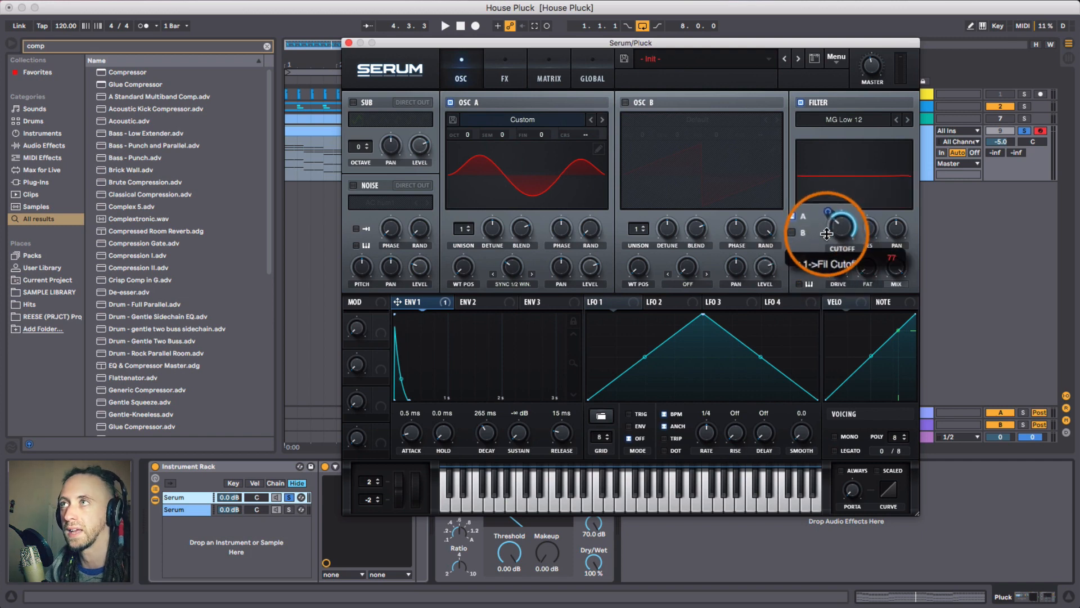
{"action": "key", "text": "space"}
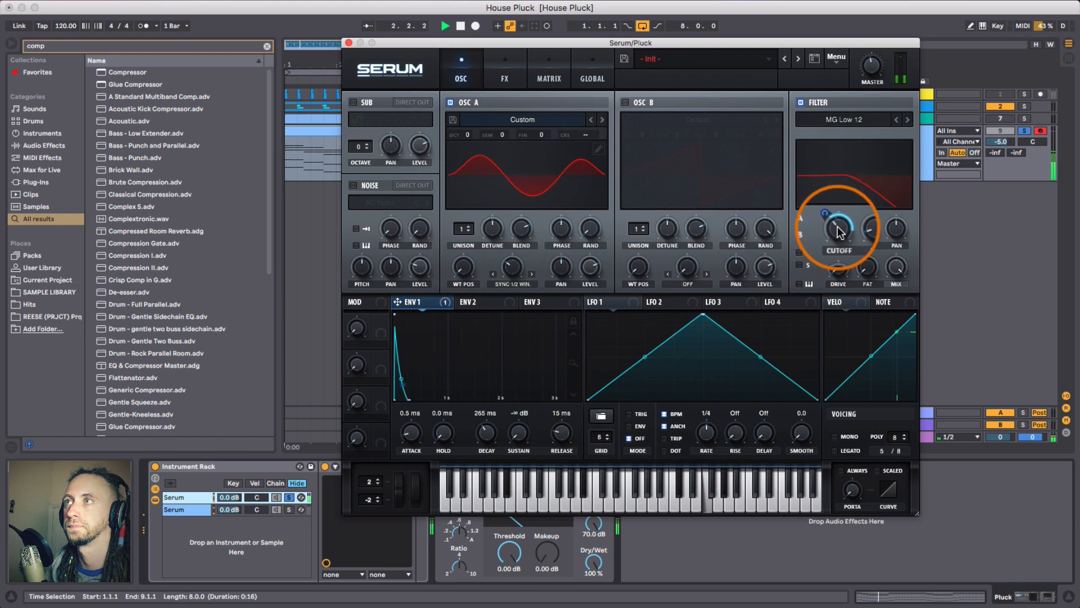
{"action": "key", "text": "space"}
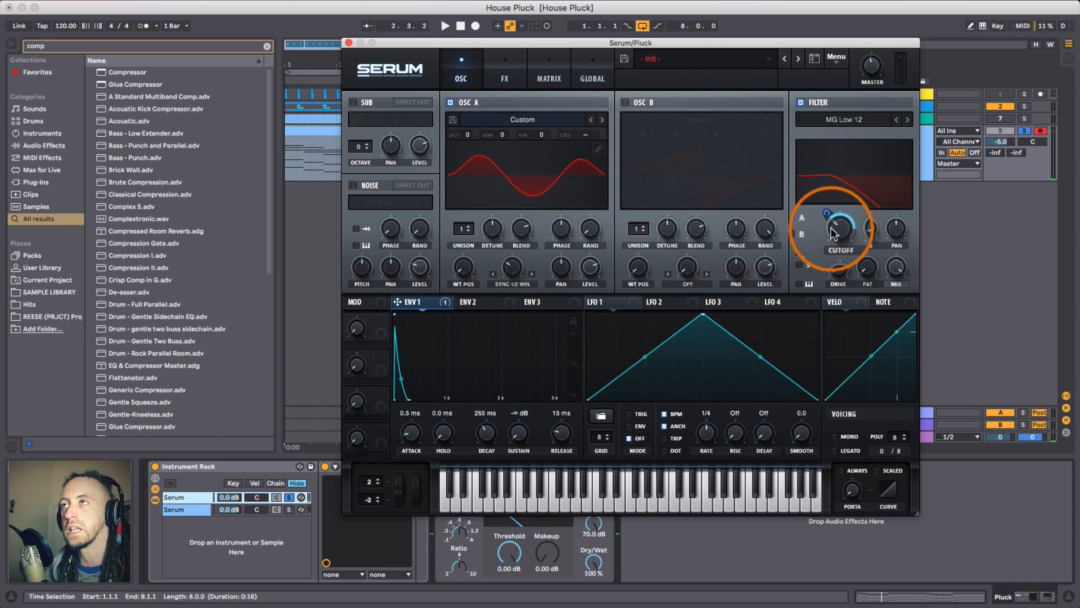
- Change the filter type to the Phs 24- phaser and lower its cutoff
{"action": "left_click", "coordinate": [851, 121]}
{"action": "mouse_move", "coordinate": [850, 156]}
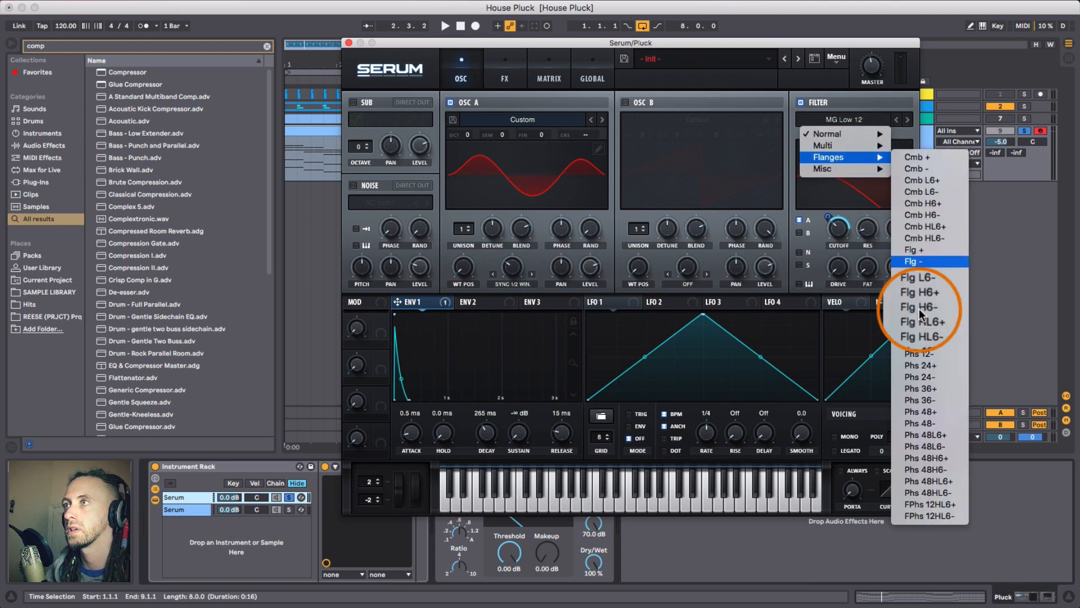
{"action": "left_click", "coordinate": [926, 377]}
{"action": "left_click_drag", "start_coordinate": [839, 228], "coordinate": [834, 236]}
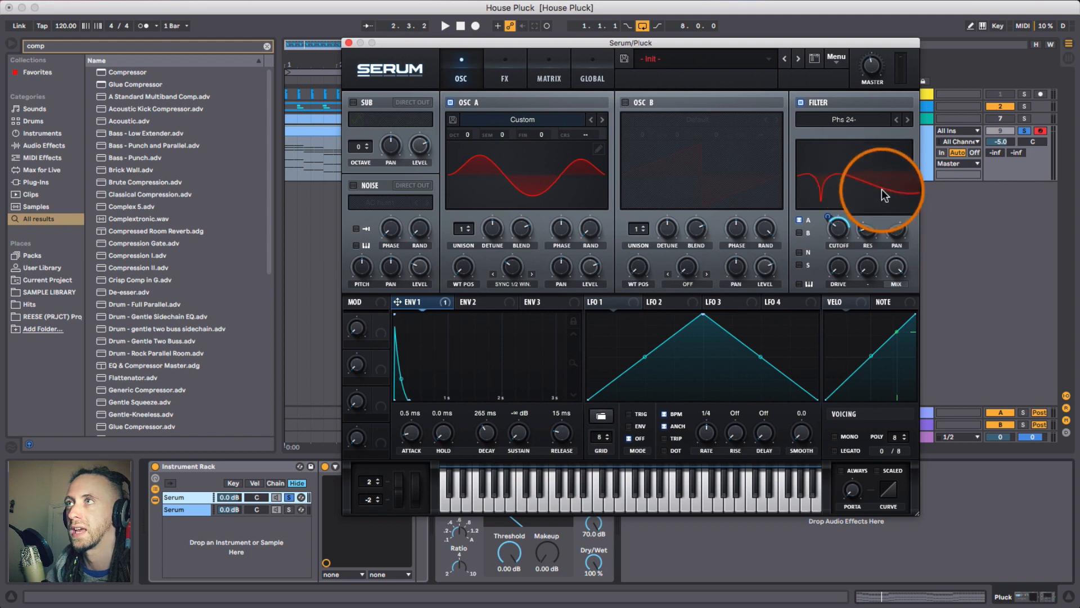
{"action": "left_click", "coordinate": [867, 160]}
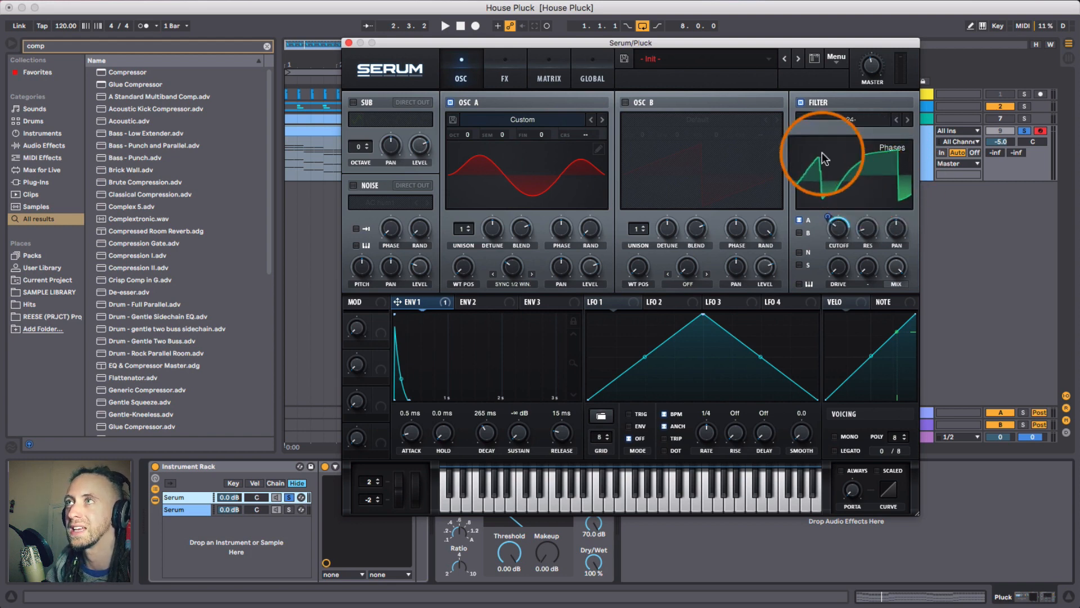
{"action": "left_click", "coordinate": [863, 189]}
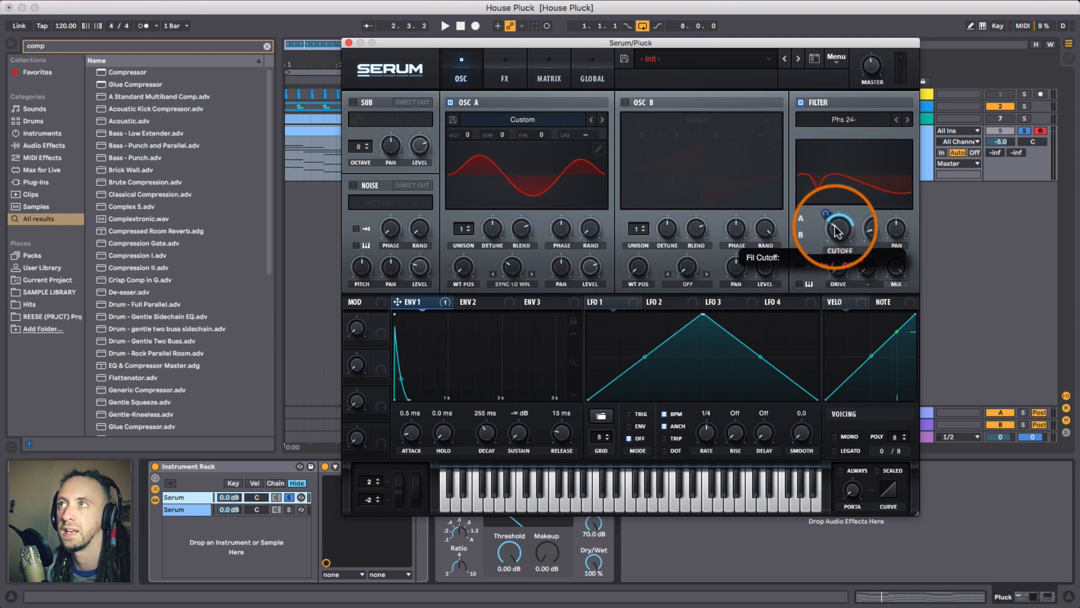
- Fine-tune the phaser filter's resonance and cutoff, and audition the pattern
{"action": "left_click_drag", "start_coordinate": [867, 232], "coordinate": [864, 193]}
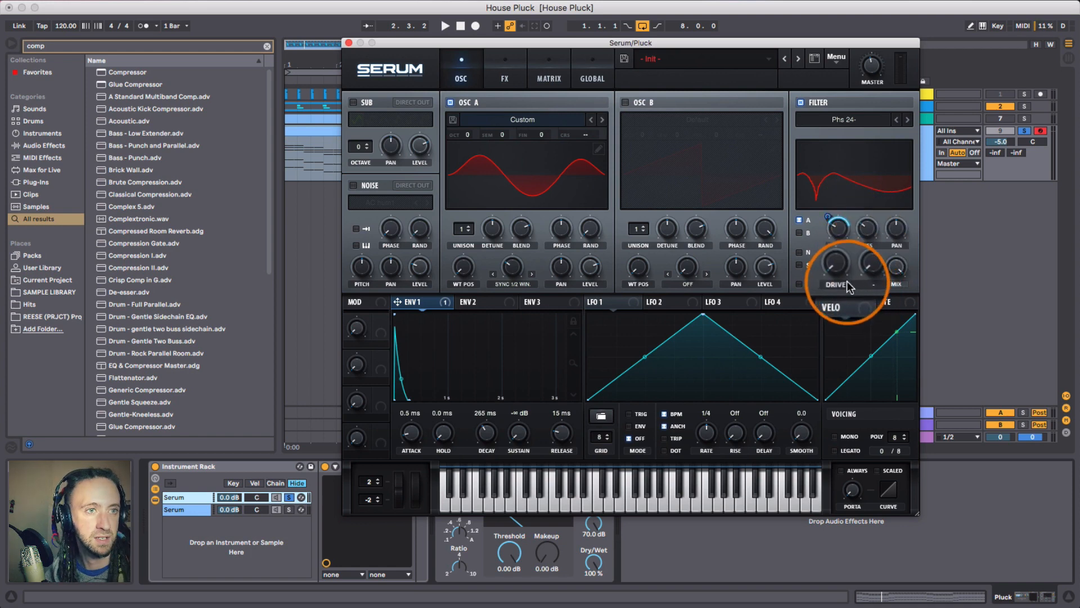
{"action": "mouse_move", "coordinate": [844, 250]}
{"action": "left_mouse_down"}
{"action": "mouse_move", "coordinate": [876, 198]}
{"action": "mouse_move", "coordinate": [838, 229]}
{"action": "mouse_move", "coordinate": [839, 246]}
{"action": "left_mouse_up"}
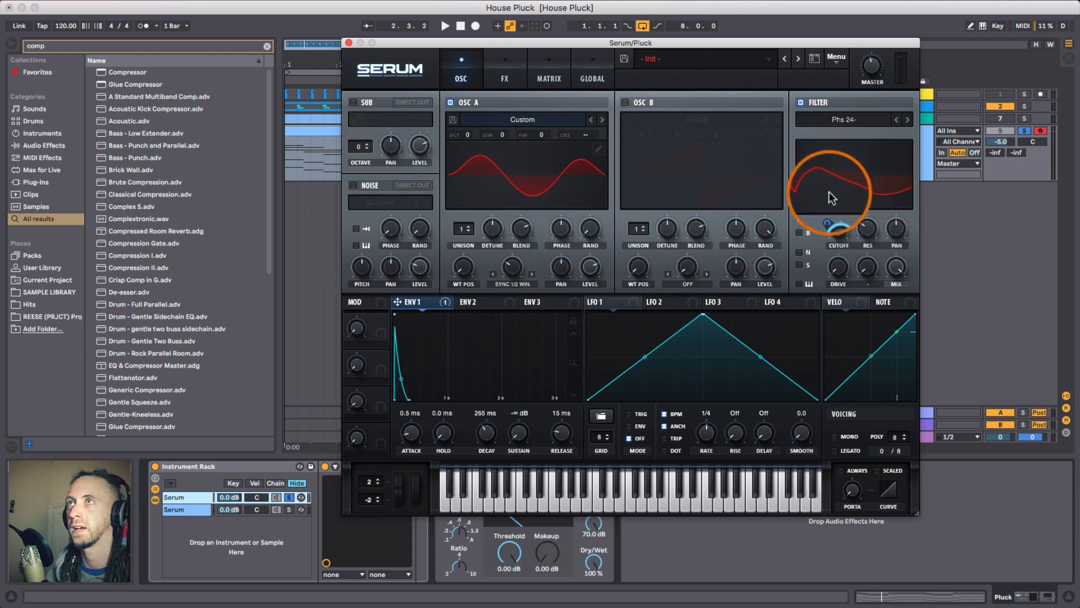
{"action": "left_click_drag", "start_coordinate": [685, 43], "coordinate": [676, 39]}
{"action": "key", "text": "space"}
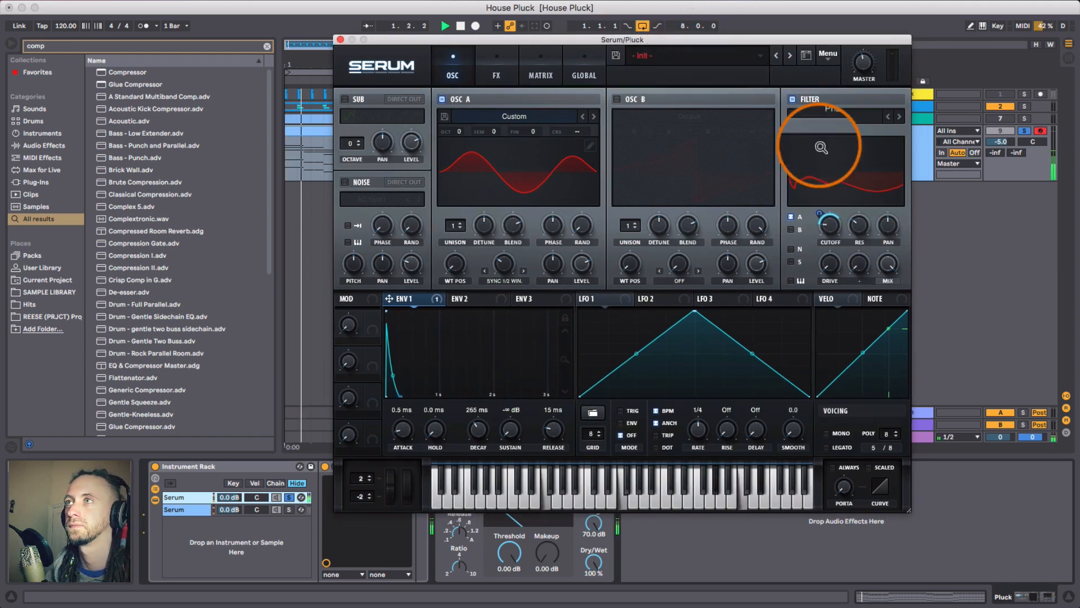
{"action": "left_click_drag", "start_coordinate": [810, 200], "coordinate": [824, 180]}
- Compare the MG Low 24 filter with the phaser during playback and switch the filter type back to Phs 24-
{"action": "left_click", "coordinate": [856, 116]}
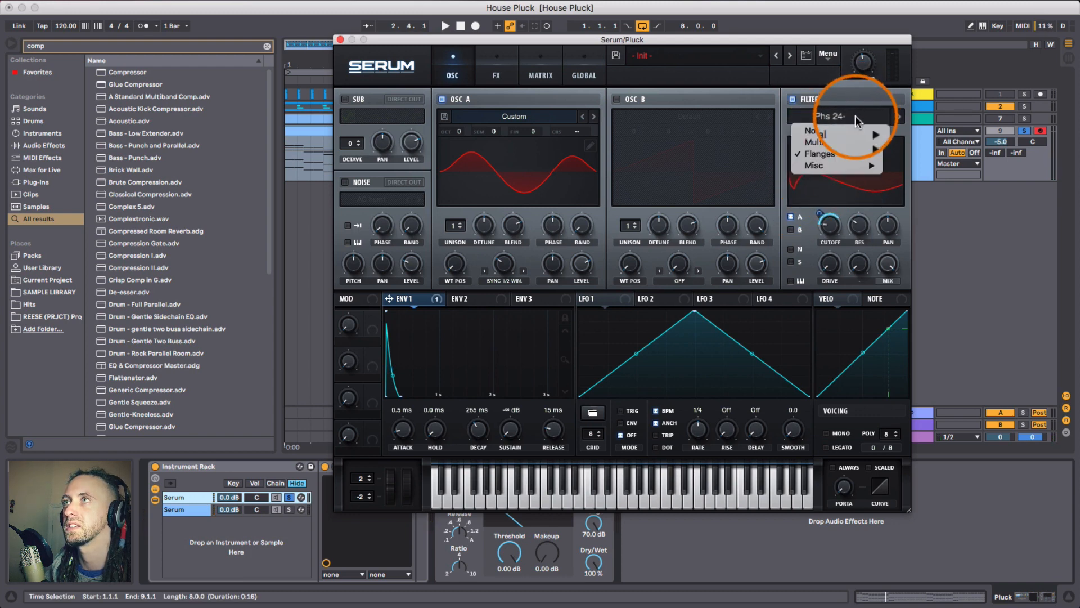
{"action": "mouse_move", "coordinate": [833, 130]}
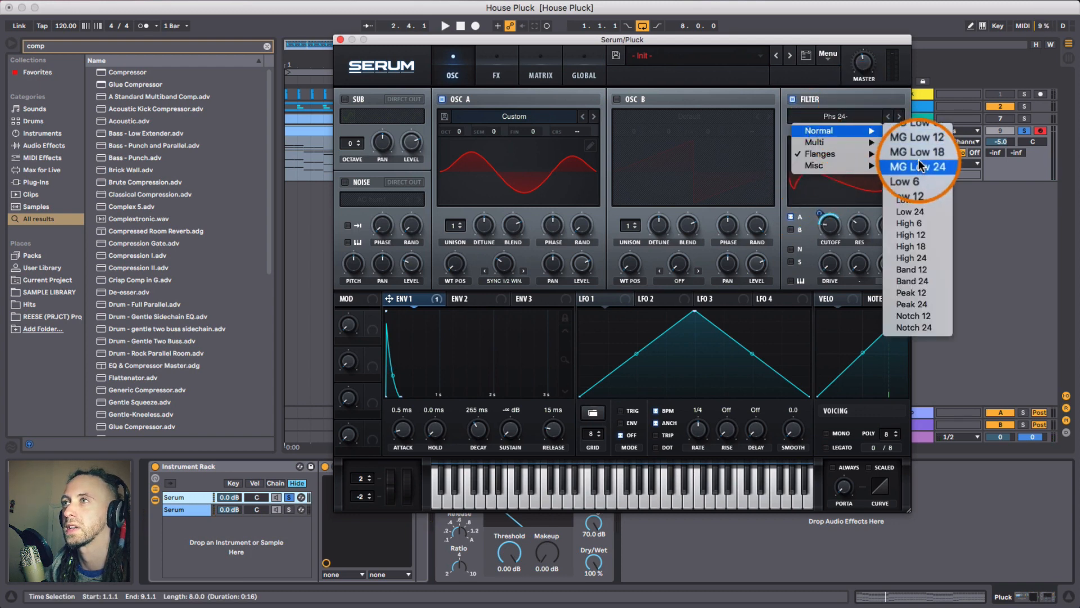
{"action": "left_click", "coordinate": [910, 212]}
{"action": "left_click", "coordinate": [847, 116]}
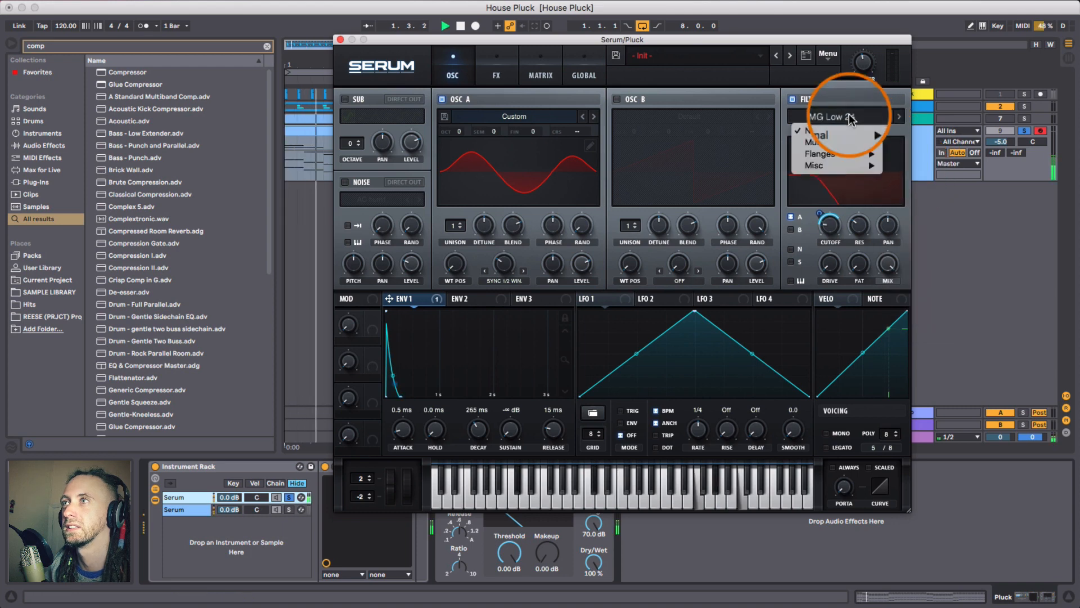
{"action": "mouse_move", "coordinate": [849, 153]}
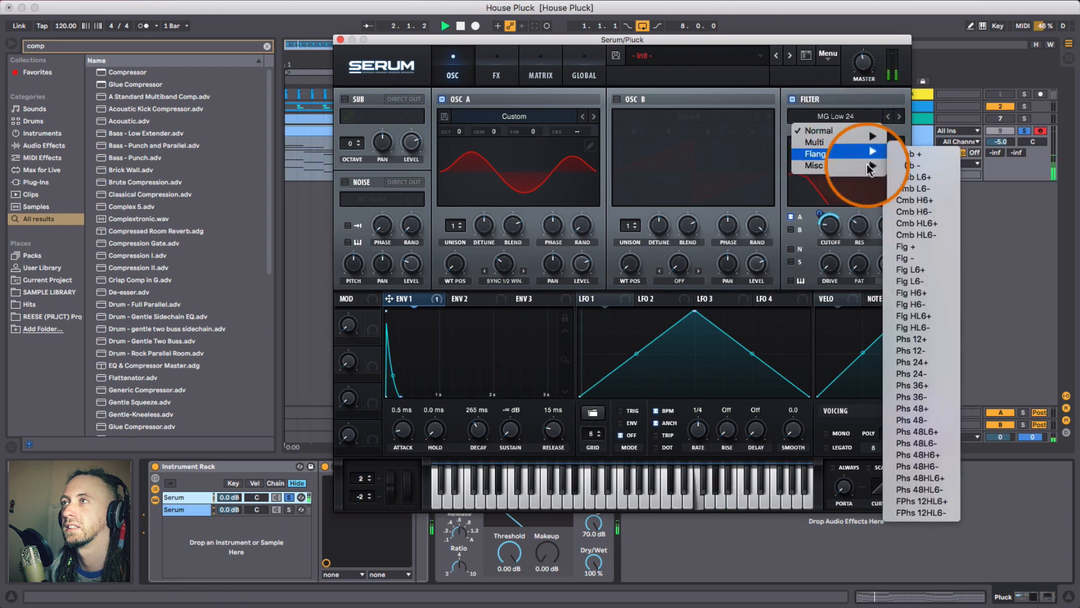
{"action": "left_click", "coordinate": [933, 374]}
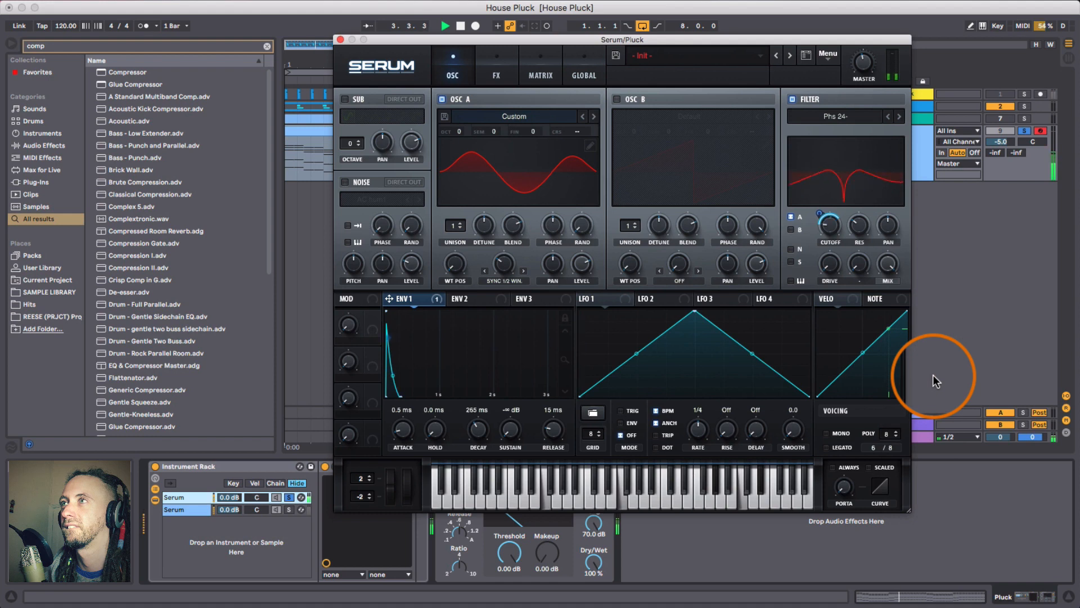
{"action": "key", "text": "space"}
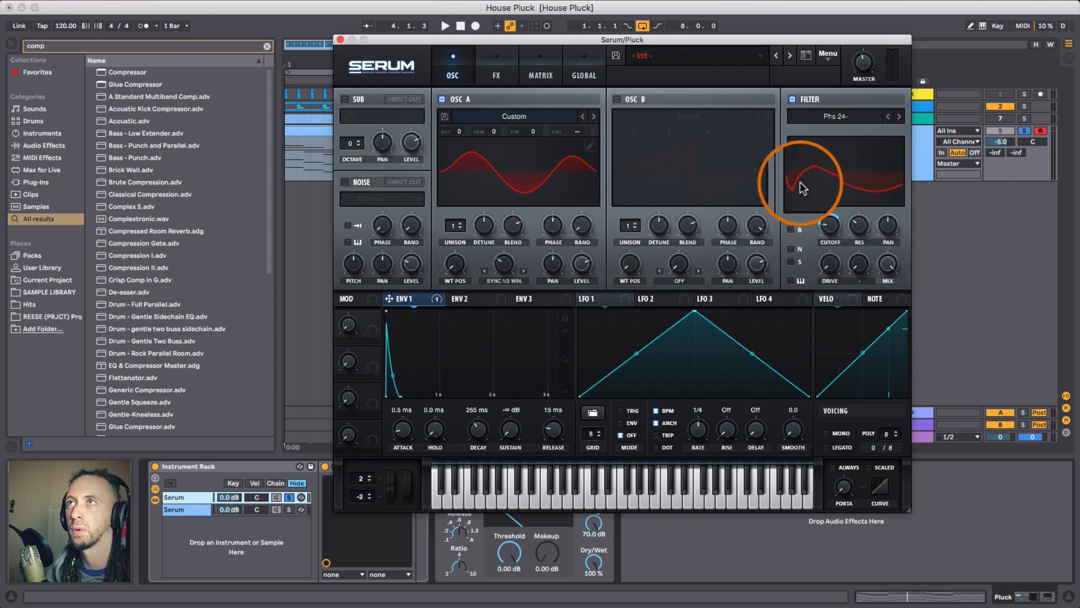
- Enable the sub oscillator, lower its level to about 37%, set its octave to -1 and audition the pattern
{"action": "left_click", "coordinate": [343, 99]}
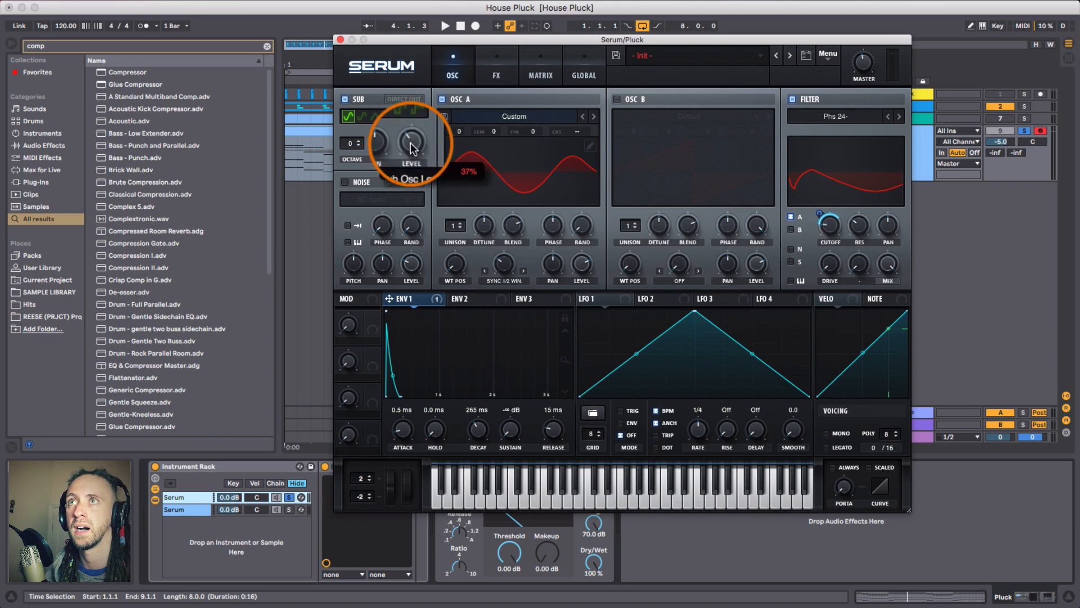
{"action": "left_click", "coordinate": [358, 146]}
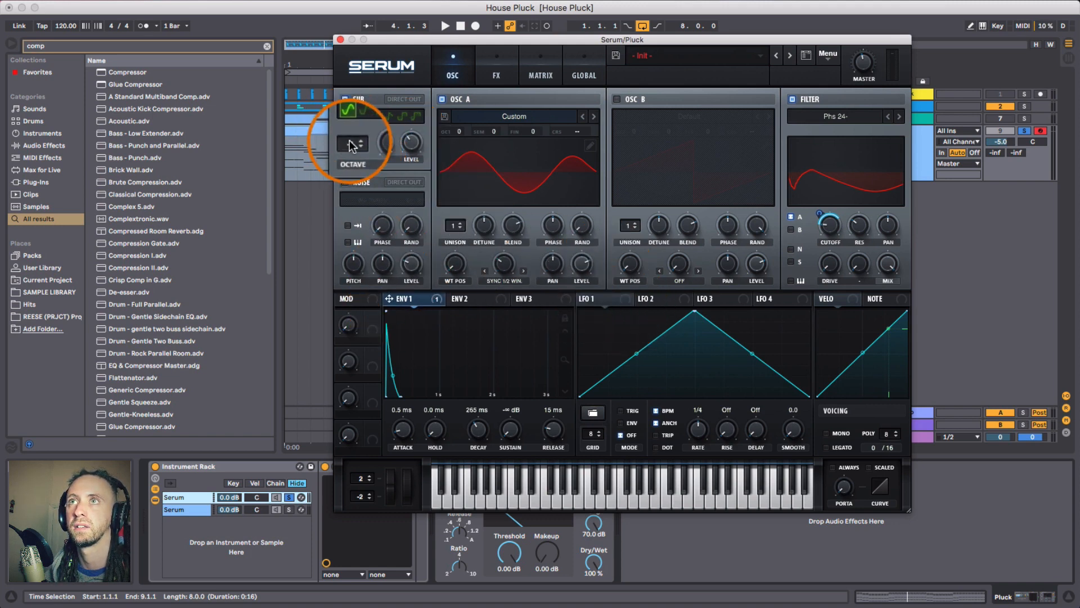
{"action": "key", "text": "space"}
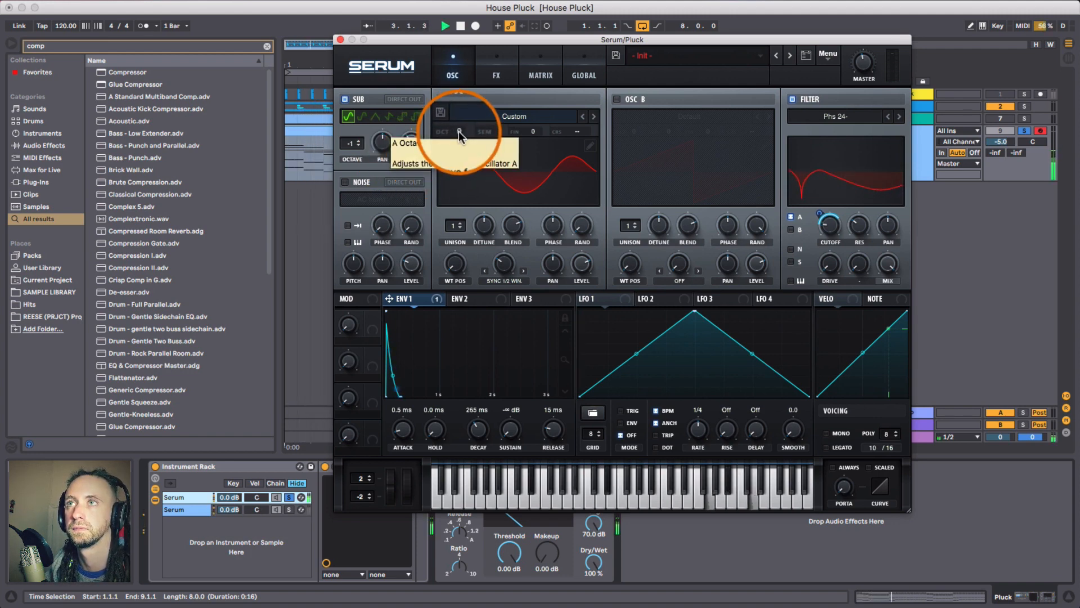
- Set oscillator A's octave to +1 and audition the pluck
{"action": "key", "text": "space"}
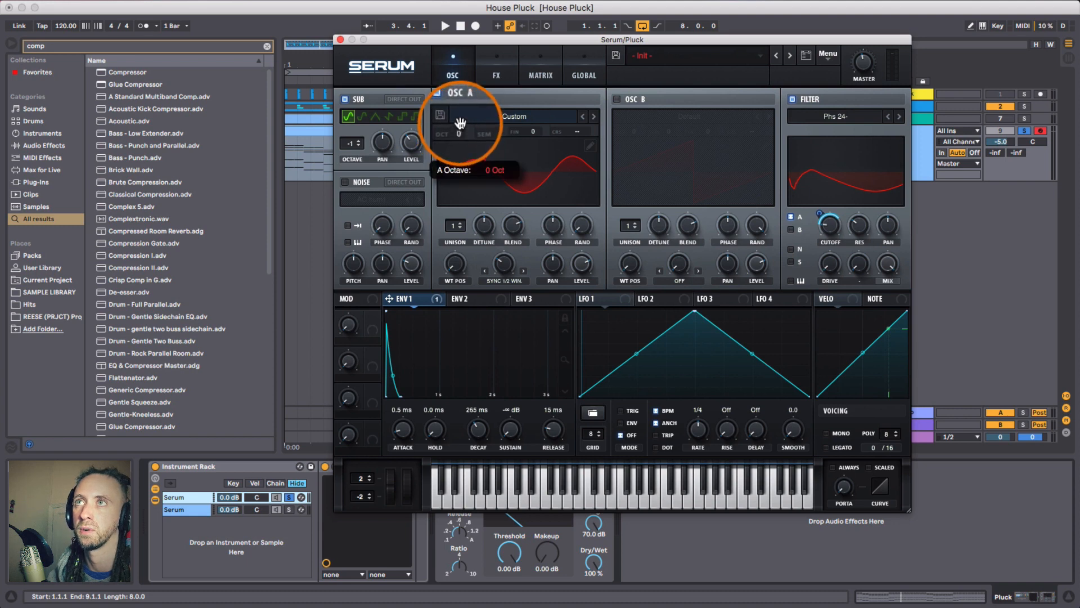
{"action": "key", "text": "space"}
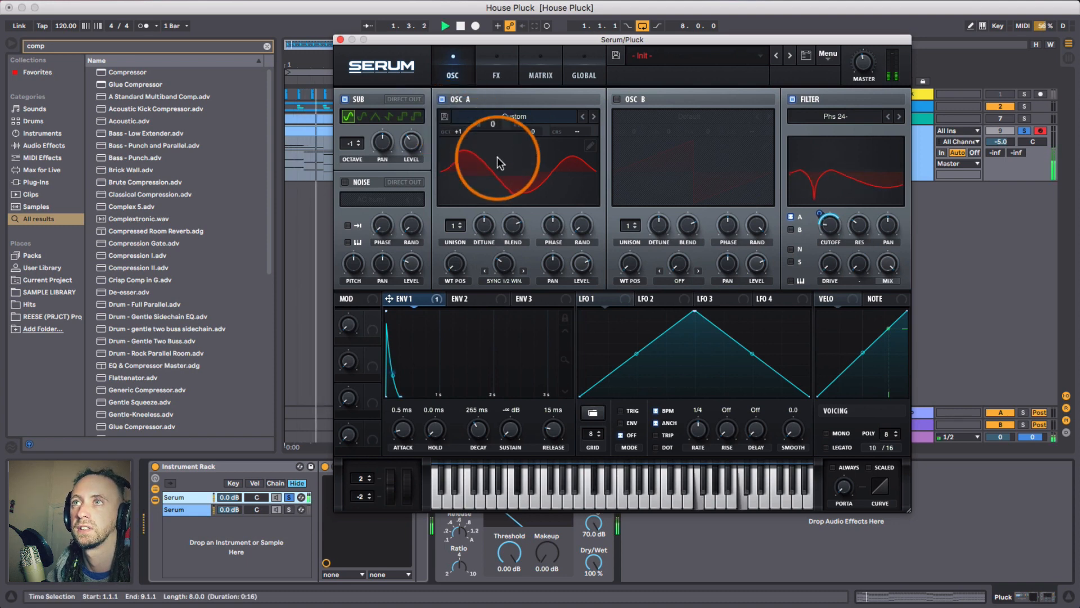
{"action": "key", "text": "space"}
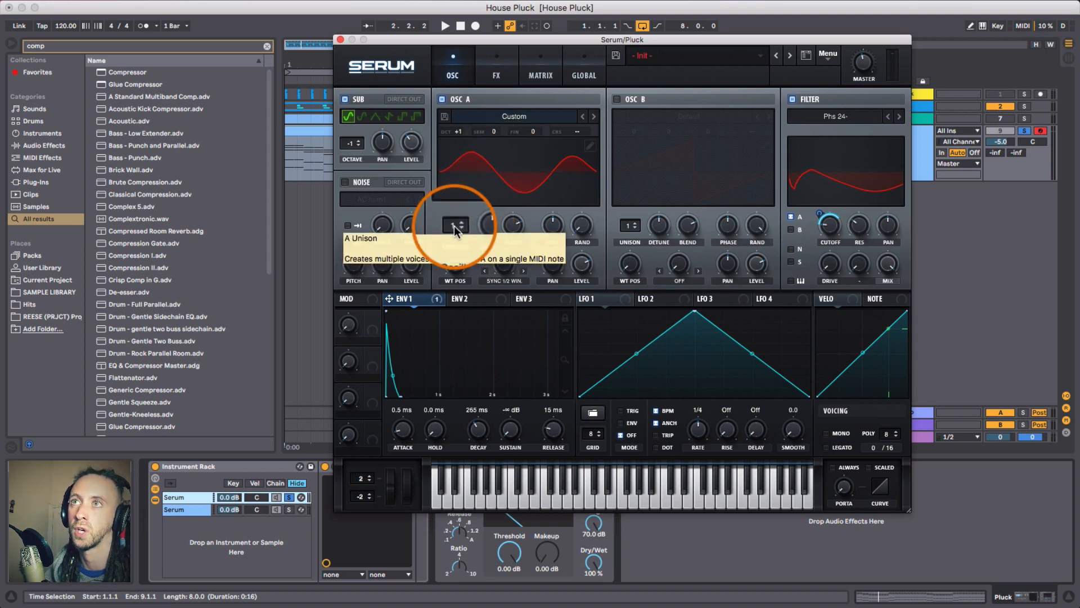
- Set oscillator A's unison to 5 voices, lower the blend and keep only a small amount of detune
{"action": "left_click_drag", "start_coordinate": [454, 228], "coordinate": [457, 198]}
{"action": "left_click", "coordinate": [515, 229]}
{"action": "left_click_drag", "start_coordinate": [515, 234], "coordinate": [516, 270]}
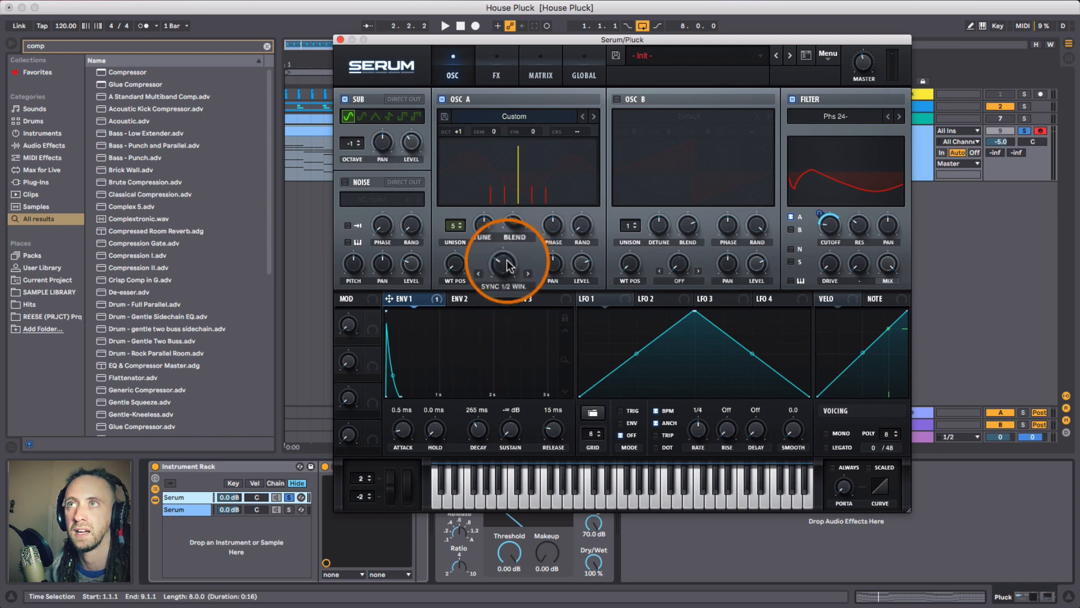
{"action": "left_click", "coordinate": [485, 227]}
{"action": "left_click_drag", "start_coordinate": [484, 261], "coordinate": [493, 398]}
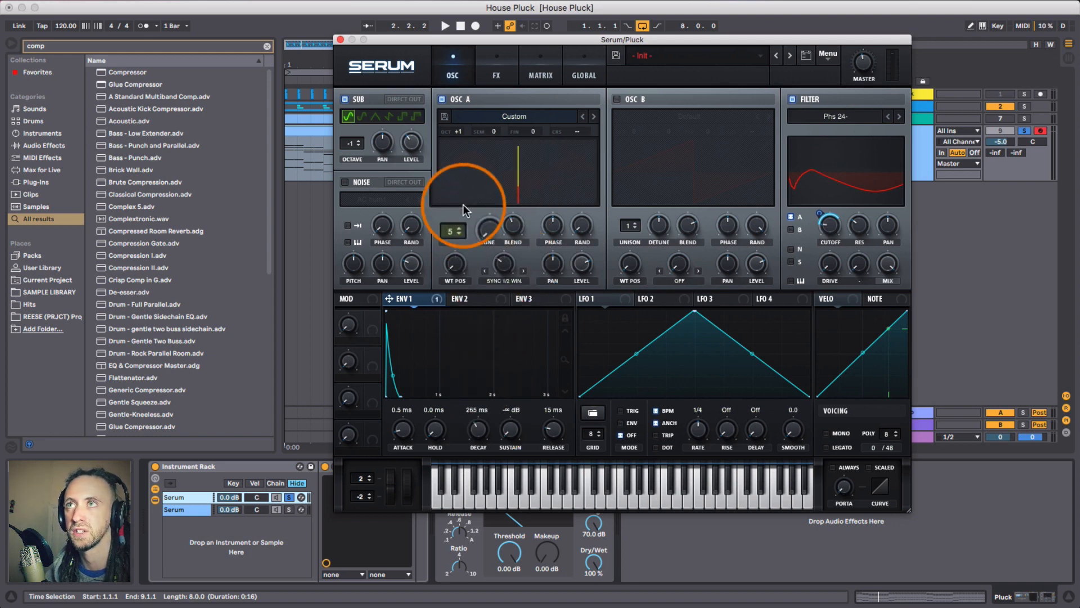
{"action": "left_click_drag", "start_coordinate": [484, 228], "coordinate": [489, 232]}
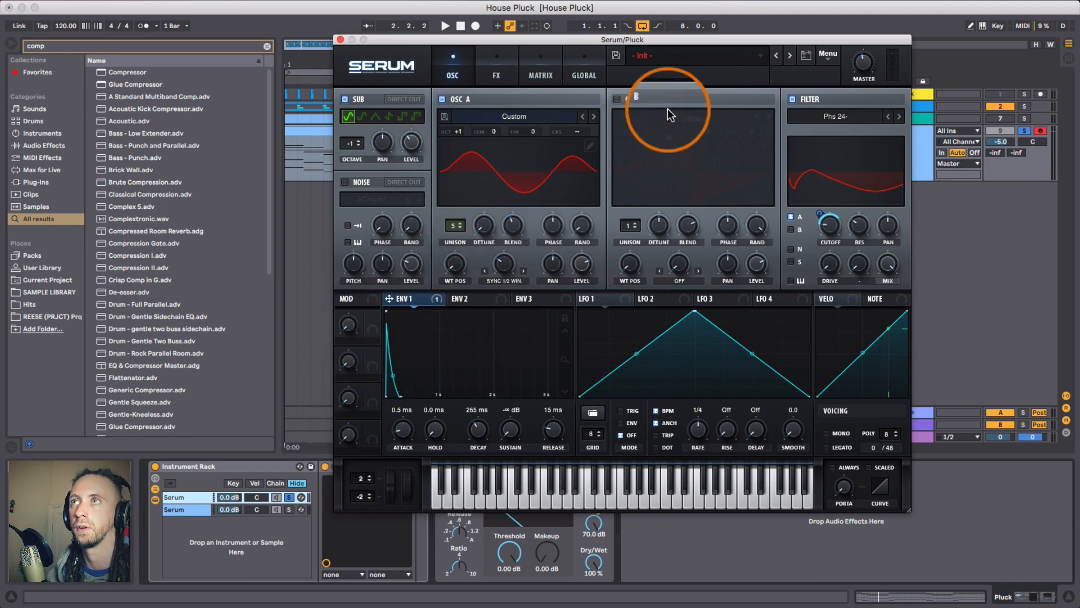
- Enable oscillator B, turn its phase randomness fully down and load the analog wavetable BS2 - Subby Saw
{"action": "left_click", "coordinate": [618, 99]}
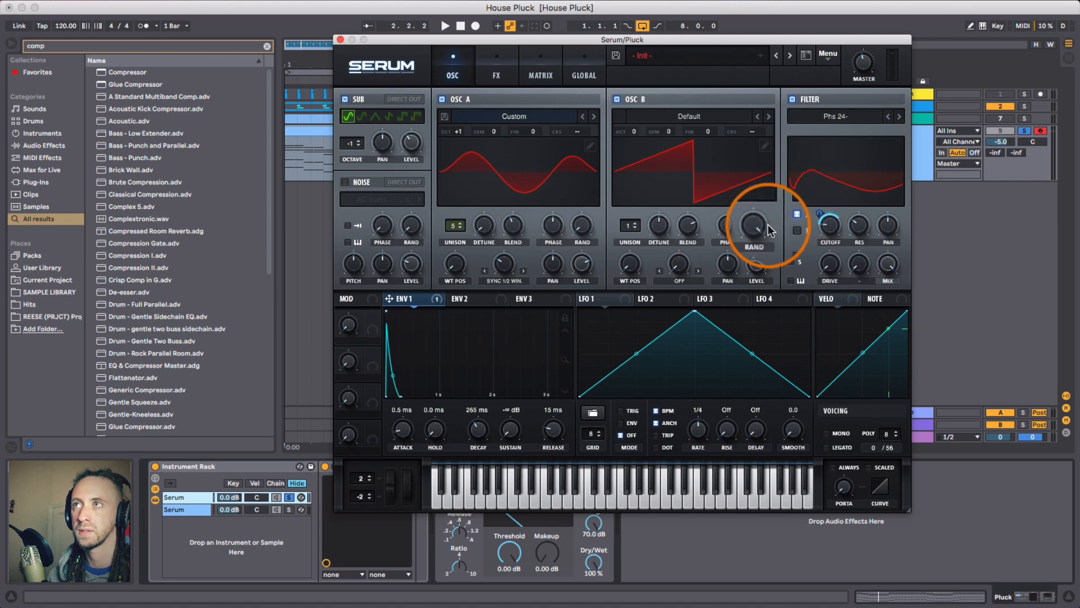
{"action": "left_click_drag", "start_coordinate": [759, 225], "coordinate": [802, 512]}
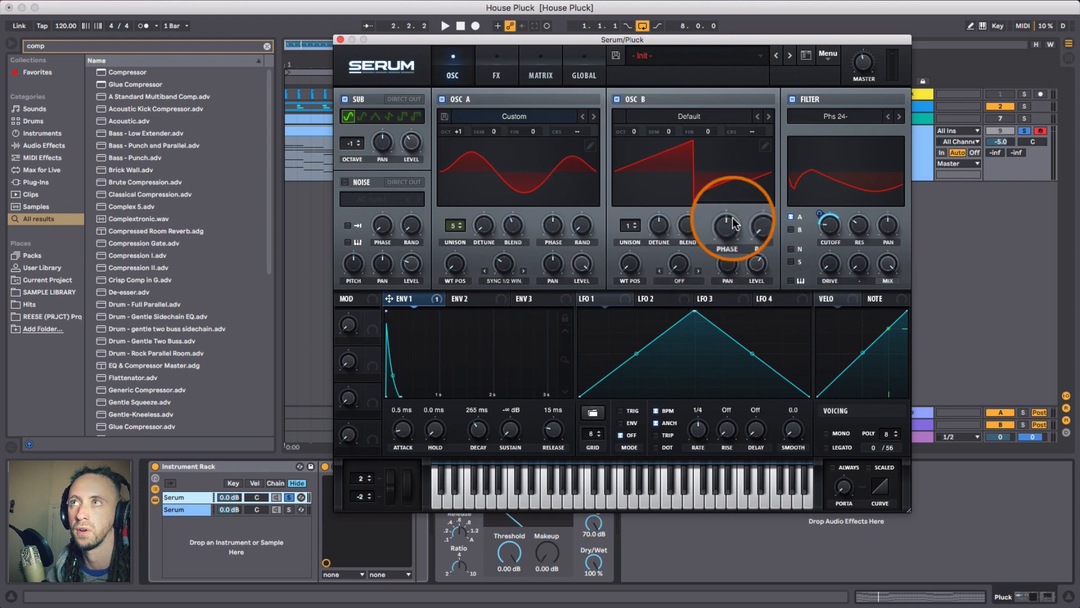
{"action": "left_click", "coordinate": [743, 110]}
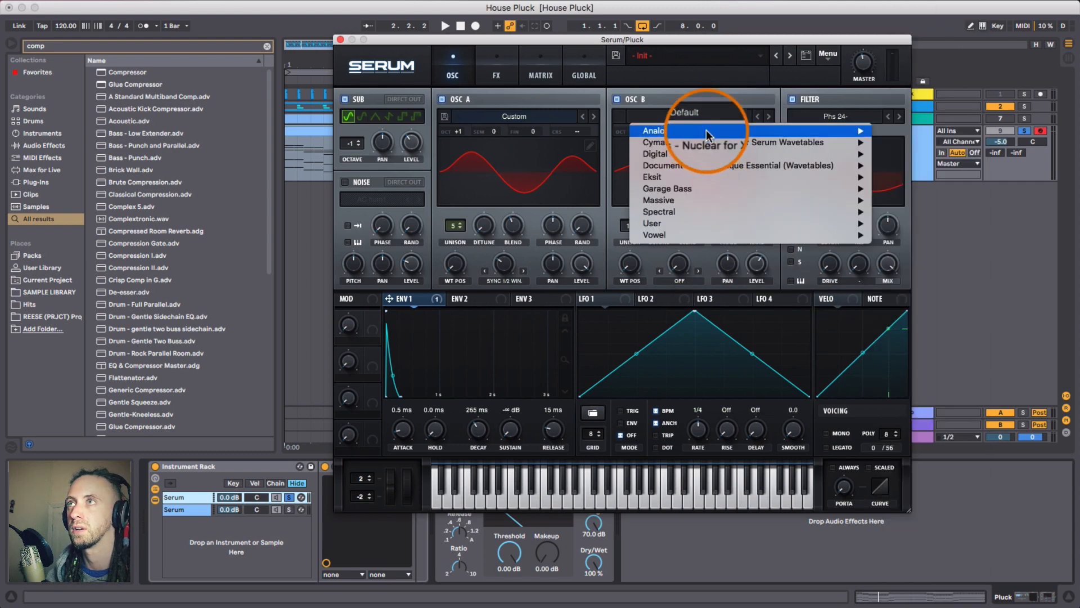
{"action": "mouse_move", "coordinate": [726, 130]}
{"action": "left_click", "coordinate": [949, 273]}
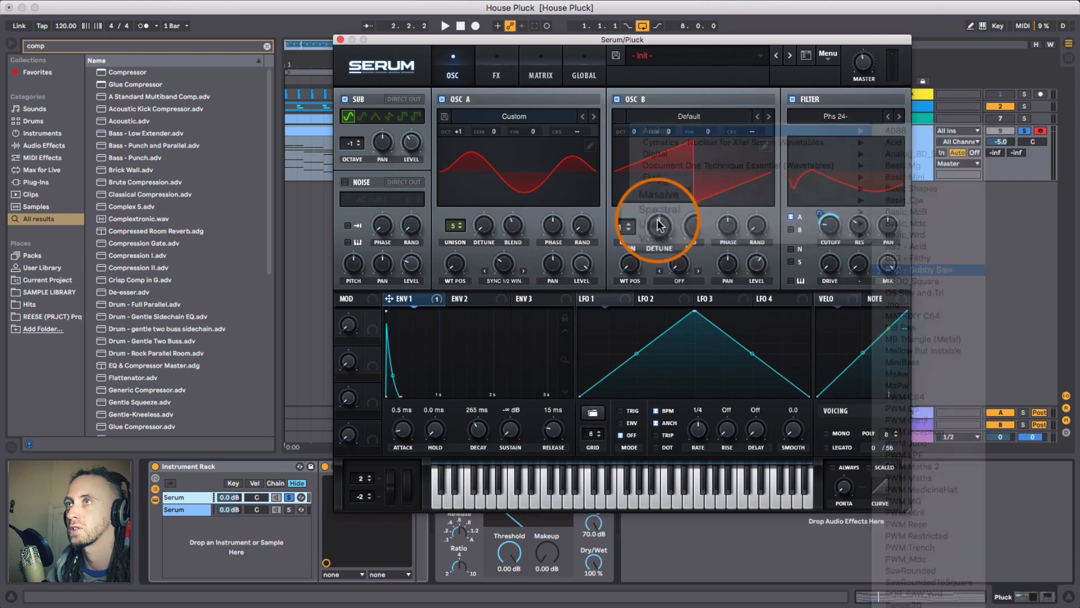
- Turn oscillator B's wavetable position fully up, modulate it with envelope 1 at -100, and set its octave to -1 during playback
{"action": "left_click_drag", "start_coordinate": [630, 268], "coordinate": [630, 90]}
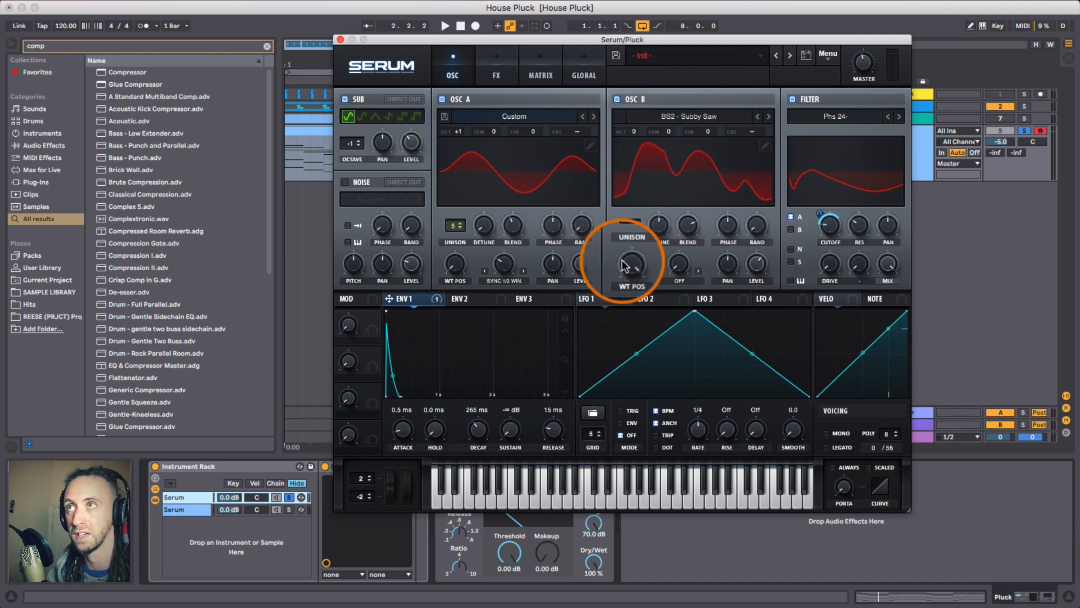
{"action": "left_click_drag", "start_coordinate": [391, 299], "coordinate": [626, 334]}
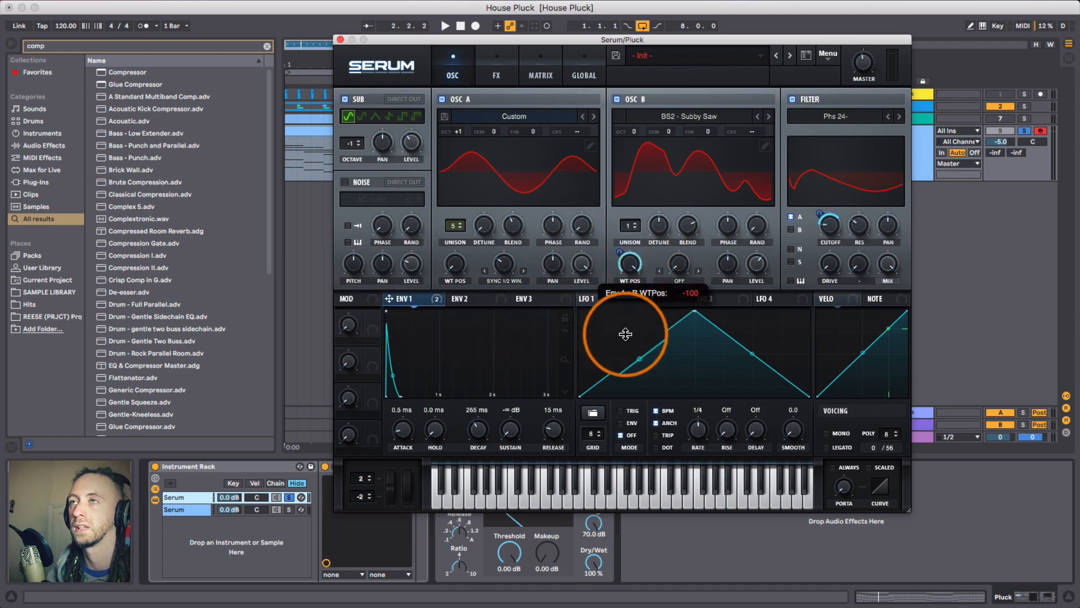
{"action": "key", "text": "space"}
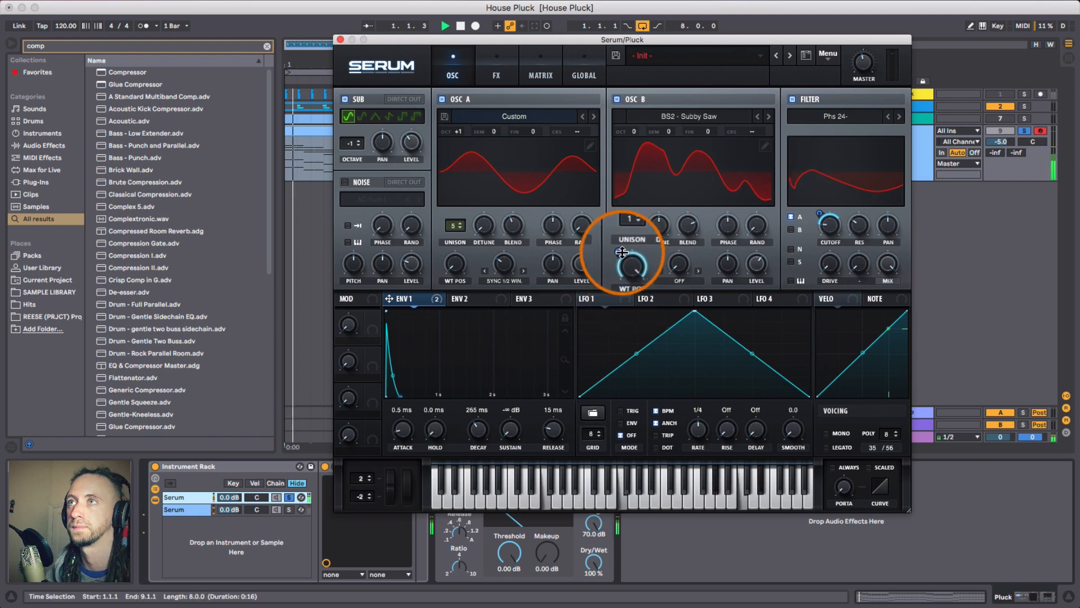
{"action": "mouse_move", "coordinate": [635, 132]}
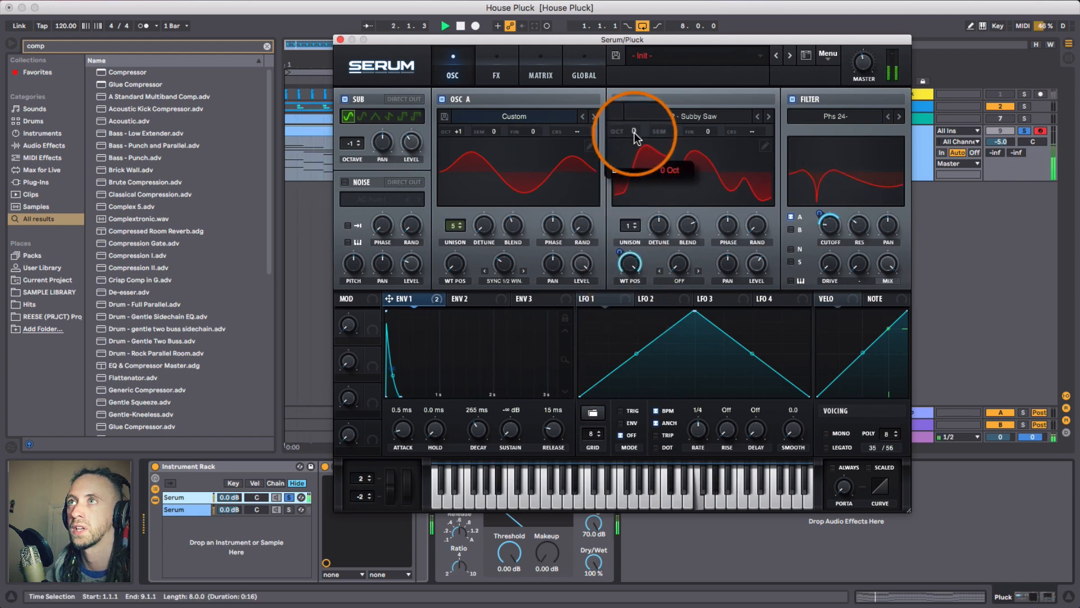
{"action": "left_click_drag", "start_coordinate": [633, 133], "coordinate": [637, 144]}
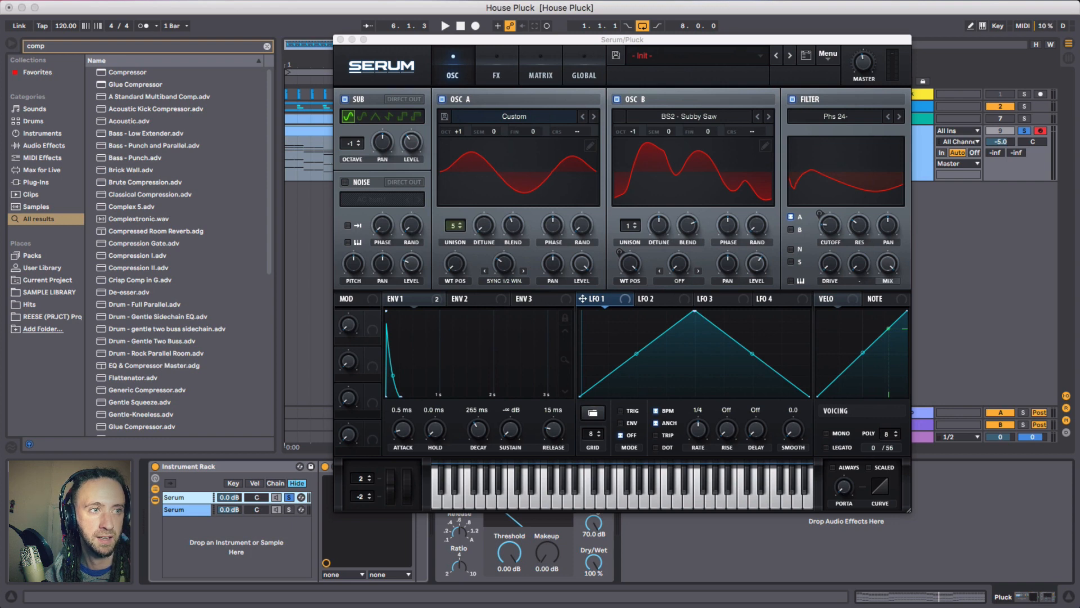
- Set LFO 1 to ENV mode and reshape its triangle into a straight falling ramp
{"action": "left_click", "coordinate": [658, 299]}
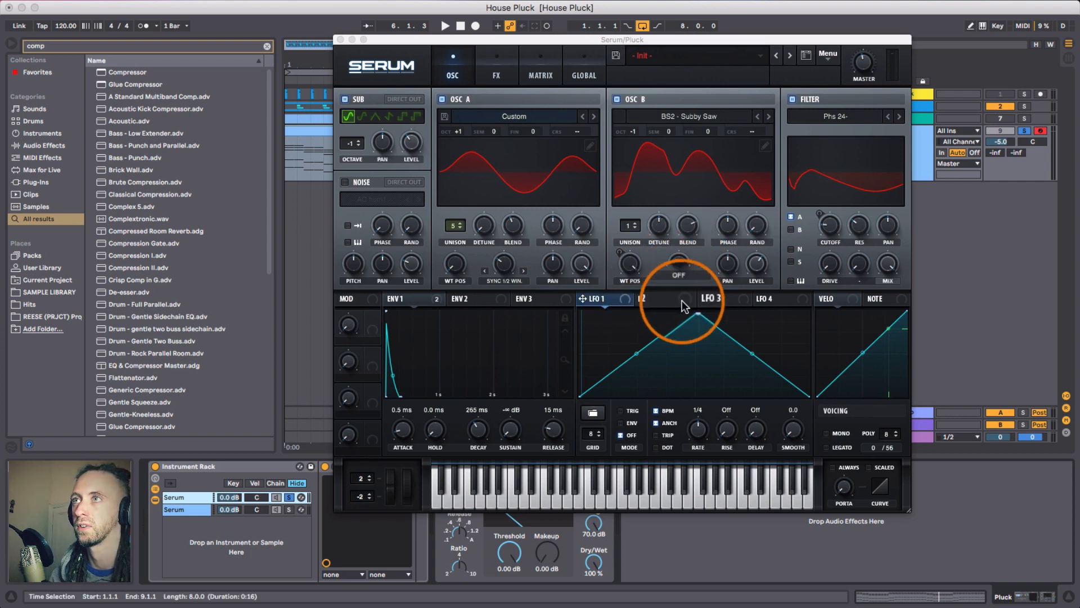
{"action": "left_click", "coordinate": [594, 299]}
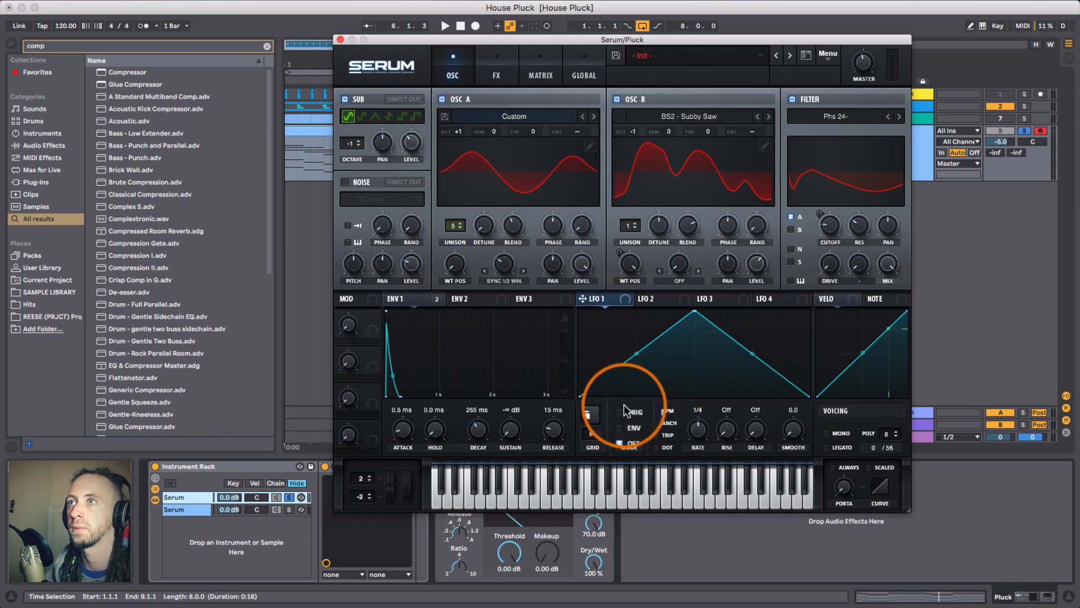
{"action": "left_click", "coordinate": [621, 425]}
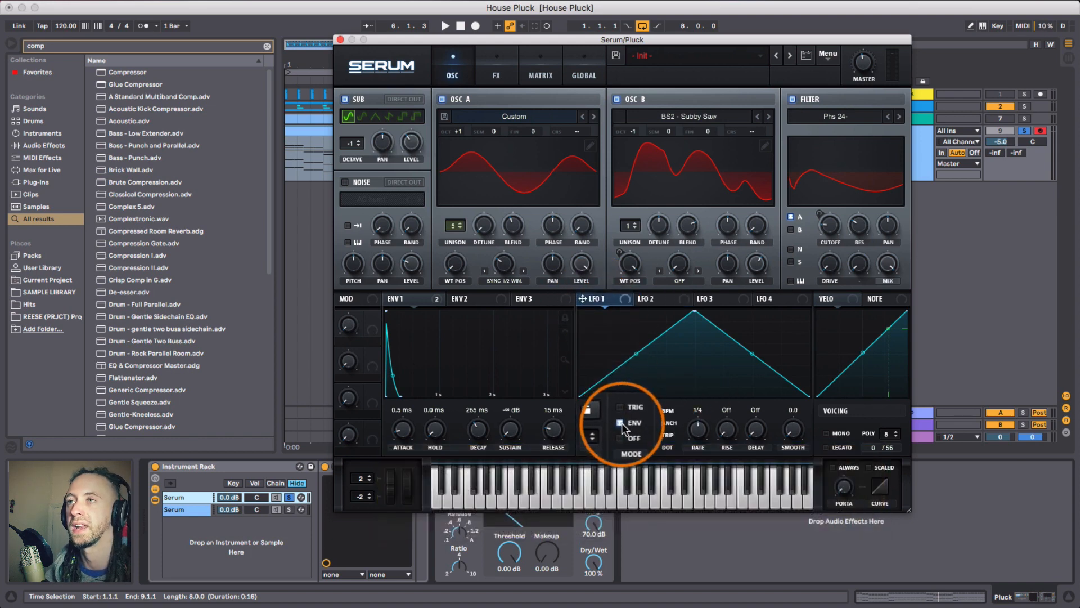
{"action": "left_click_drag", "start_coordinate": [695, 311], "coordinate": [503, 265]}
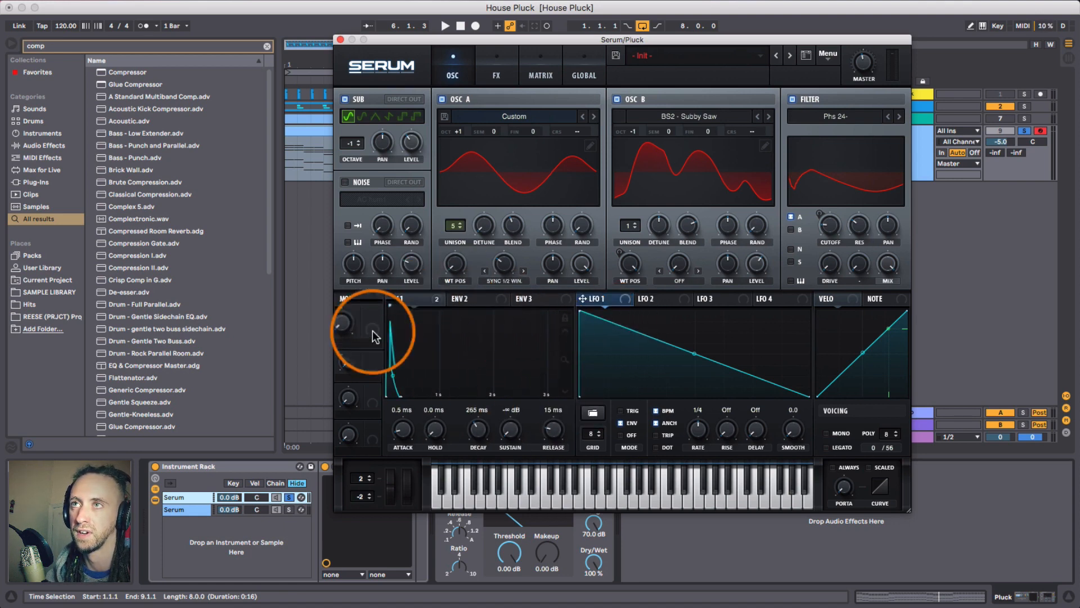
- Add a point in the early part of LFO 1's ramp and bend both segments into a rounded start and curved decay
{"action": "double_click", "coordinate": [616, 323]}
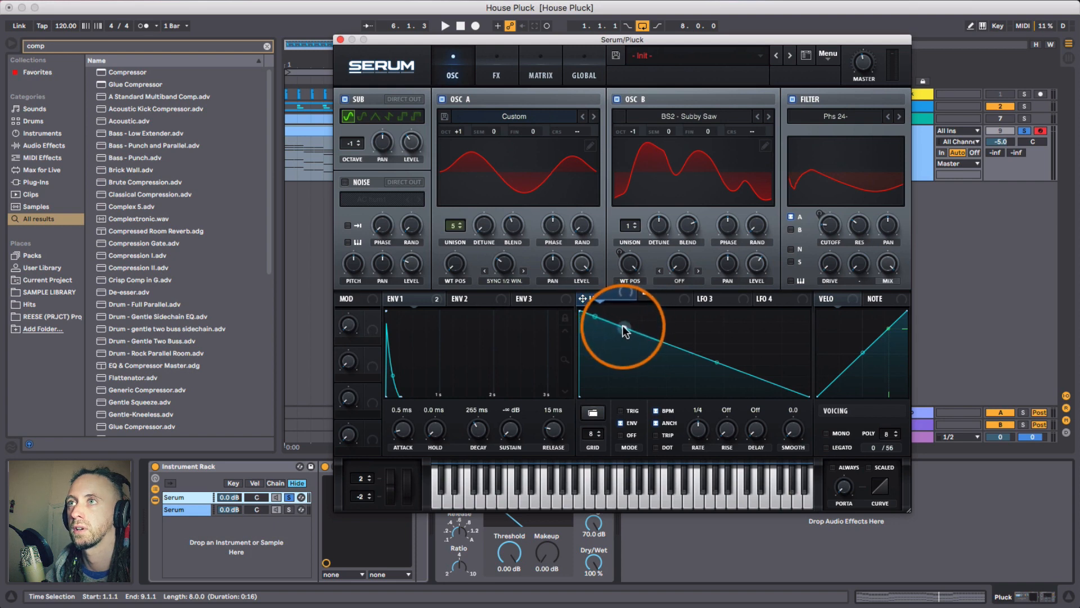
{"action": "mouse_move", "coordinate": [625, 329]}
{"action": "left_mouse_down"}
{"action": "mouse_move", "coordinate": [717, 359]}
{"action": "mouse_move", "coordinate": [641, 330]}
{"action": "left_mouse_up"}
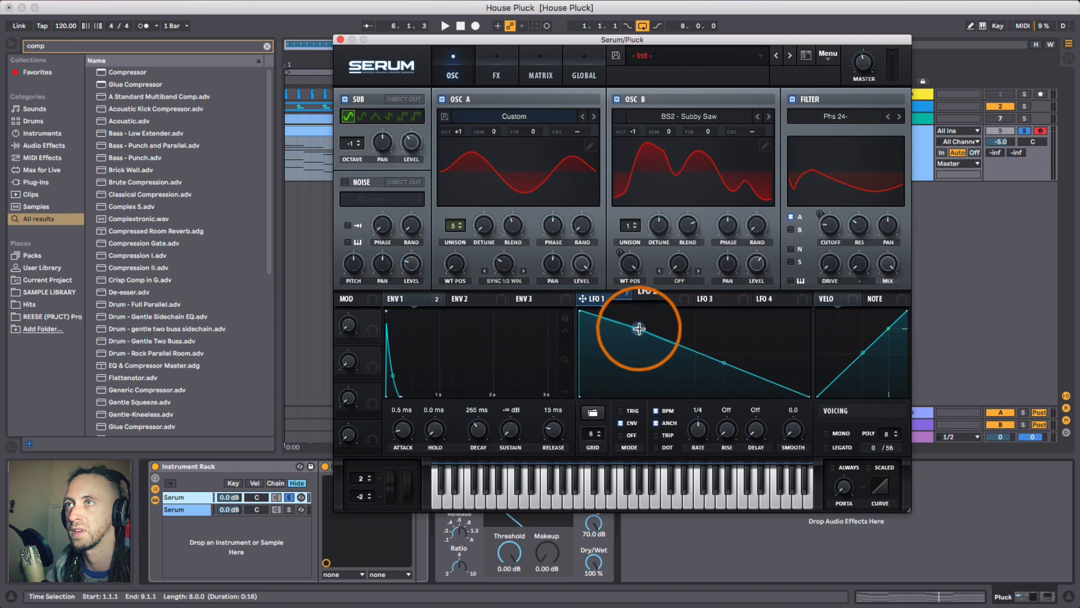
{"action": "left_click_drag", "start_coordinate": [726, 364], "coordinate": [724, 383]}
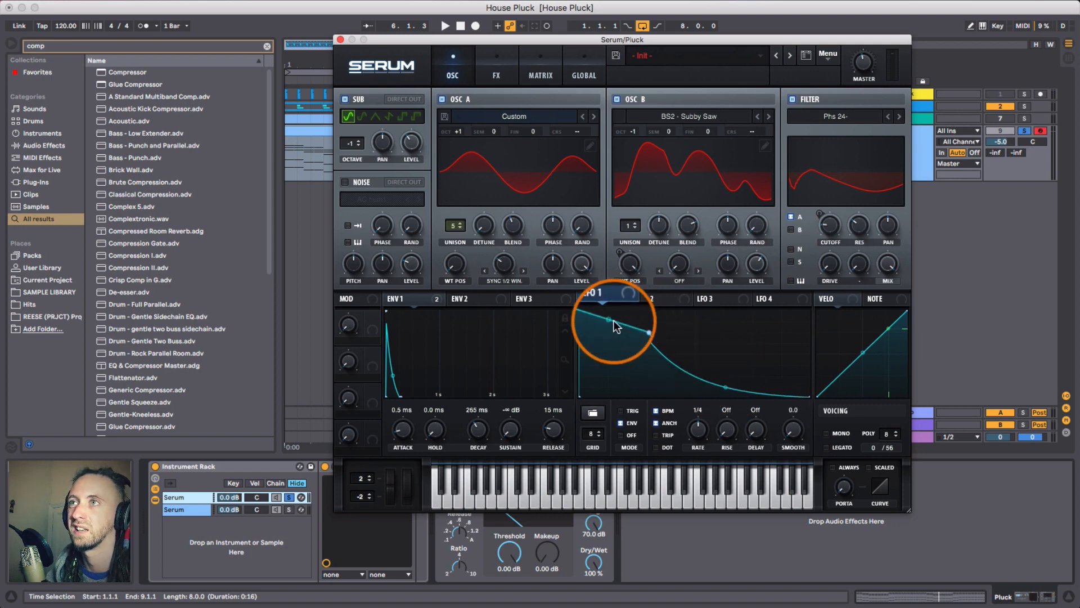
{"action": "left_click_drag", "start_coordinate": [642, 330], "coordinate": [607, 325]}
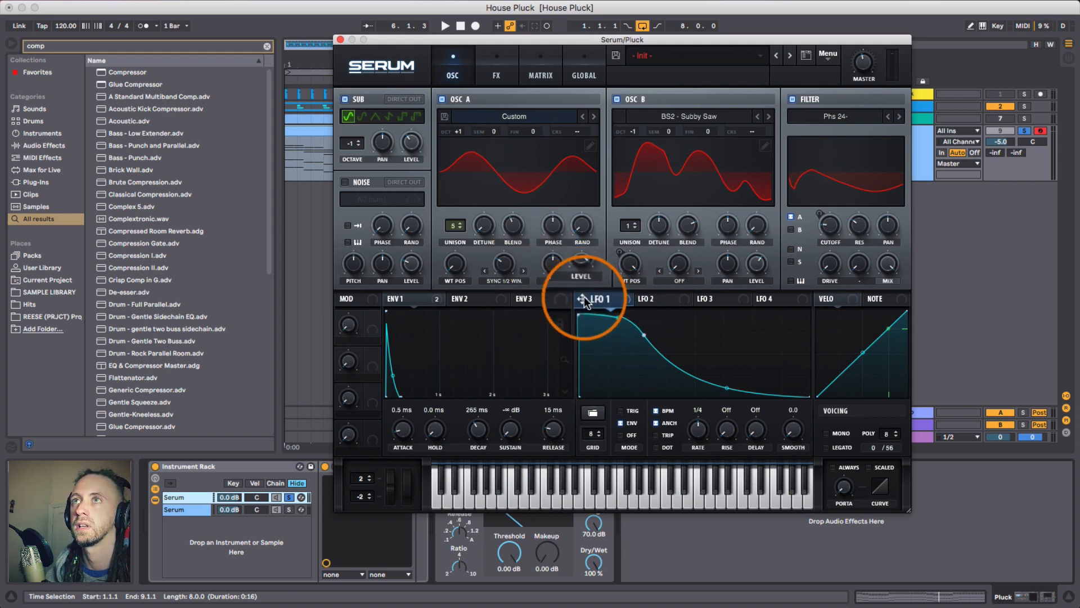
- Modulate the sub oscillator's level with LFO 1 and audition the pattern
{"action": "left_click_drag", "start_coordinate": [583, 299], "coordinate": [421, 145]}
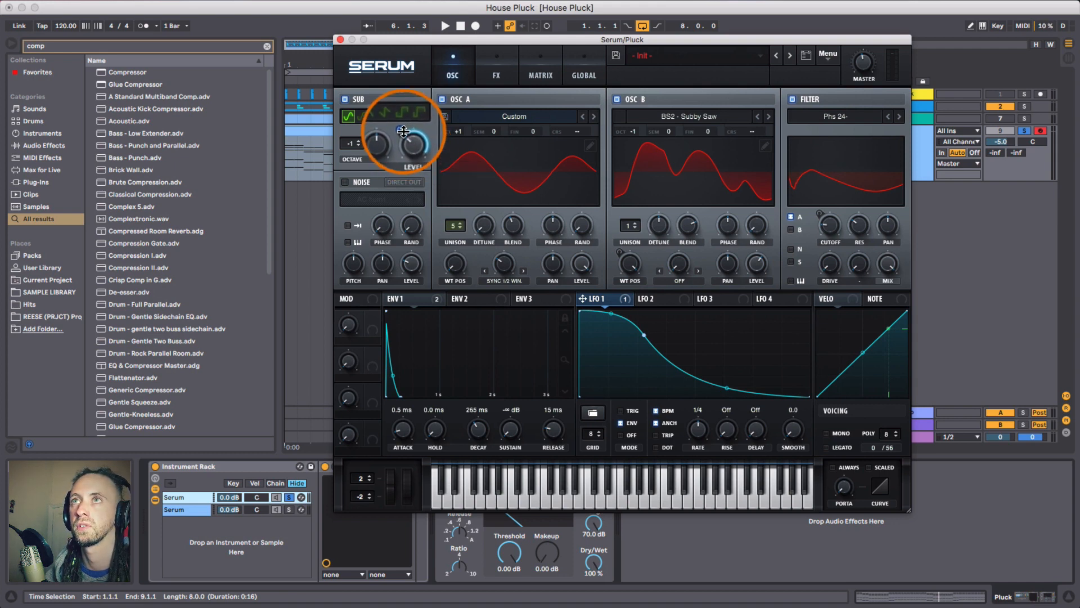
{"action": "key", "text": "space"}
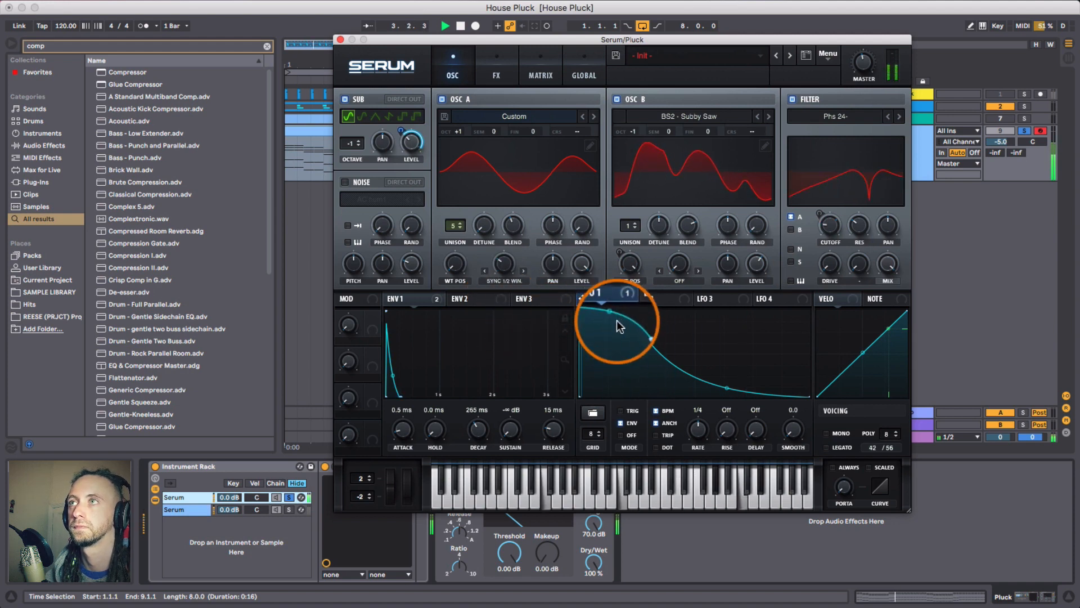
{"action": "key", "text": "space"}
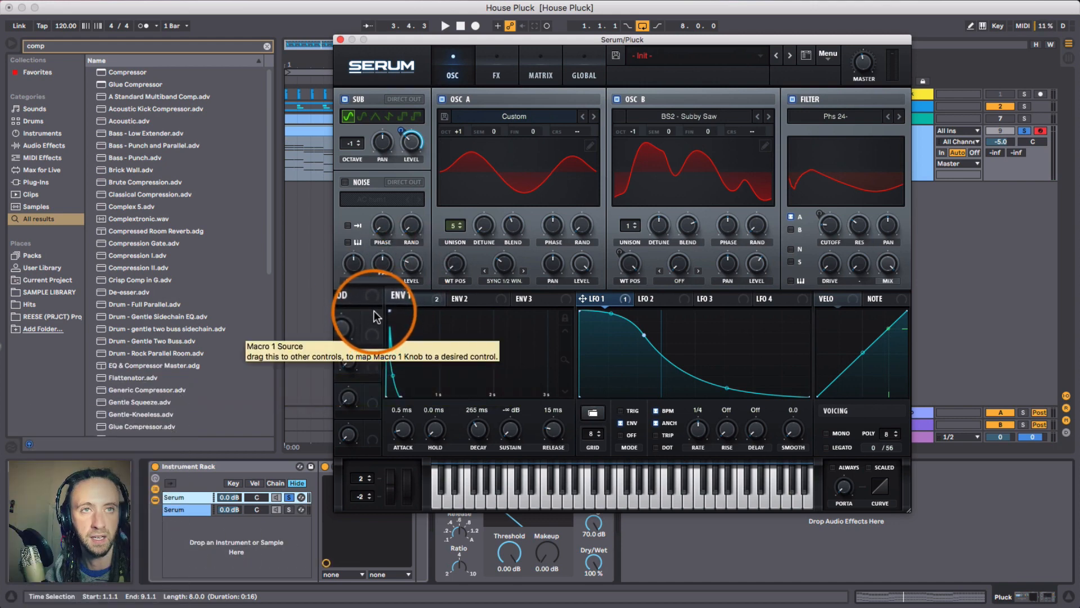
- Try out oscillator A's Sync 1/2 Win warp amount and assign macro 1 to it
{"action": "left_click_drag", "start_coordinate": [375, 315], "coordinate": [503, 262]}
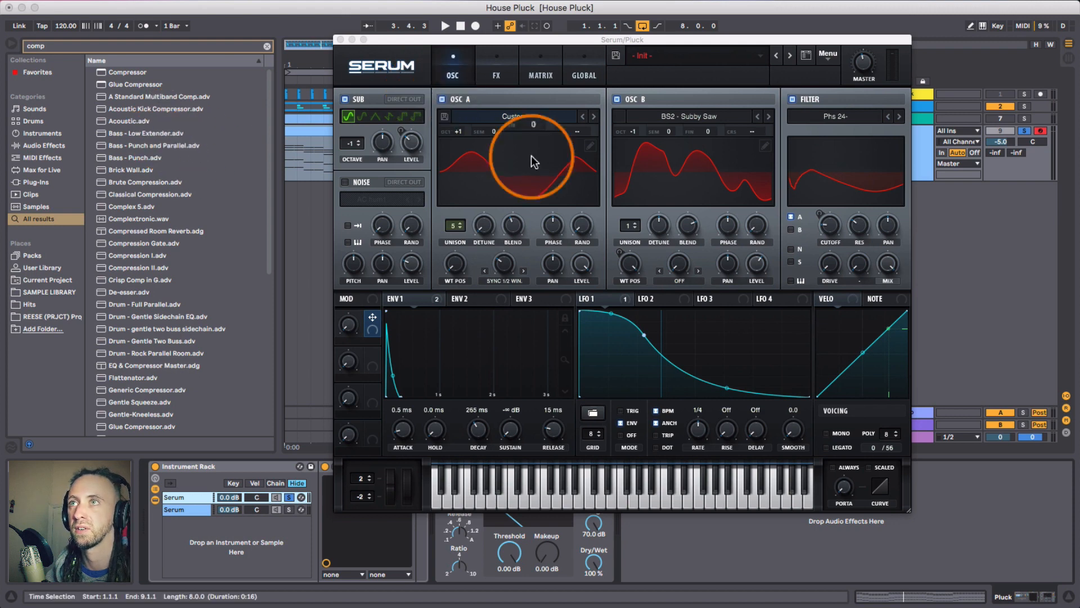
{"action": "mouse_move", "coordinate": [504, 268]}
{"action": "left_mouse_down"}
{"action": "mouse_move", "coordinate": [501, 193]}
{"action": "mouse_move", "coordinate": [503, 371]}
{"action": "mouse_move", "coordinate": [501, 234]}
{"action": "mouse_move", "coordinate": [503, 263]}
{"action": "left_mouse_up"}
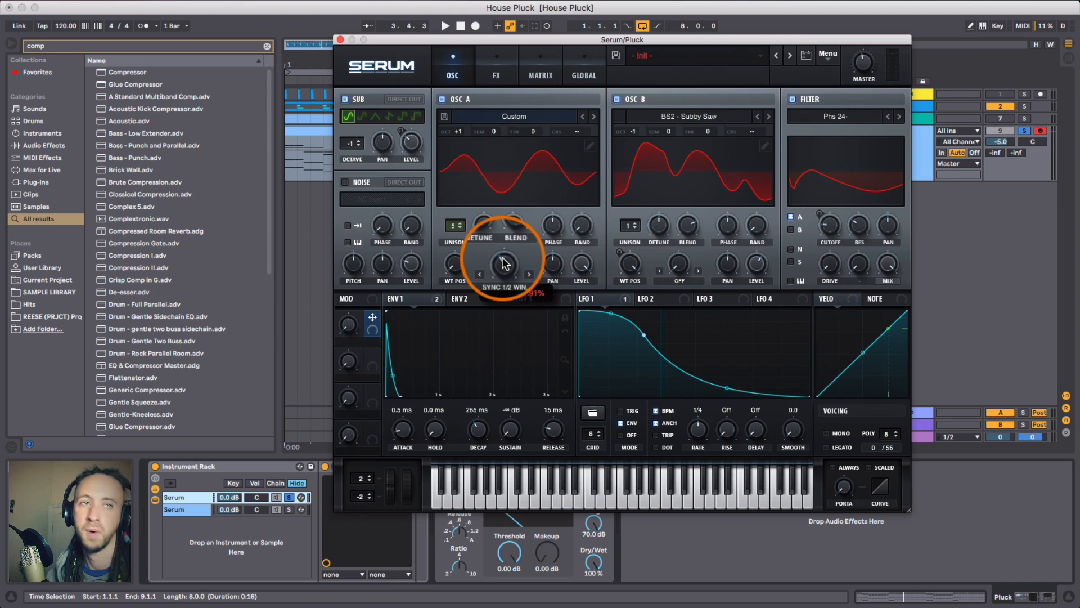
{"action": "mouse_move", "coordinate": [504, 263]}
{"action": "left_mouse_down"}
{"action": "mouse_move", "coordinate": [502, 248]}
{"action": "mouse_move", "coordinate": [507, 275]}
{"action": "left_mouse_up"}
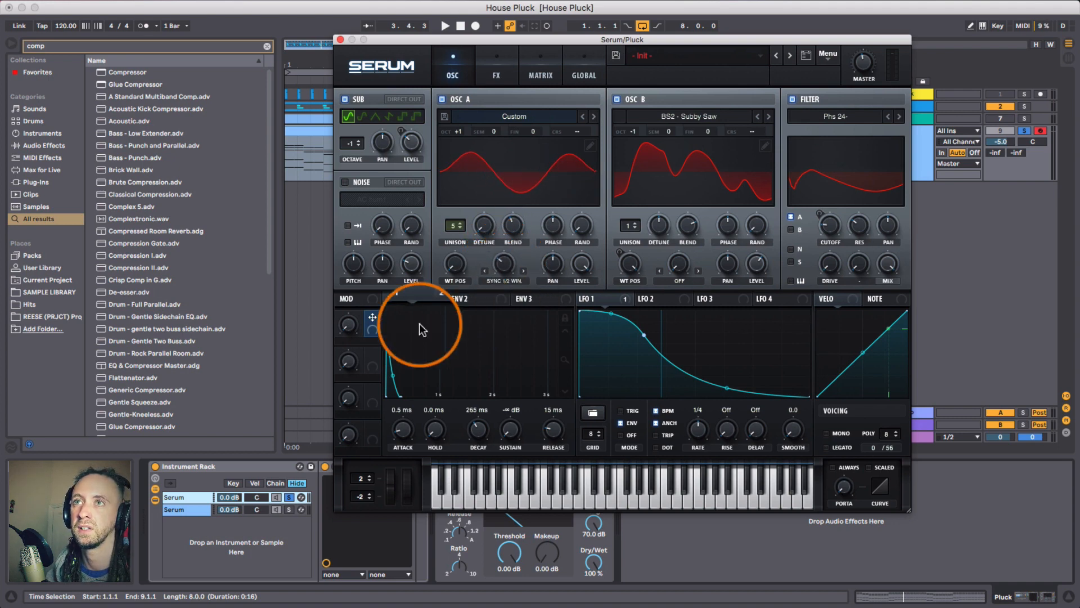
{"action": "left_click_drag", "start_coordinate": [373, 317], "coordinate": [504, 253]}
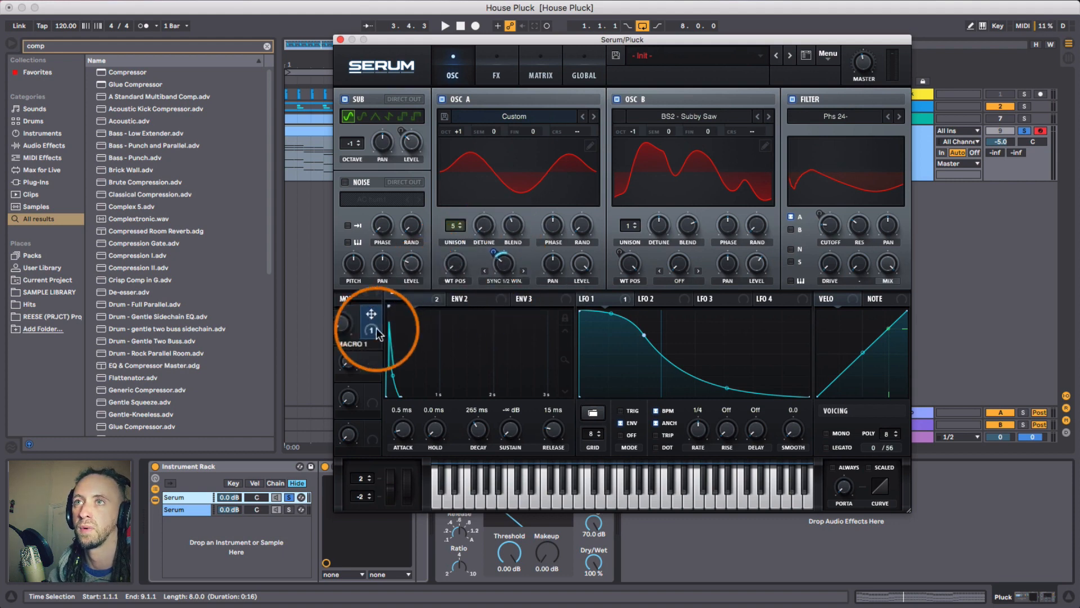
- Rename macro 1 to SYNC and sweep it during playback
{"action": "double_click", "coordinate": [356, 342]}
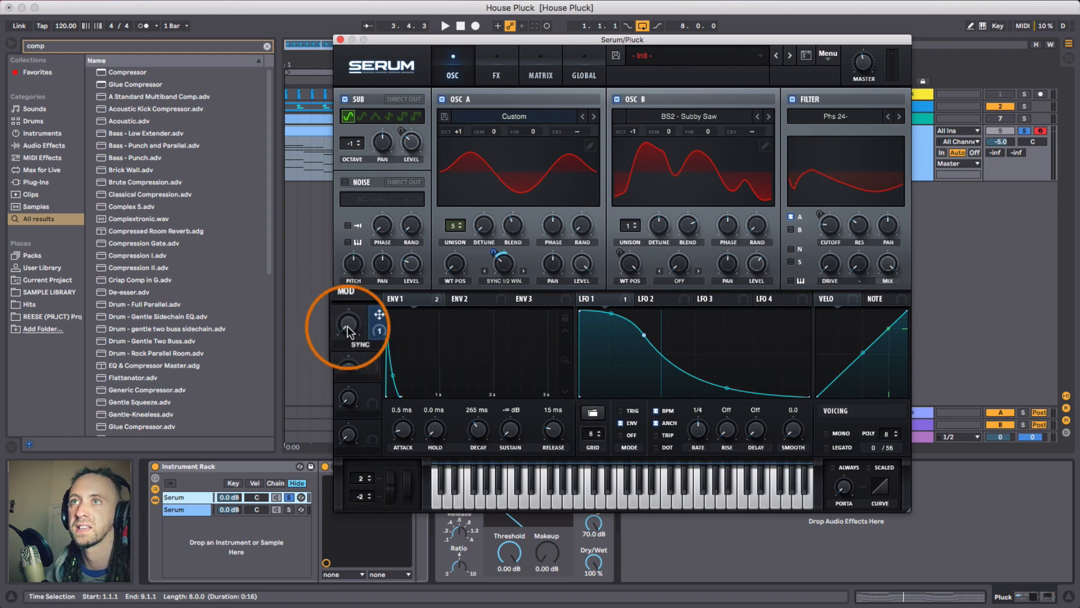
{"action": "key", "text": "space"}
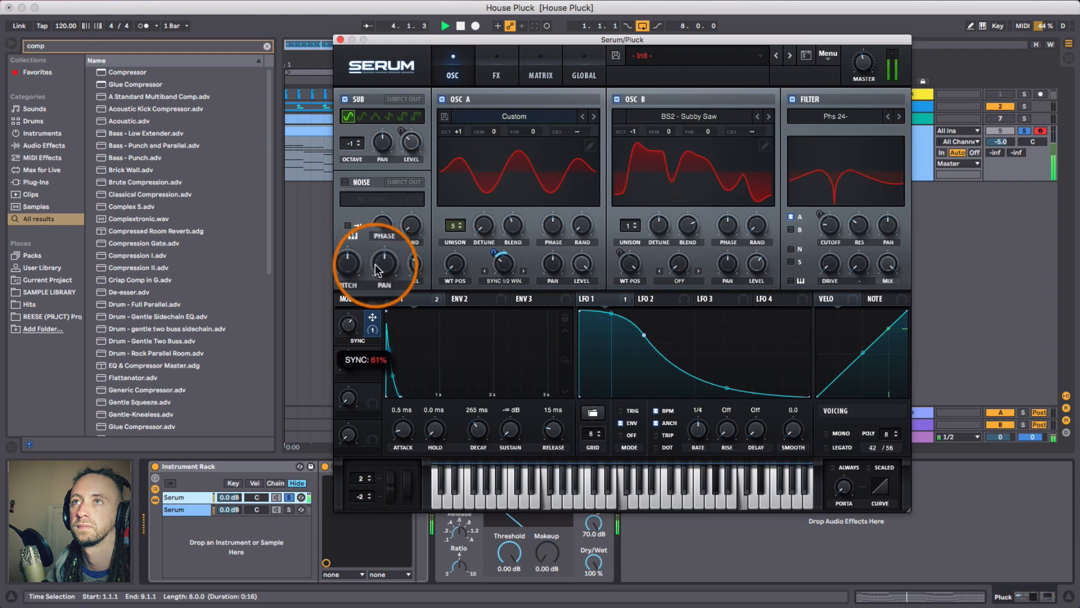
- Assign macro 2 to envelope 1's decay and rename the macro ENV OPEN
{"action": "key", "text": "space"}
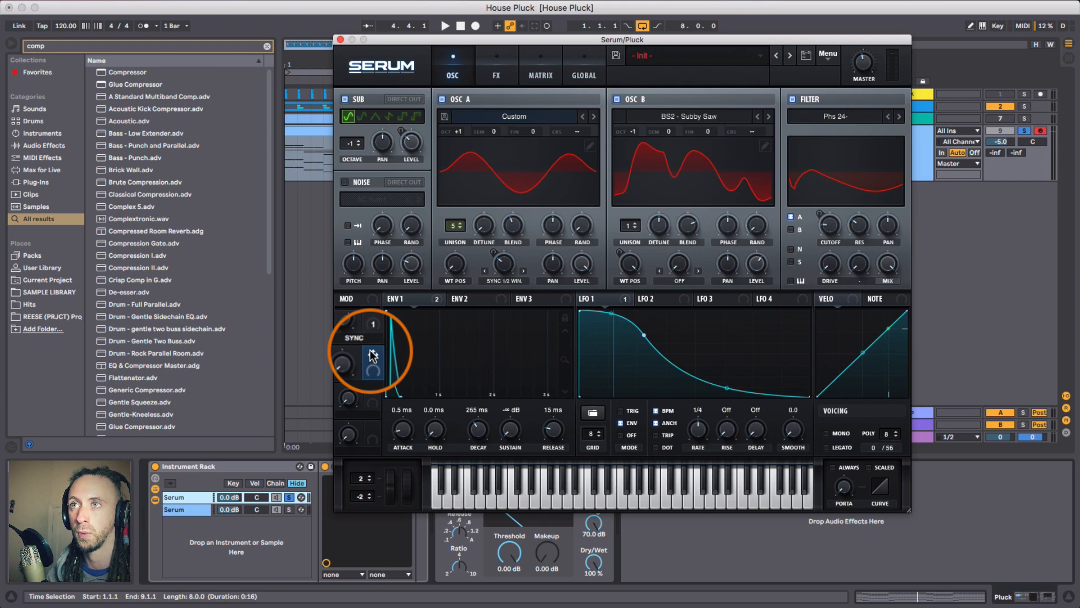
{"action": "left_click_drag", "start_coordinate": [372, 354], "coordinate": [480, 436]}
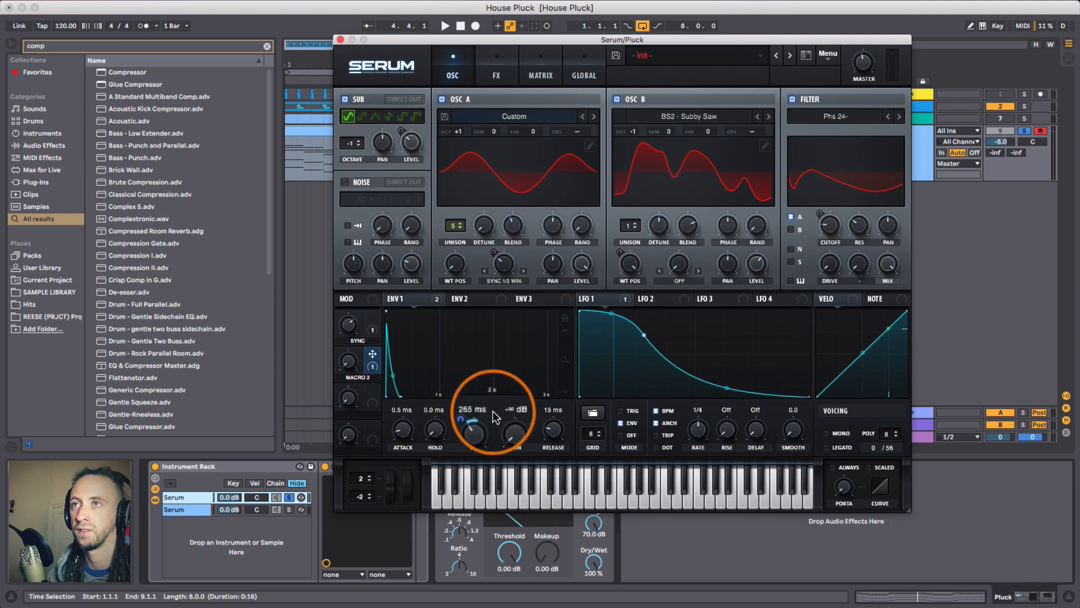
{"action": "double_click", "coordinate": [359, 377]}
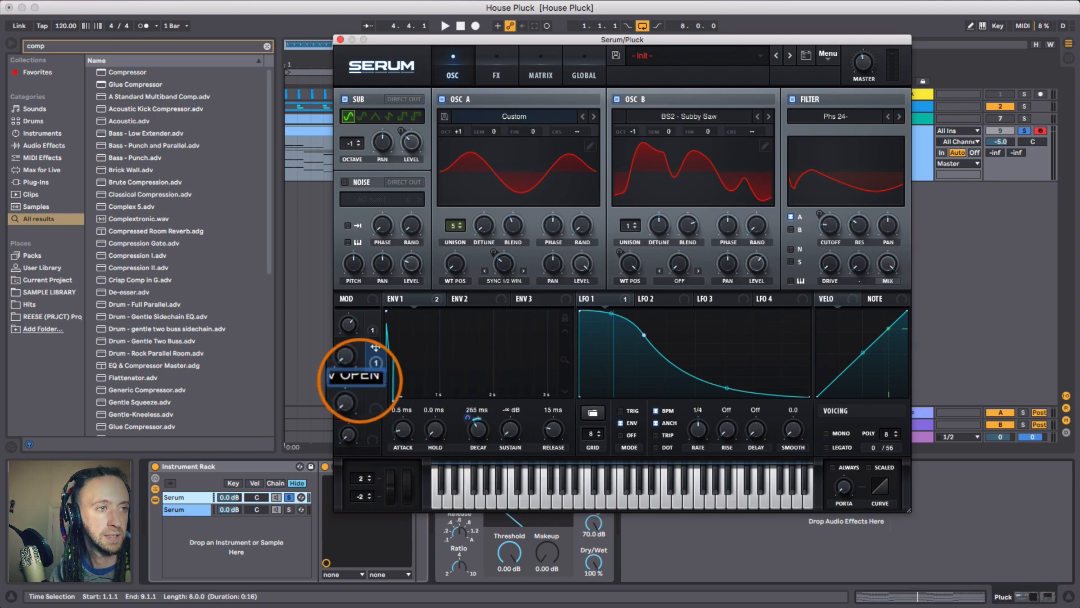
{"action": "key", "text": "Return"}
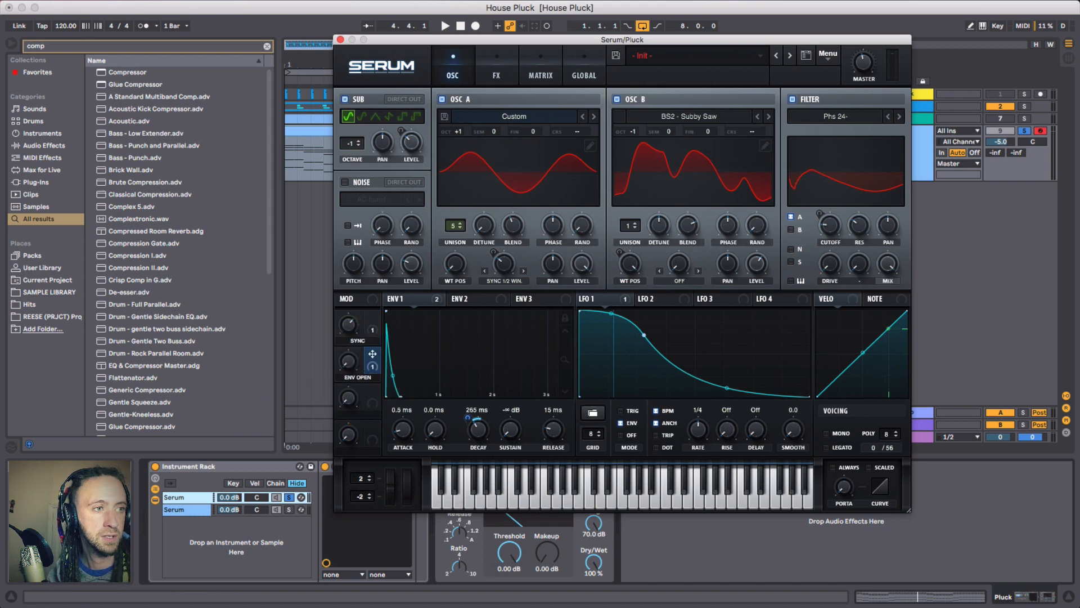
{"action": "key", "text": "super+Tab"}
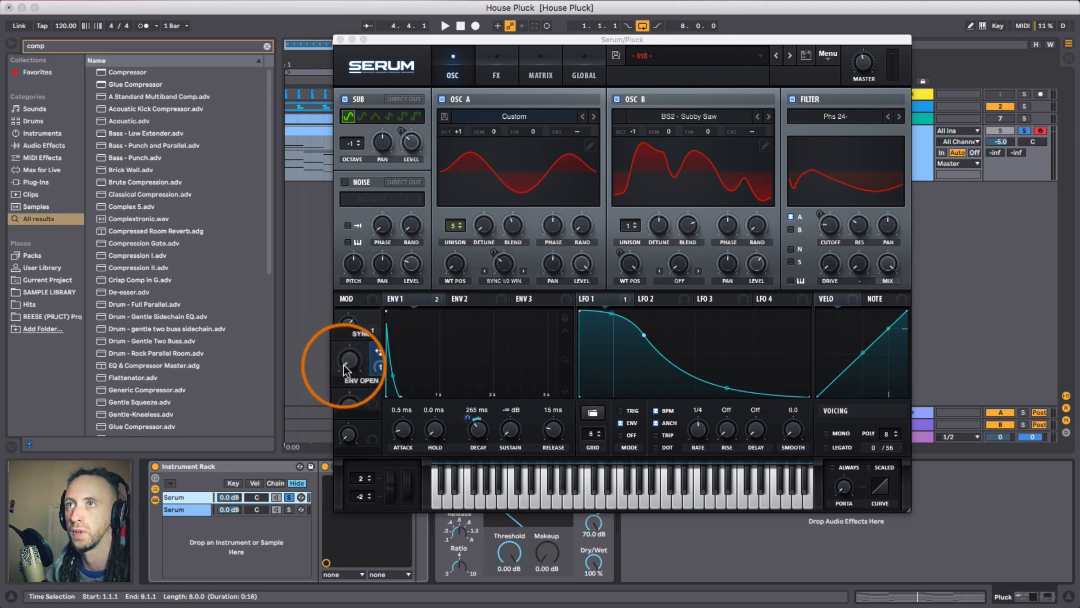
- Sweep the ENV OPEN macro during playback to audition the longer envelope decay
{"action": "key", "text": "space"}
{"action": "left_click_drag", "start_coordinate": [350, 363], "coordinate": [353, 401]}
{"action": "key", "text": "space"}
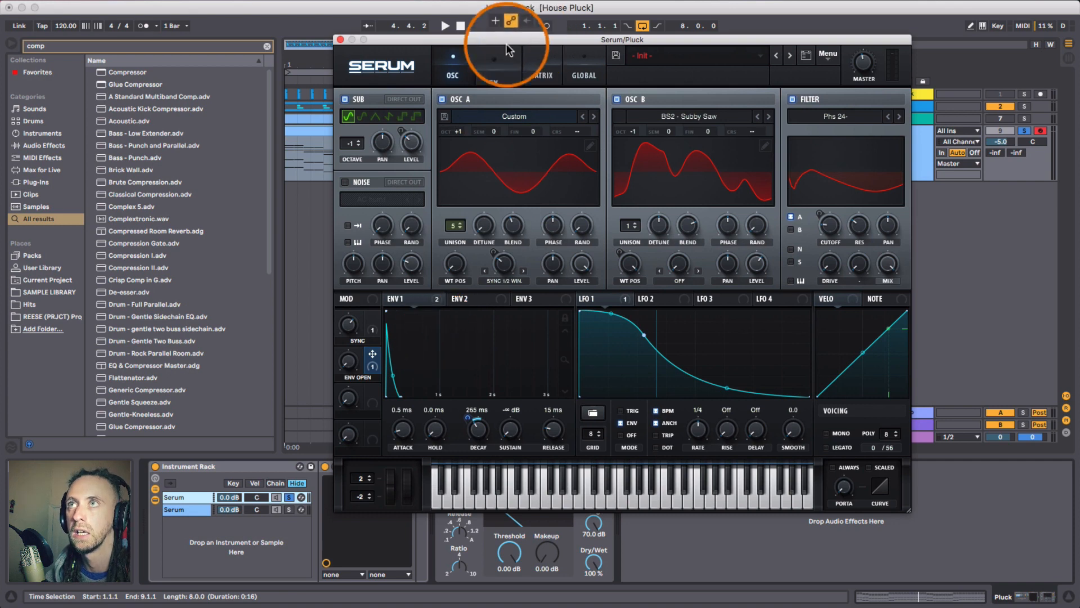
- Enable the Compressor effect in multiband mode and raise its makeup gain
{"action": "left_click", "coordinate": [495, 61]}
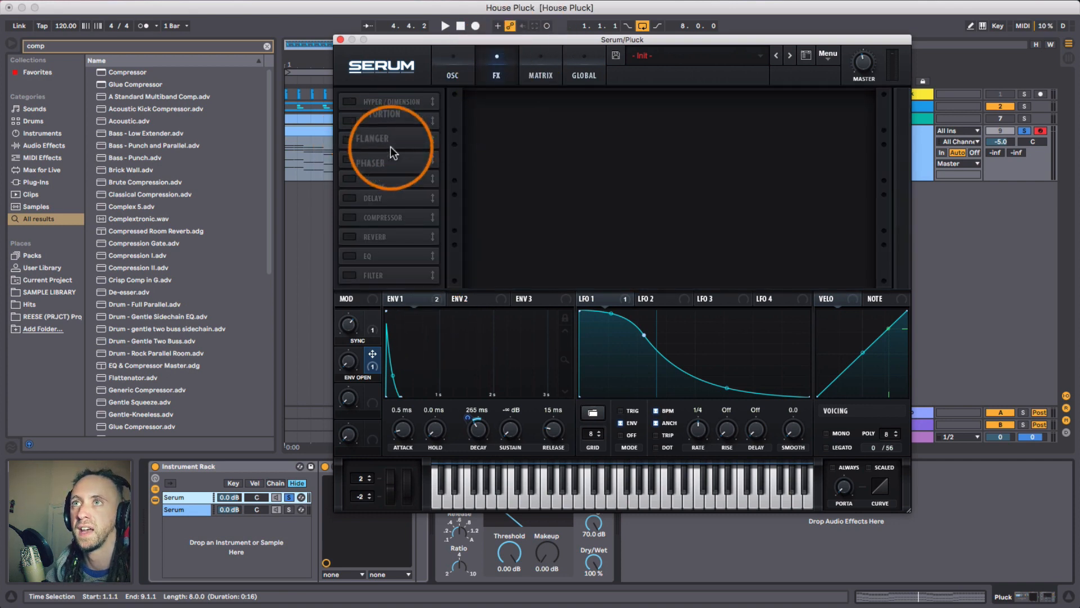
{"action": "left_click", "coordinate": [349, 220]}
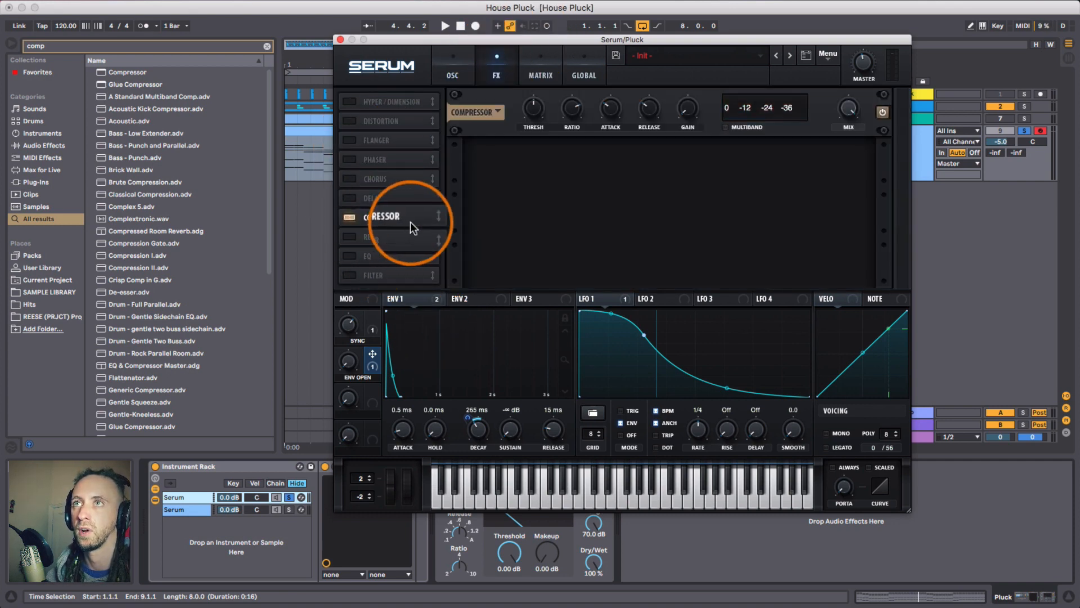
{"action": "left_click", "coordinate": [725, 126]}
{"action": "left_click_drag", "start_coordinate": [687, 112], "coordinate": [687, 83]}
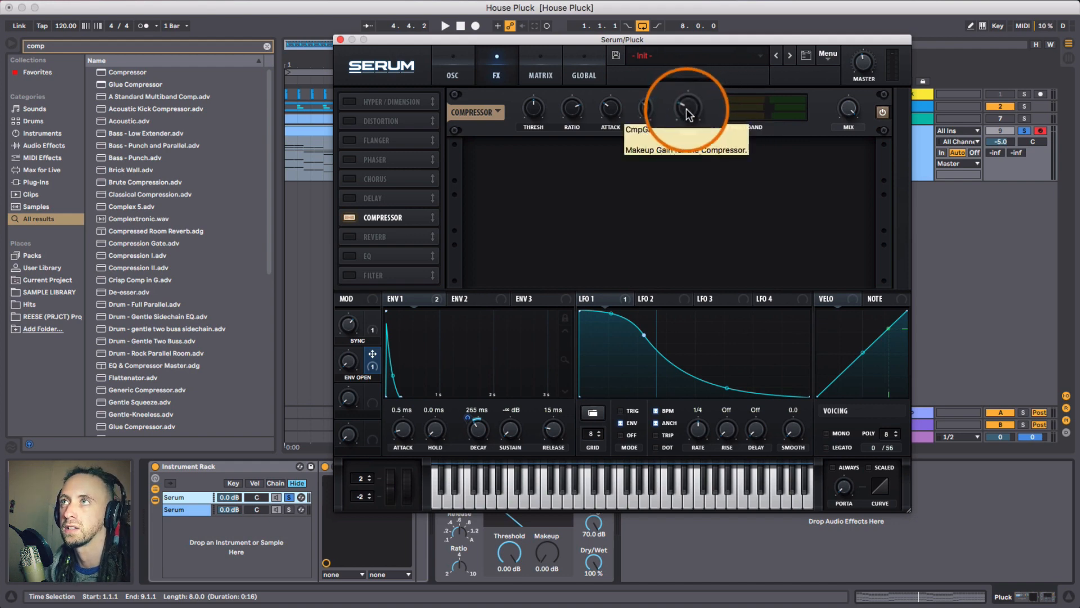
- Fine-tune the compressor's makeup gain and set its threshold to about -21.6 dB during playback
{"action": "key", "text": "space"}
{"action": "left_click_drag", "start_coordinate": [686, 110], "coordinate": [691, 94]}
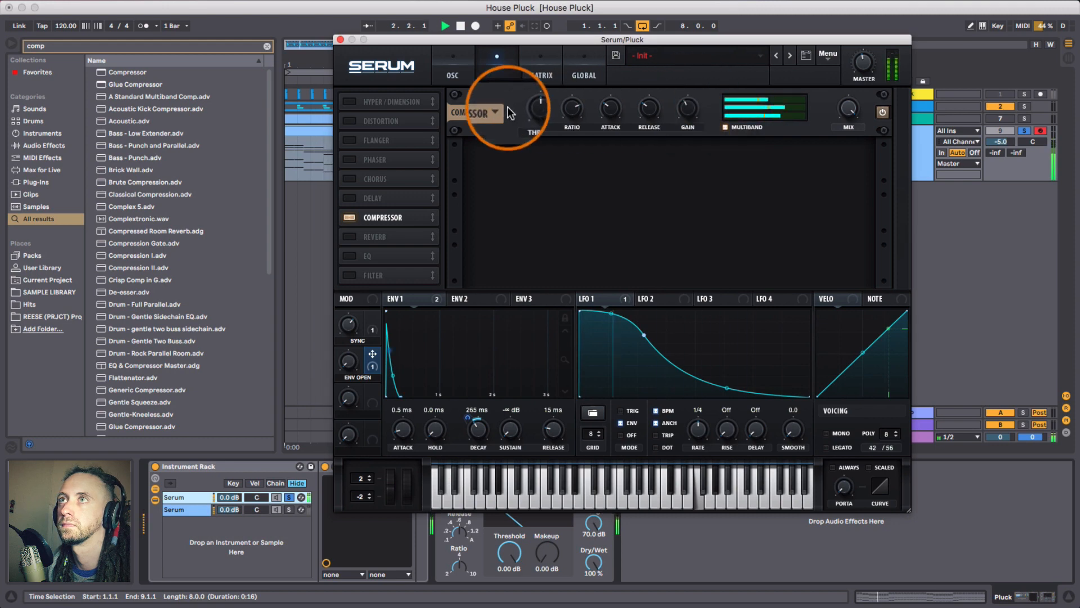
{"action": "left_click_drag", "start_coordinate": [535, 106], "coordinate": [536, 100]}
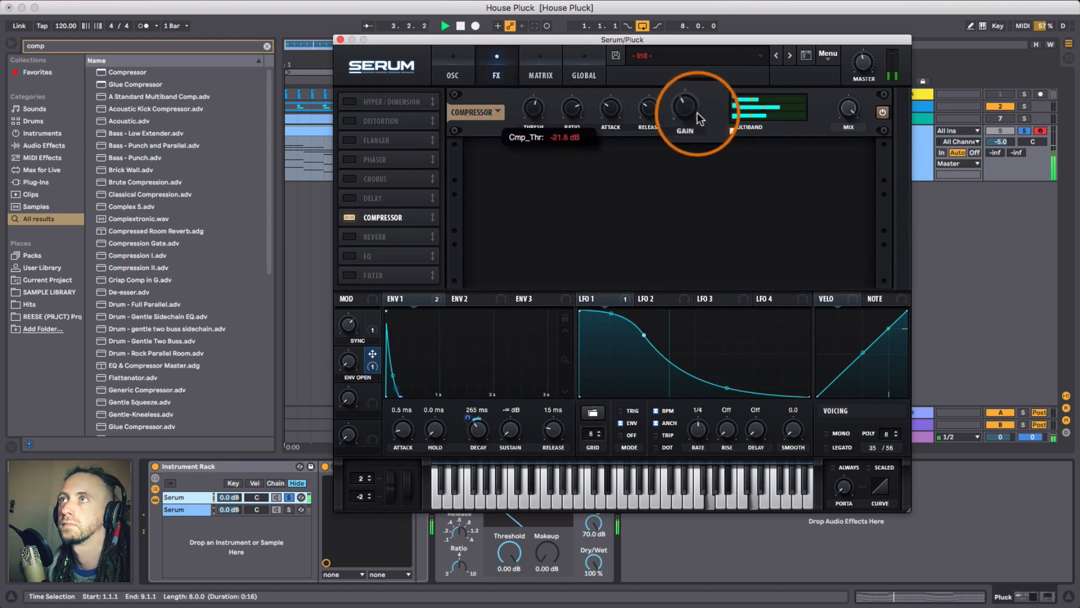
{"action": "left_click_drag", "start_coordinate": [691, 111], "coordinate": [690, 104]}
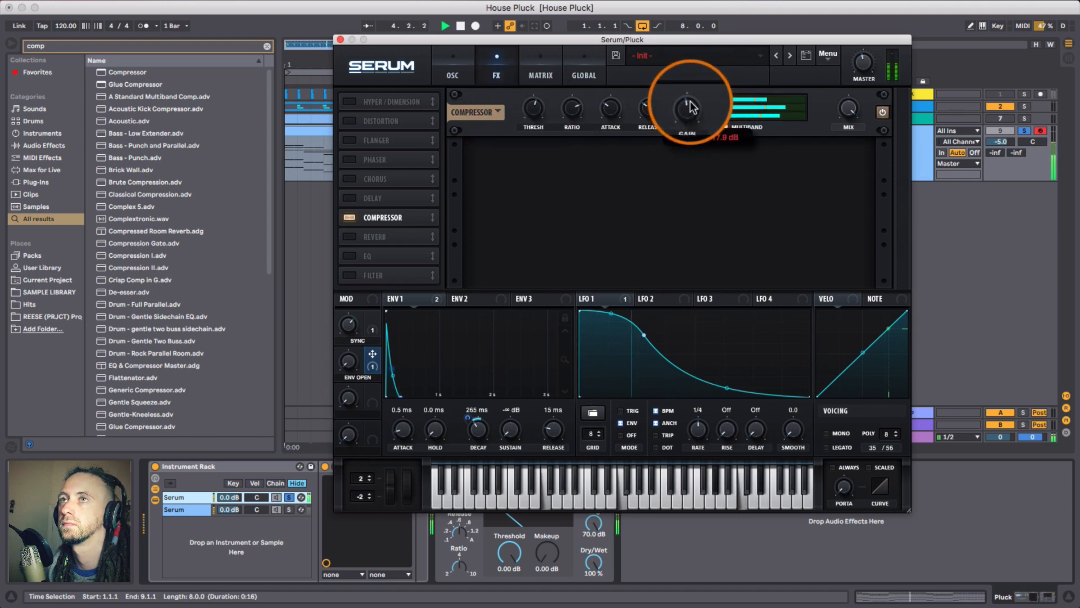
{"action": "key", "text": "space"}
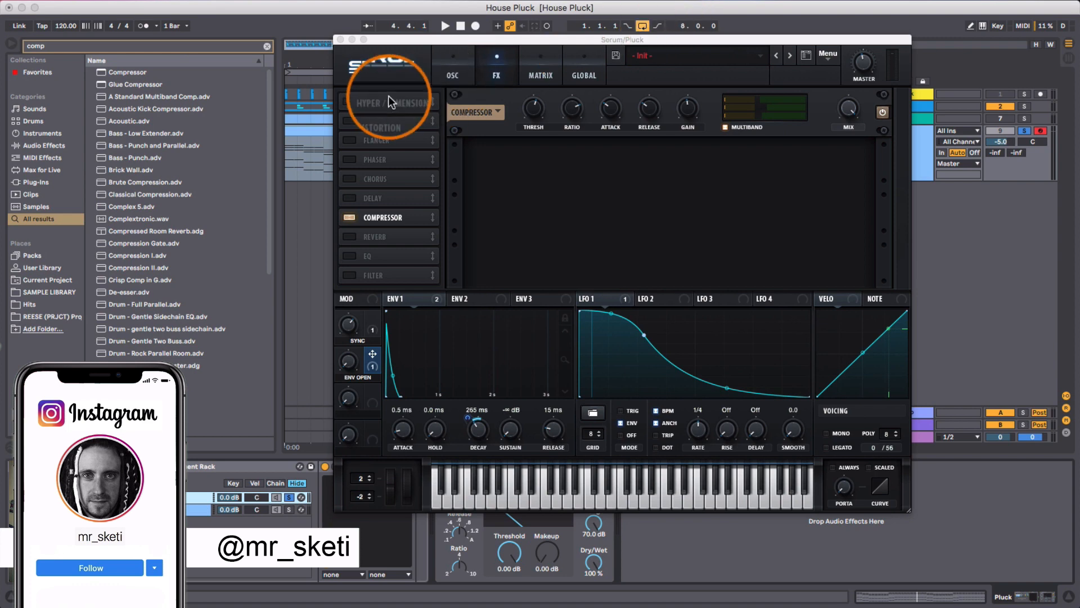
- Enable the Hyper/Dimension effect, with Hyper's Retrig on and its mix lowered
{"action": "left_click", "coordinate": [347, 101]}
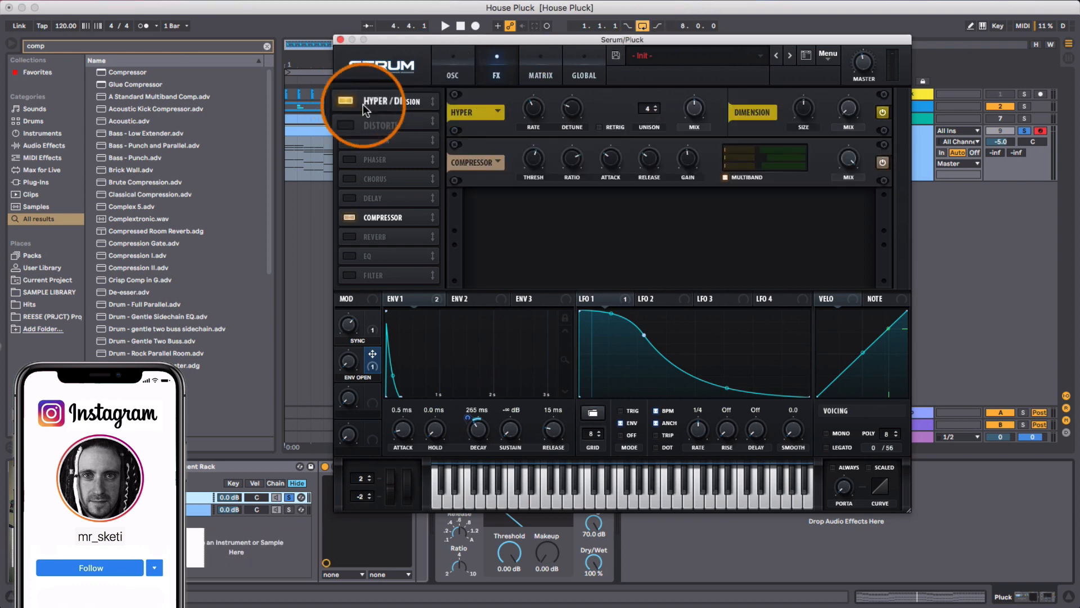
{"action": "left_click", "coordinate": [600, 127]}
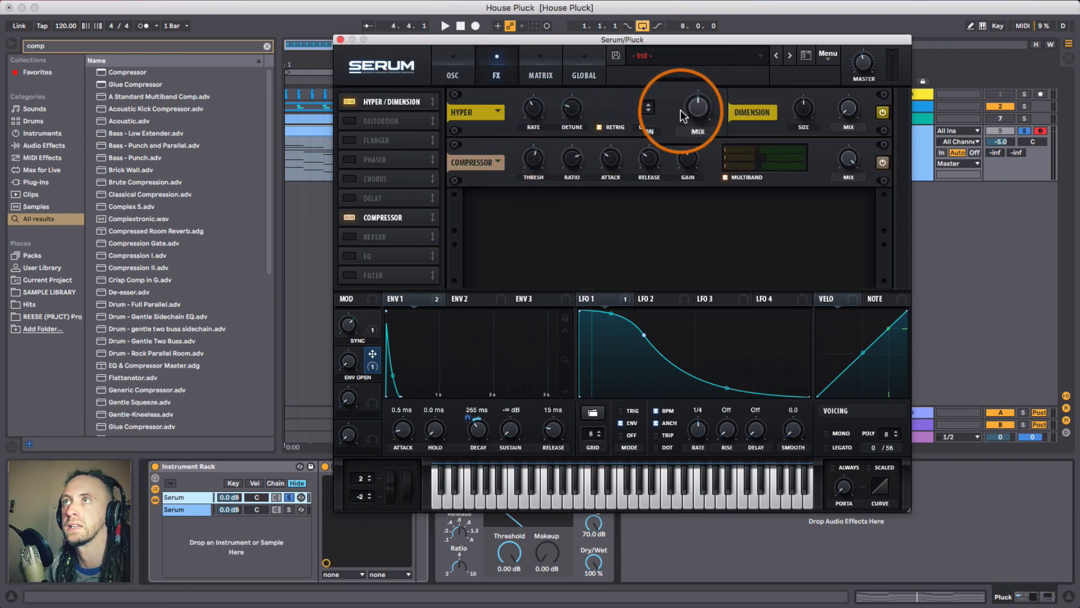
{"action": "left_click_drag", "start_coordinate": [683, 116], "coordinate": [690, 159]}
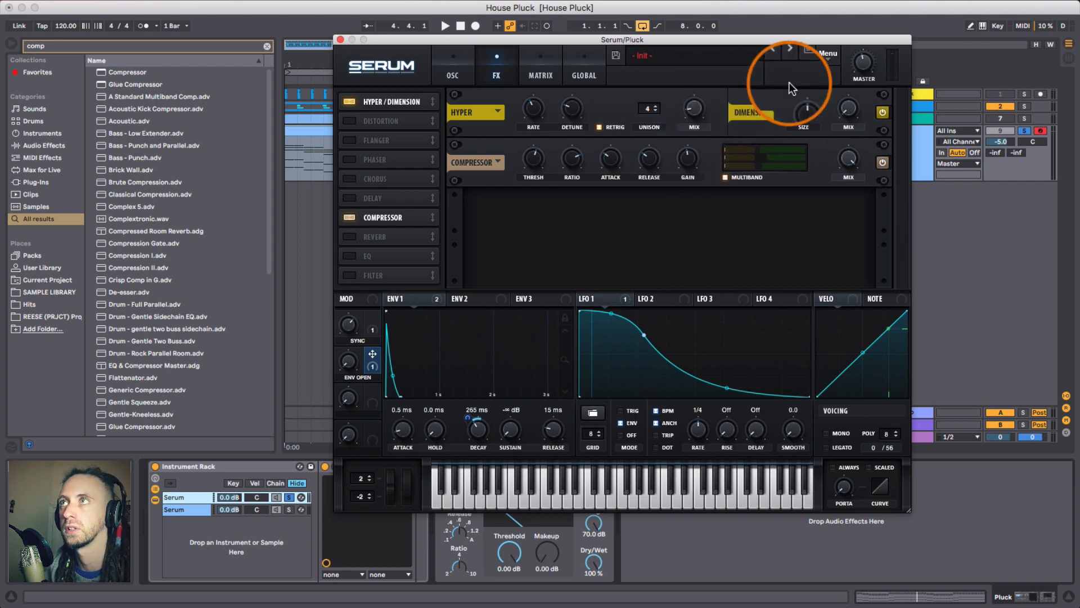
{"action": "key", "text": "space"}
{"action": "key", "text": "space"}
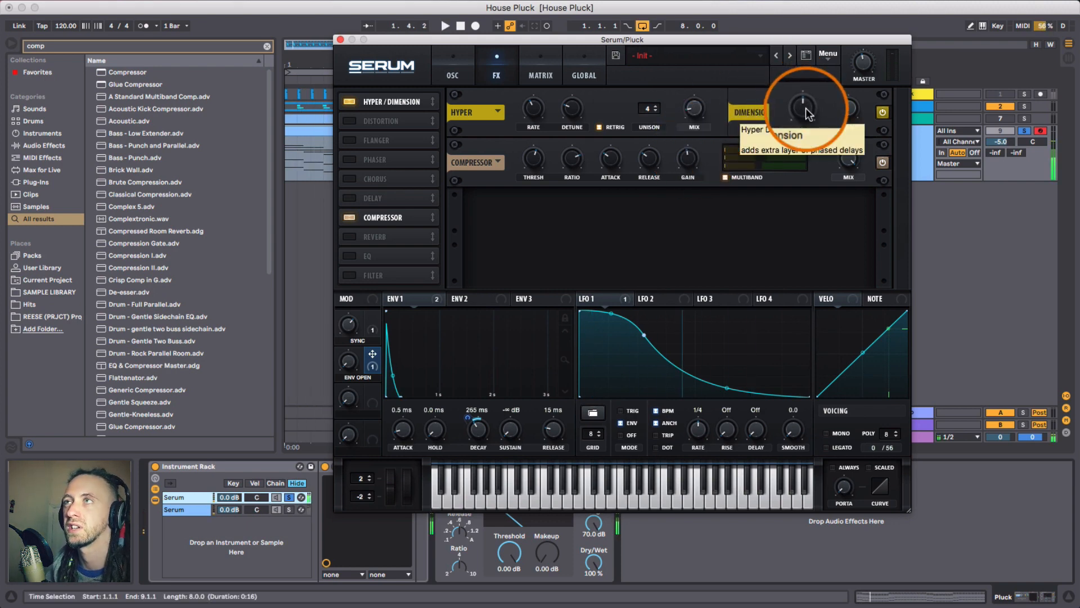
- Lower the Dimension size and adjust its mix, then audition the pattern
{"action": "left_click_drag", "start_coordinate": [808, 113], "coordinate": [805, 169]}
{"action": "left_click_drag", "start_coordinate": [861, 100], "coordinate": [805, 90]}
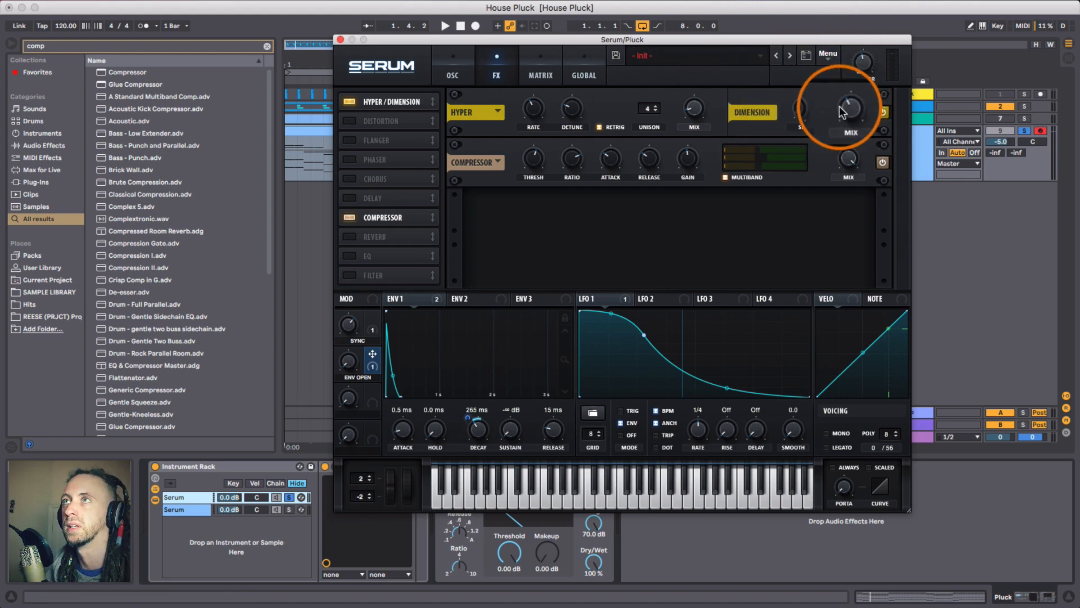
{"action": "key", "text": "space"}
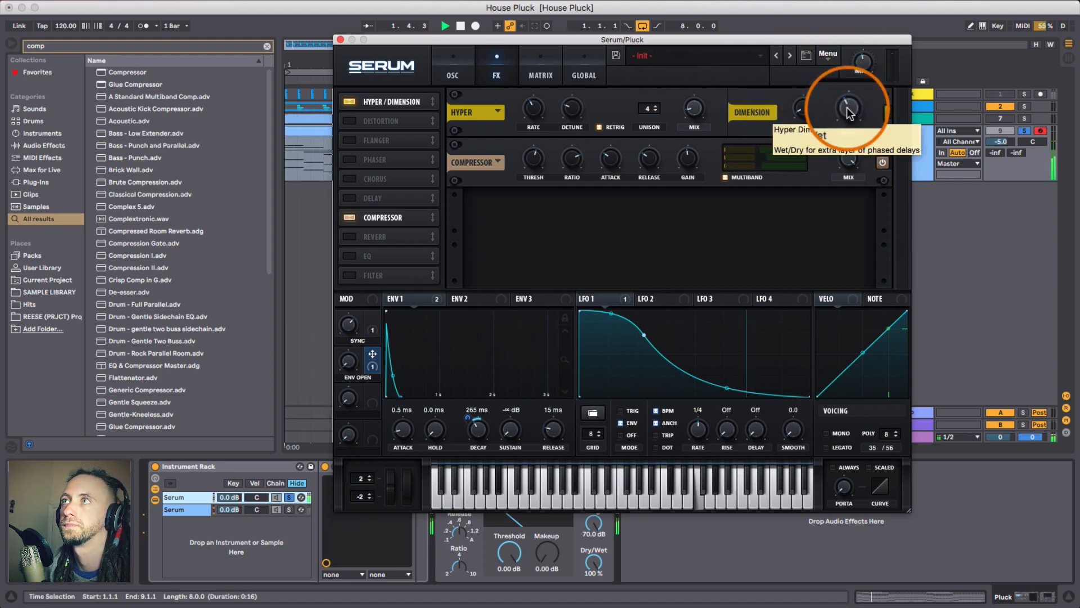
{"action": "key", "text": "space"}
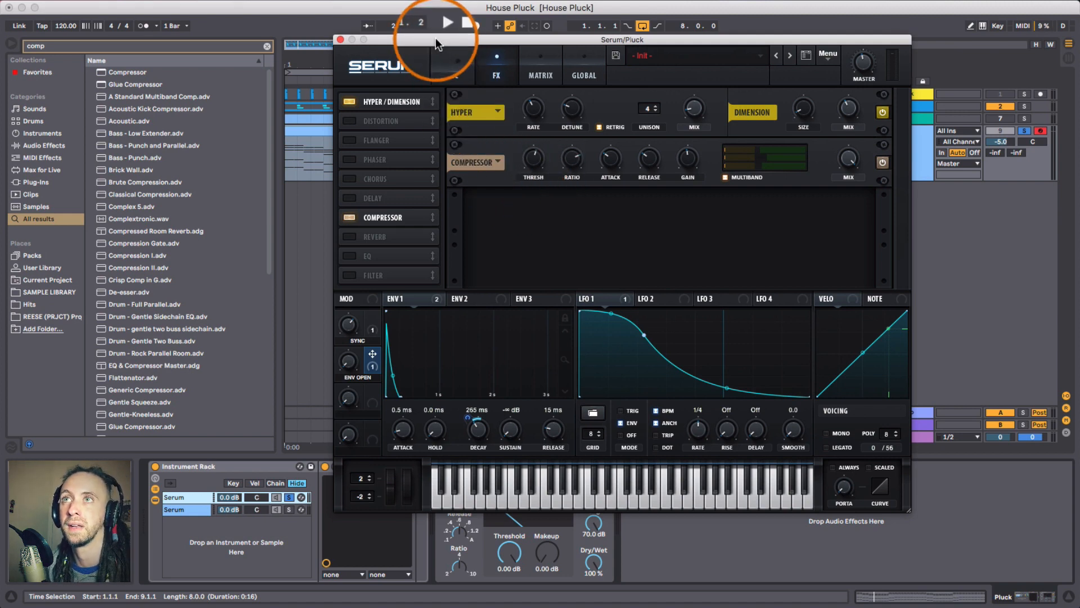
- Enable the Reverb effect in Plate mode and raise its low cut
{"action": "left_click", "coordinate": [345, 238]}
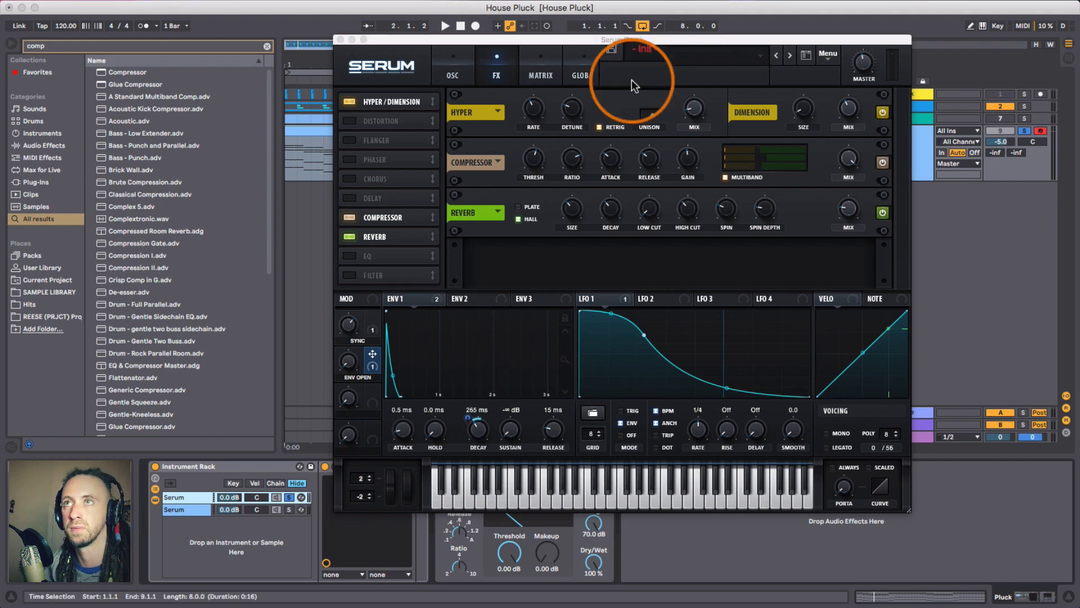
{"action": "left_click", "coordinate": [519, 206]}
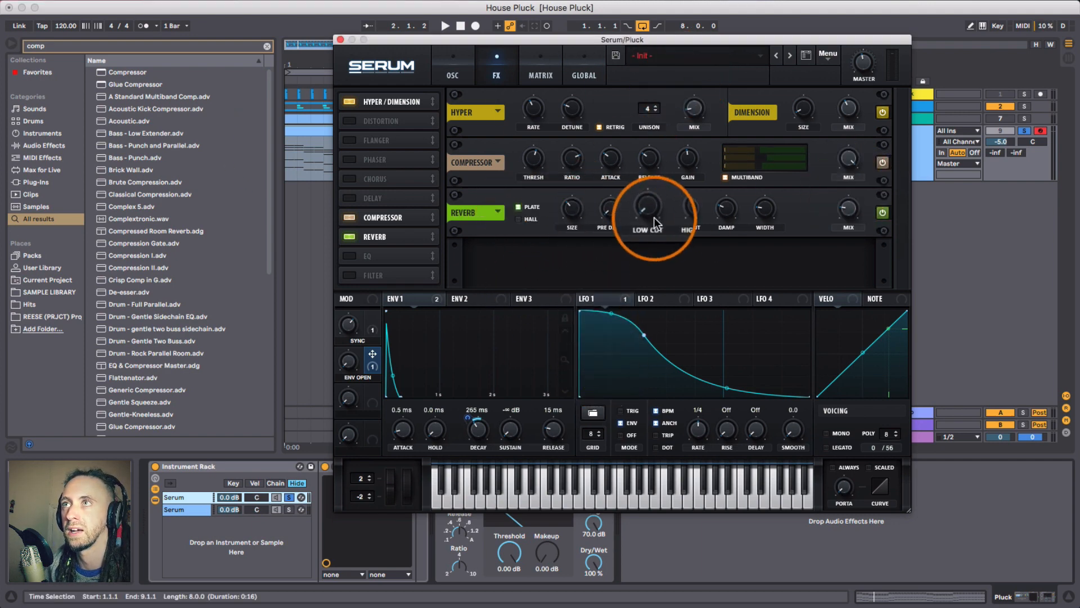
{"action": "left_click_drag", "start_coordinate": [654, 221], "coordinate": [642, 170]}
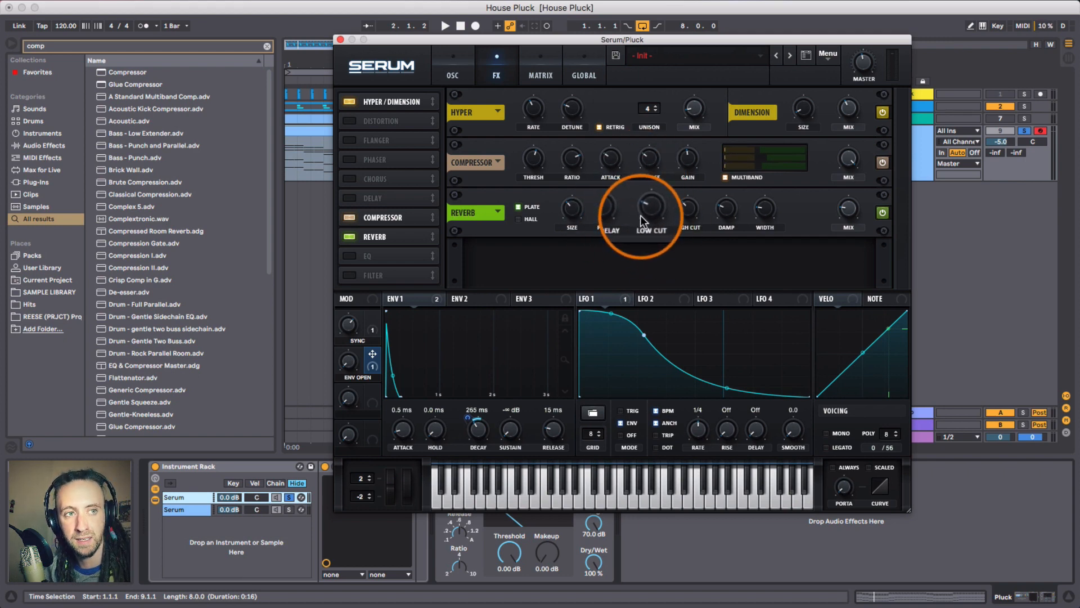
{"action": "left_click", "coordinate": [738, 180]}
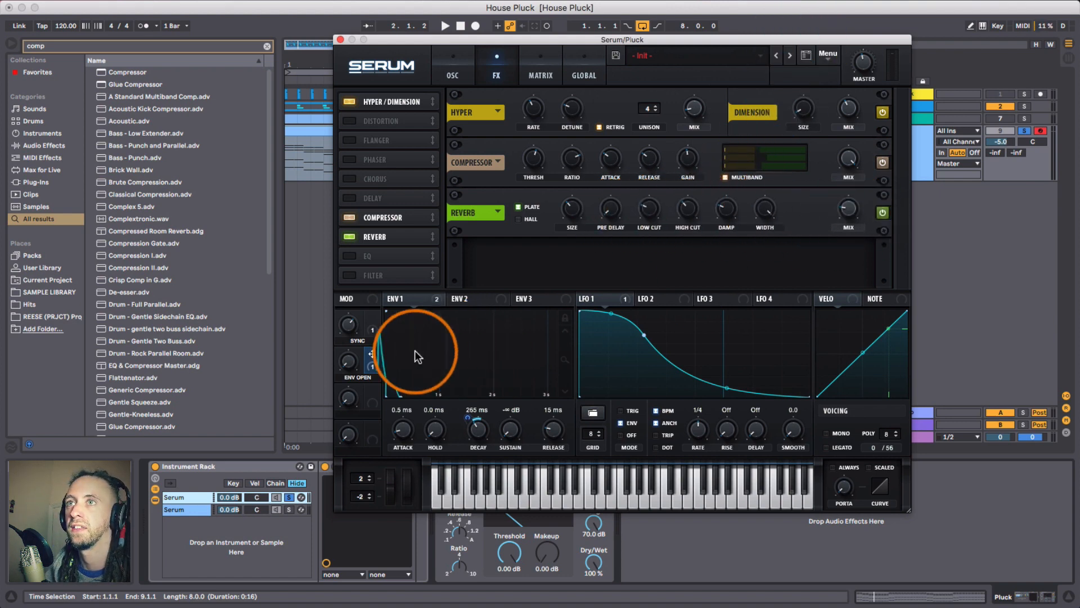
- Assign the ENV OPEN macro to the reverb's mix and sweep the macro during playback
{"action": "left_click_drag", "start_coordinate": [372, 355], "coordinate": [847, 209]}
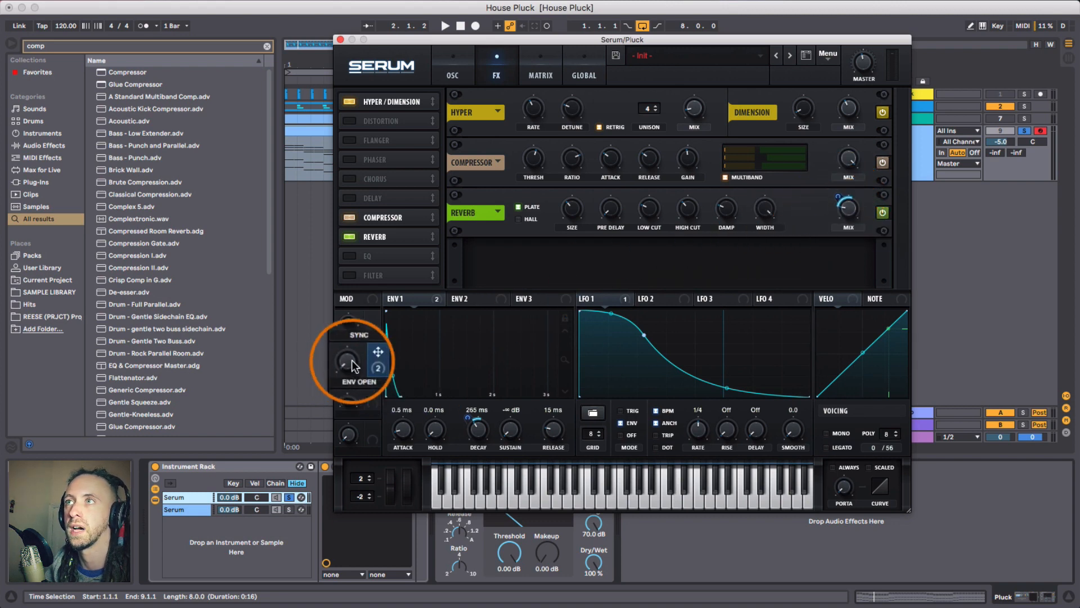
{"action": "key", "text": "space"}
{"action": "left_click_drag", "start_coordinate": [349, 361], "coordinate": [260, 367]}
{"action": "key", "text": "space"}
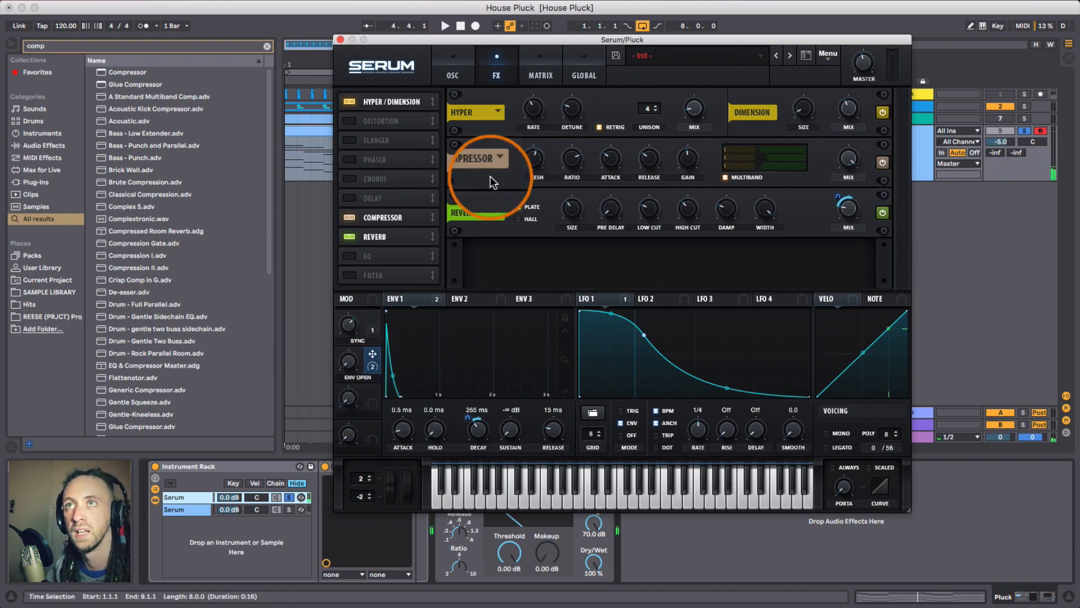
- Enable the Filter effect ahead of the compressor with the MG Low 24 type and adjust its cutoff
{"action": "left_click_drag", "start_coordinate": [400, 278], "coordinate": [386, 220]}
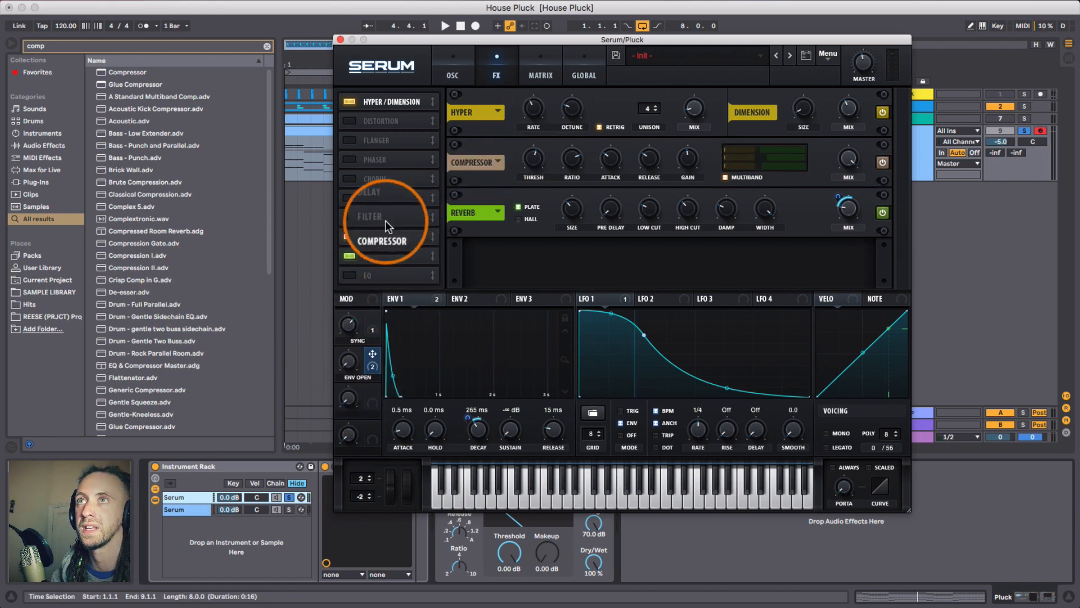
{"action": "left_click", "coordinate": [350, 217]}
{"action": "left_click", "coordinate": [561, 162]}
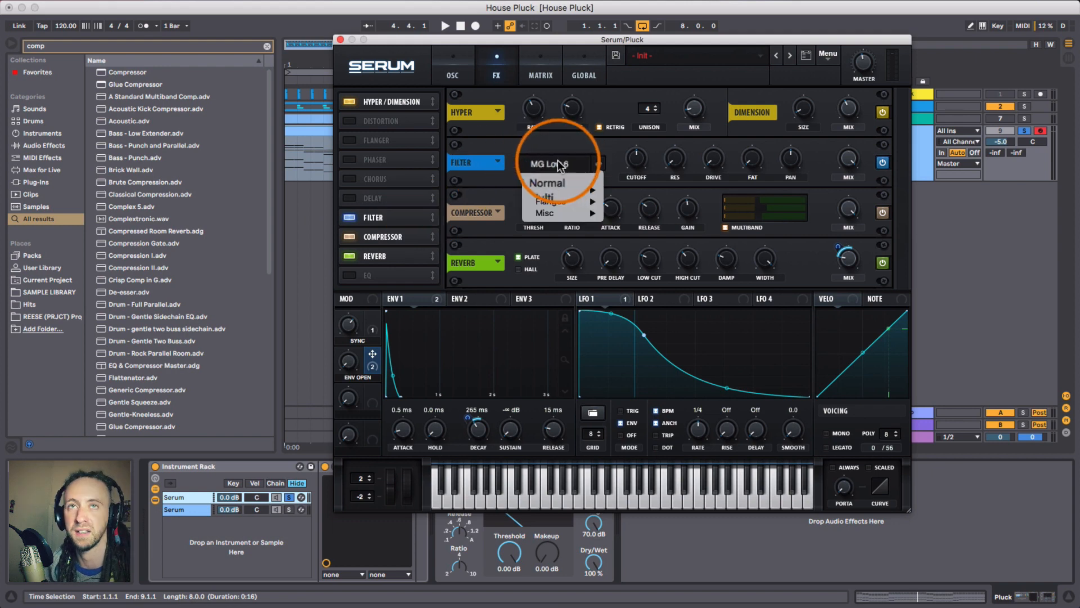
{"action": "mouse_move", "coordinate": [585, 183]}
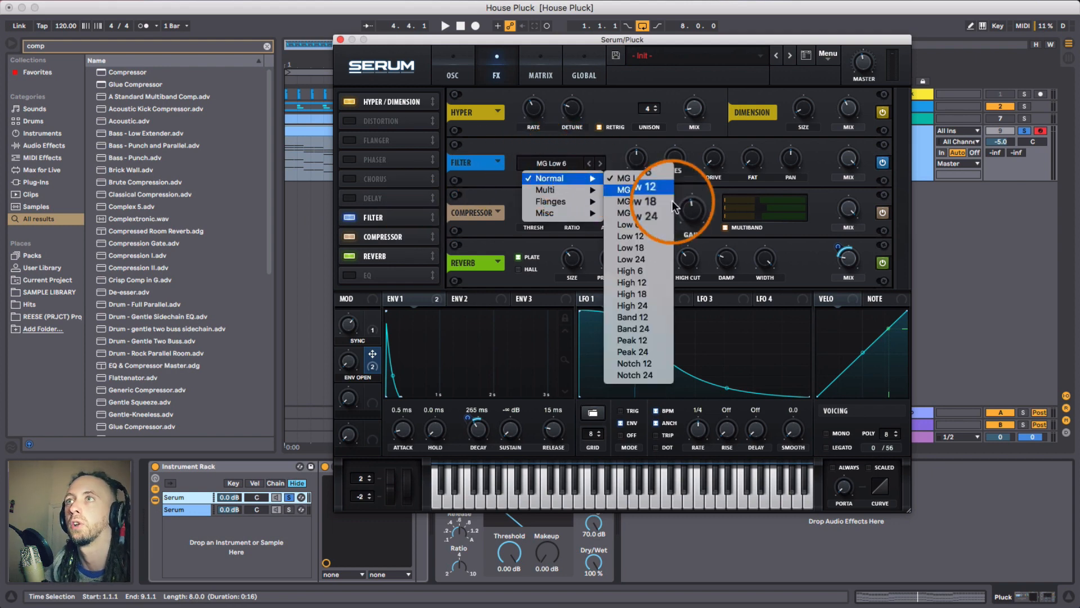
{"action": "left_click", "coordinate": [656, 213]}
{"action": "left_click_drag", "start_coordinate": [633, 172], "coordinate": [635, 156]}
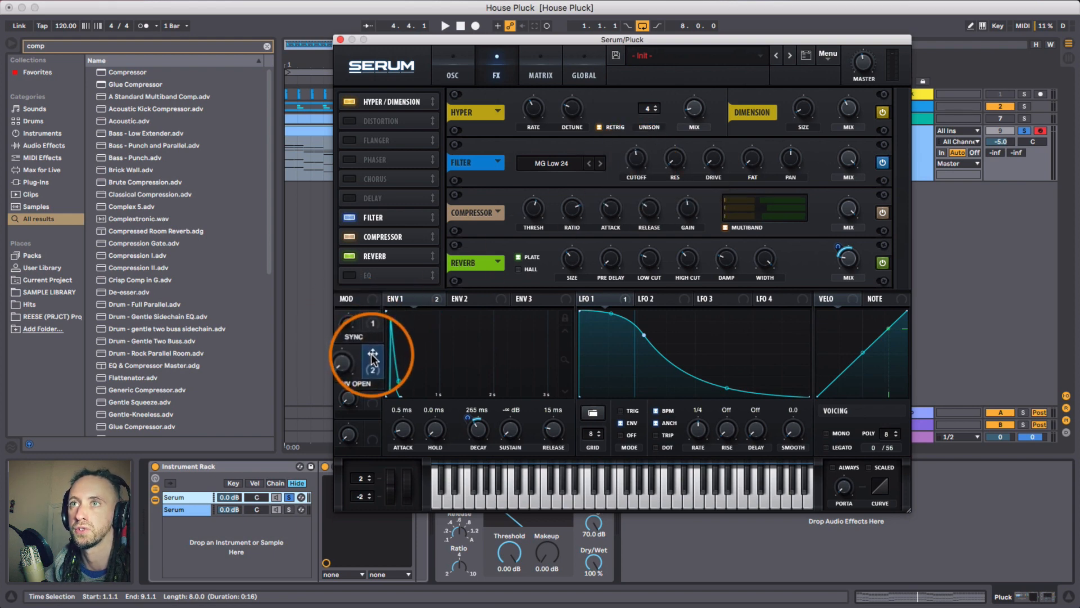
- Modulate the filter effect's cutoff with the ENV OPEN macro and LFO 1, and audition it while sweeping the SYNC macro
{"action": "mouse_move", "coordinate": [371, 353]}
{"action": "left_mouse_down"}
{"action": "mouse_move", "coordinate": [608, 213]}
{"action": "mouse_move", "coordinate": [638, 160]}
{"action": "left_mouse_up"}
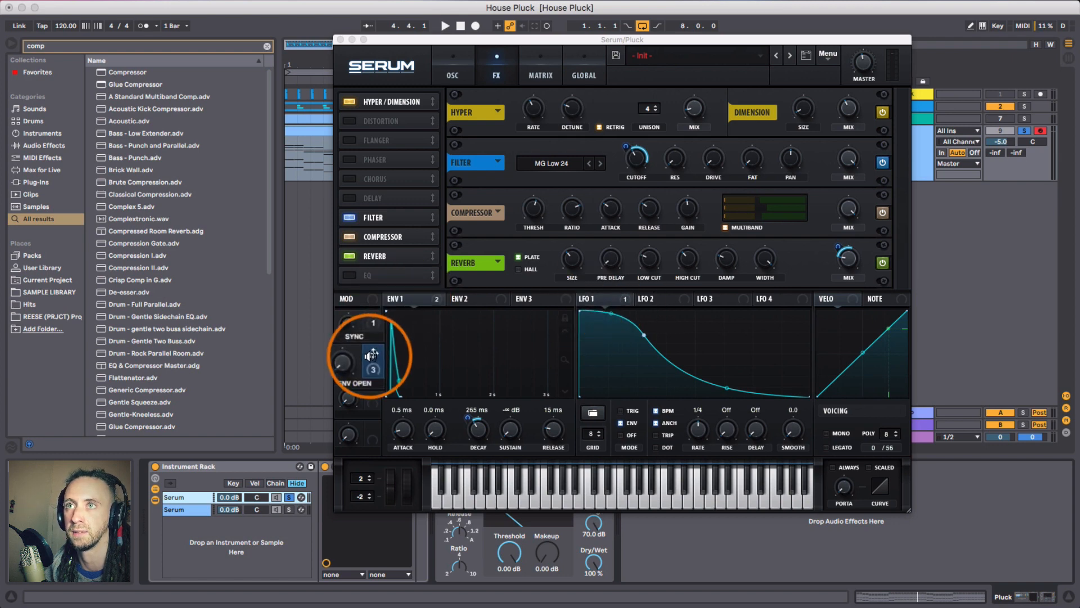
{"action": "left_click", "coordinate": [601, 295]}
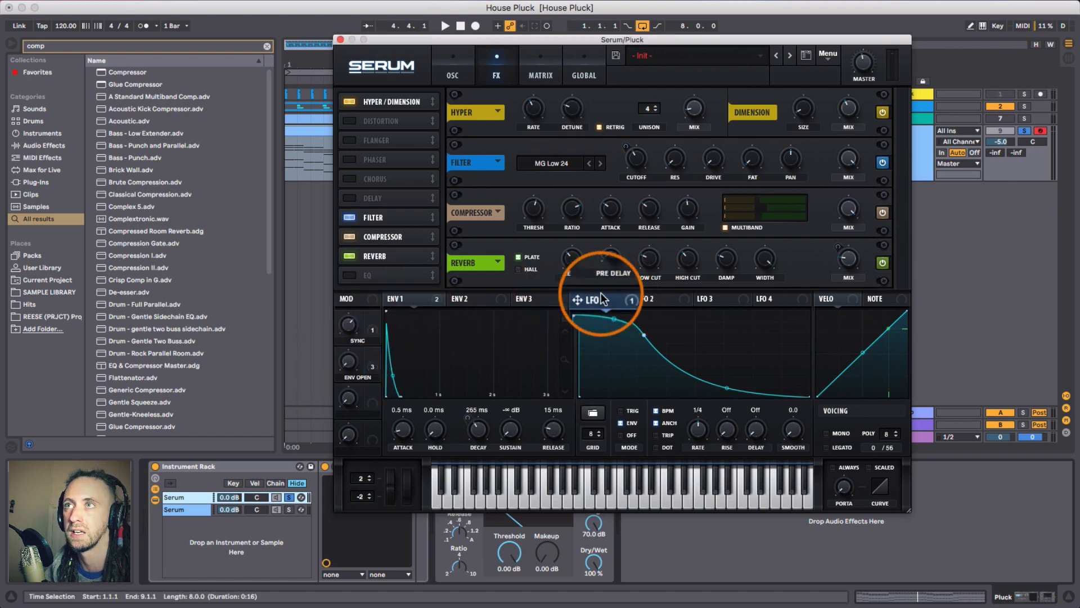
{"action": "left_click_drag", "start_coordinate": [601, 297], "coordinate": [636, 163]}
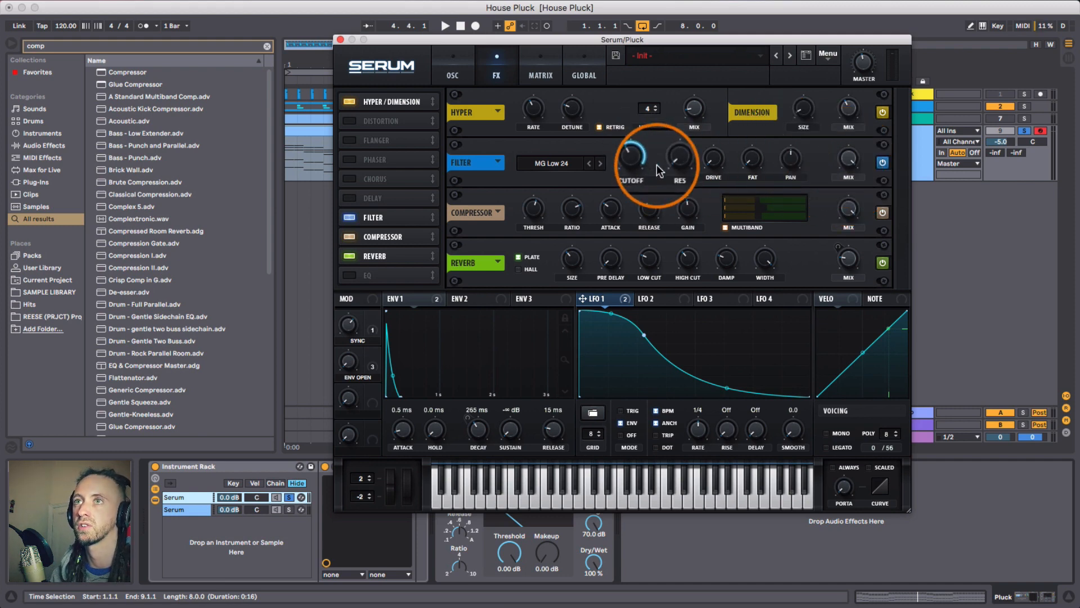
{"action": "key", "text": "space"}
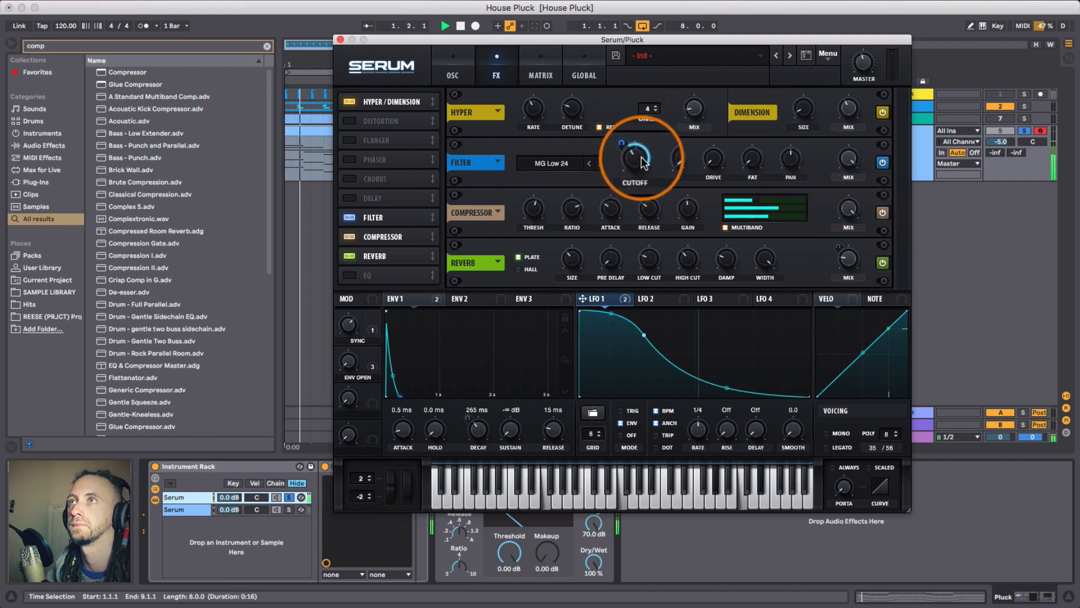
{"action": "left_click_drag", "start_coordinate": [349, 332], "coordinate": [367, 394]}
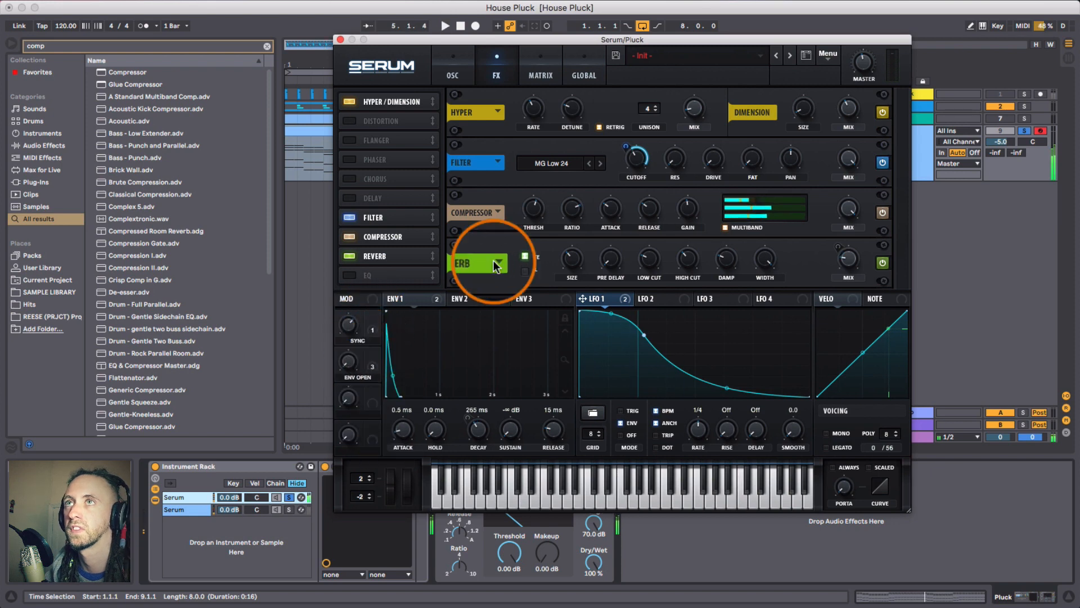
- Enable the Chorus effect, adjust its low-pass filter and lower its mix
{"action": "key", "text": "space"}
{"action": "left_click", "coordinate": [348, 180]}
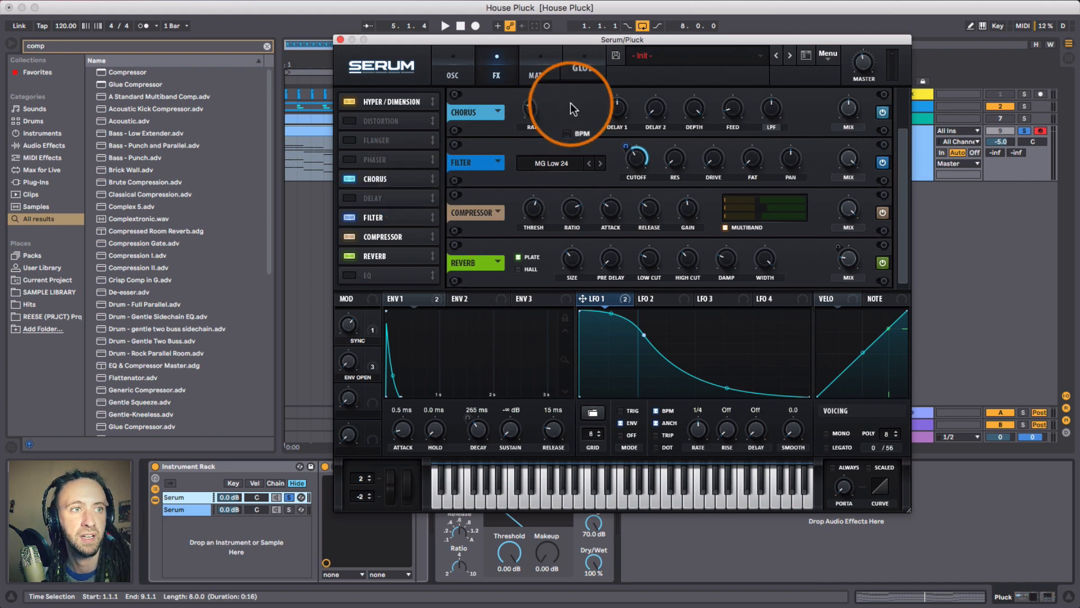
{"action": "key", "text": "space"}
{"action": "key", "text": "super+Tab"}
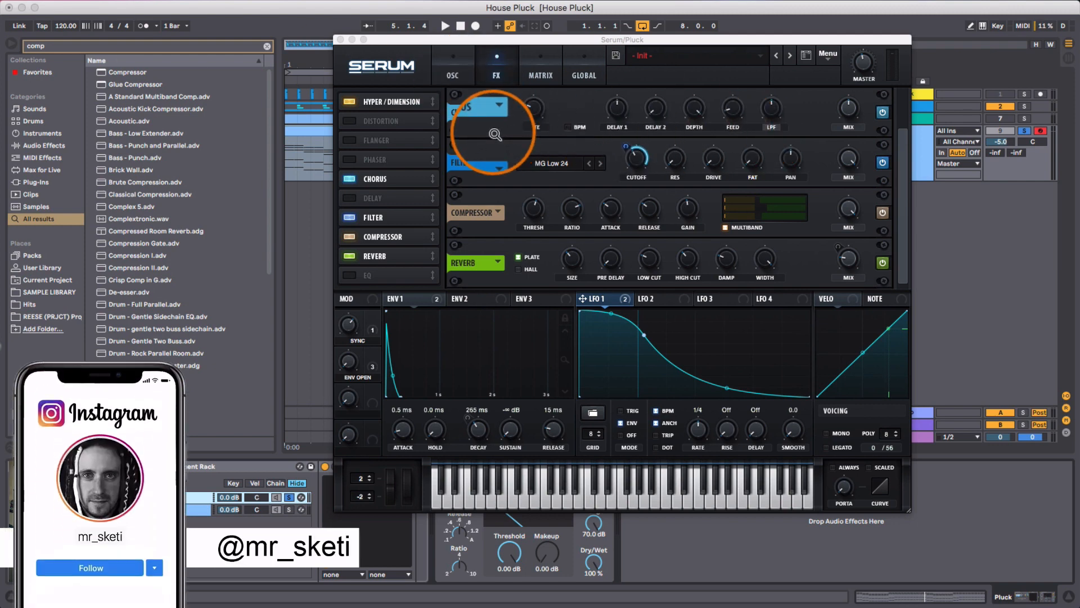
{"action": "left_click_drag", "start_coordinate": [771, 108], "coordinate": [771, 113]}
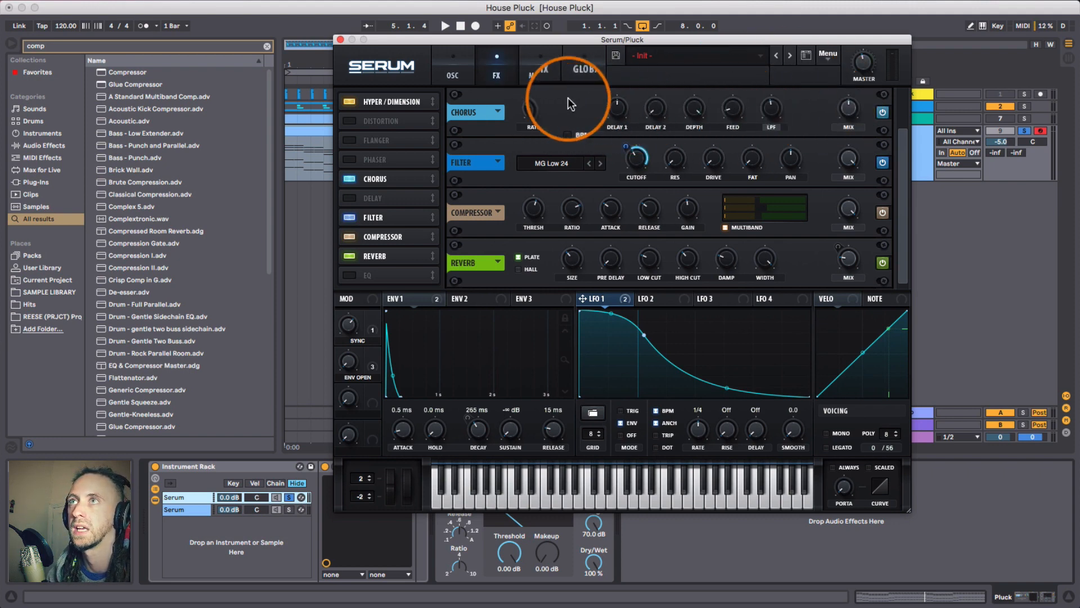
{"action": "left_click_drag", "start_coordinate": [854, 111], "coordinate": [851, 163]}
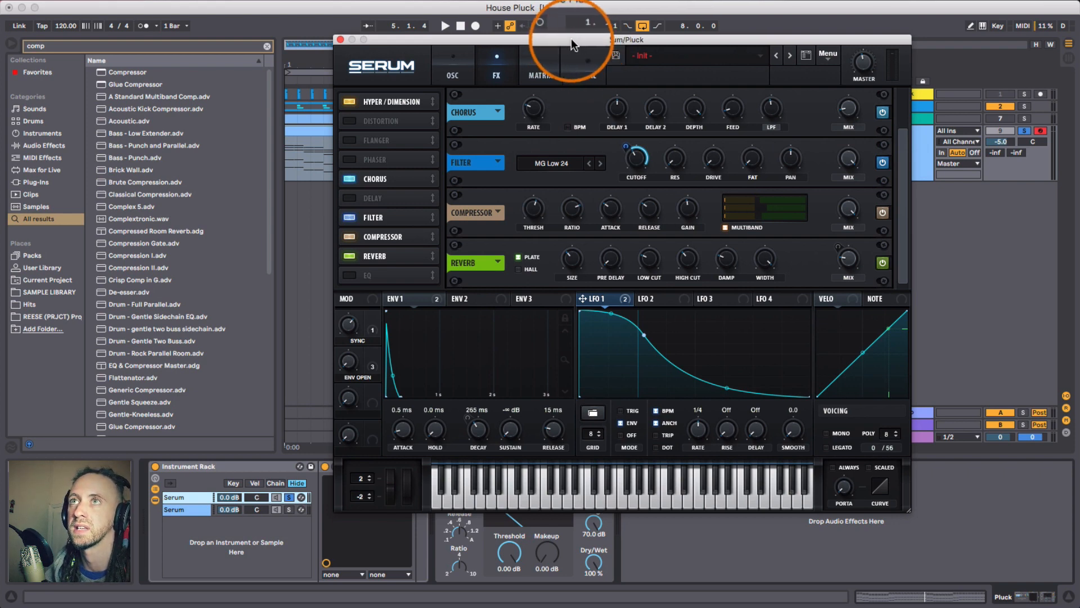
- Play the loop and compare the pluck with the Chorus effect bypassed and engaged
{"action": "key", "text": "space"}
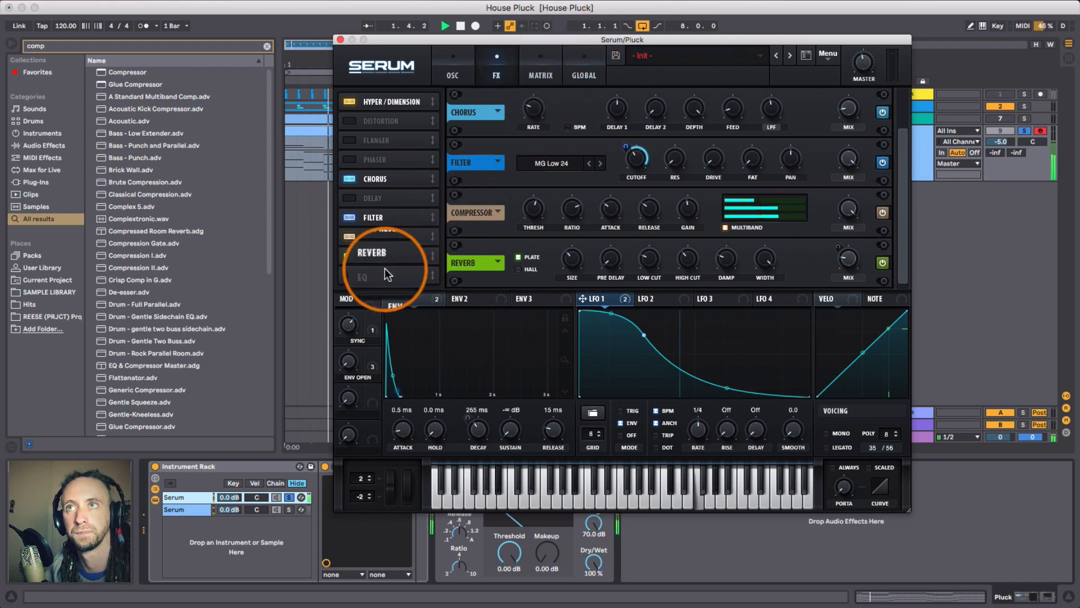
{"action": "left_click_drag", "start_coordinate": [387, 275], "coordinate": [387, 269]}
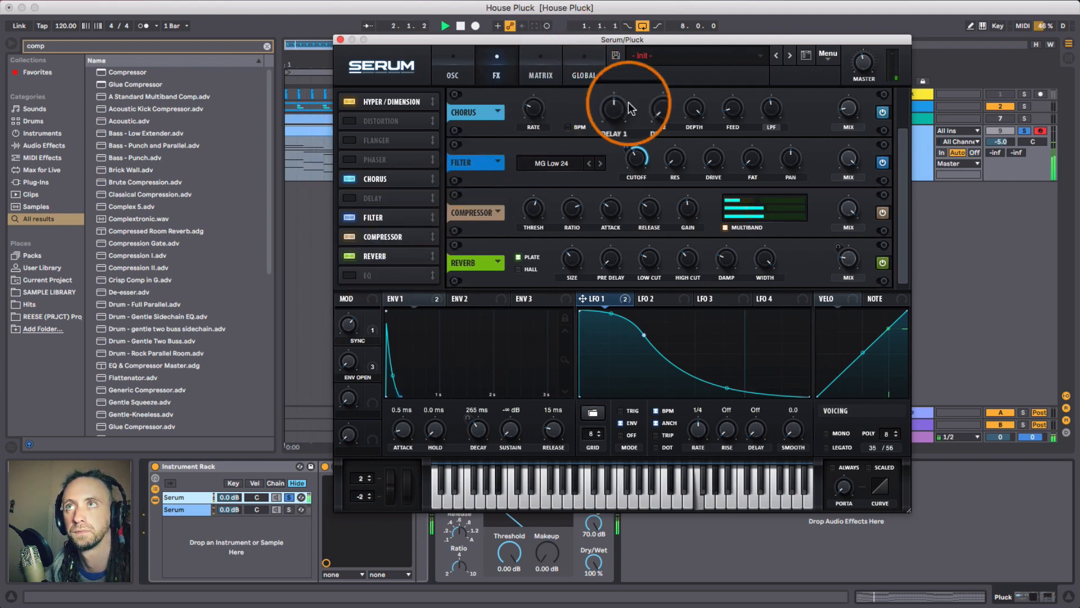
{"action": "left_click", "coordinate": [883, 114]}
{"action": "key", "text": "space"}
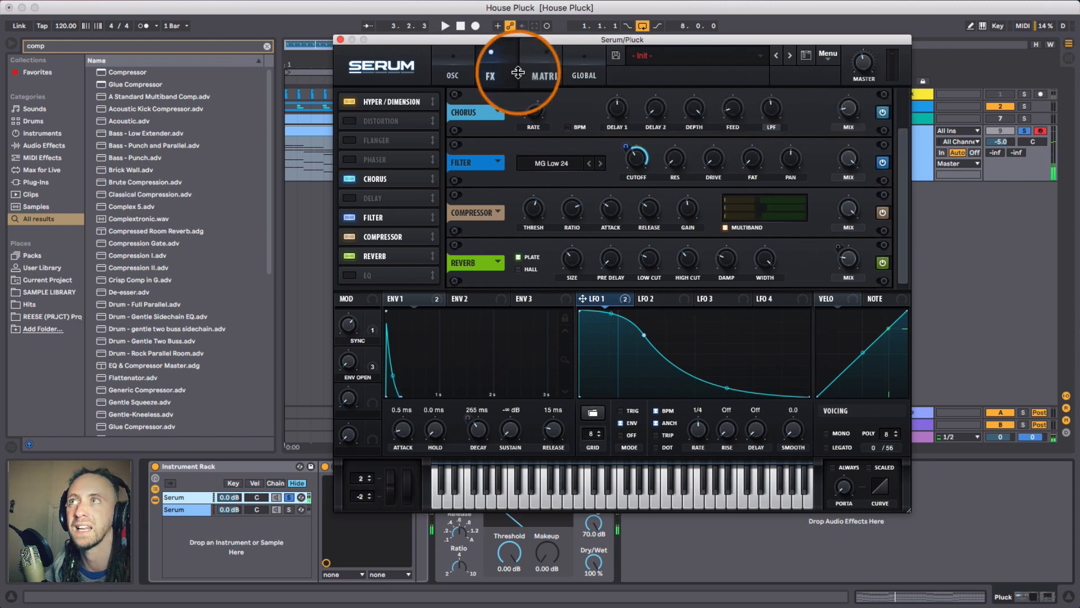
- Enable the EQ between Chorus and Filter with a high-pass low band and a boosted peak on the high band, then audition it
{"action": "left_click_drag", "start_coordinate": [383, 178], "coordinate": [386, 218]}
{"action": "left_click", "coordinate": [631, 125]}
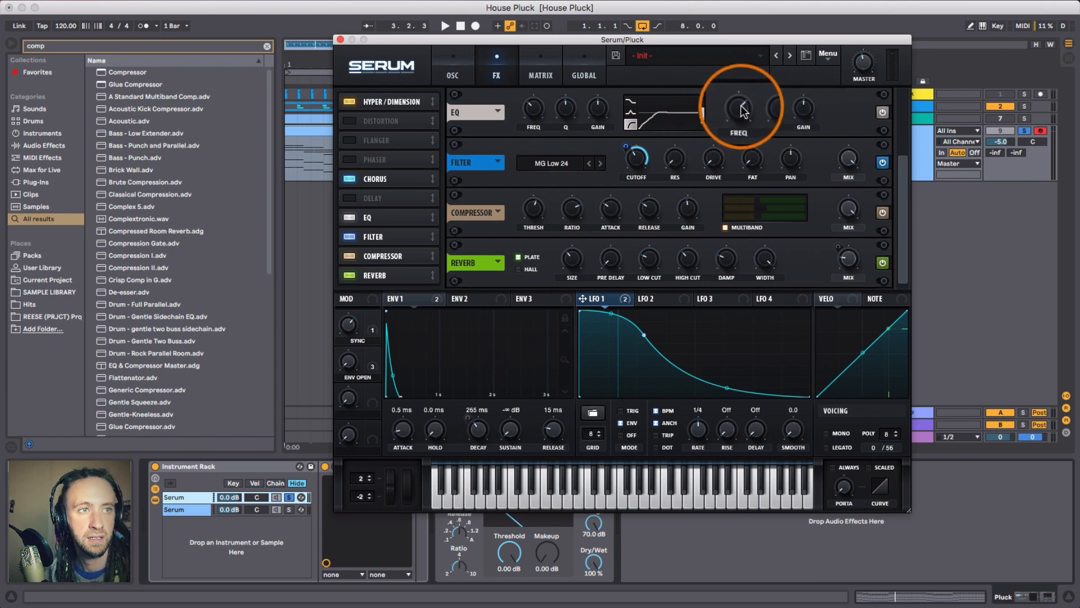
{"action": "left_click_drag", "start_coordinate": [744, 111], "coordinate": [745, 97]}
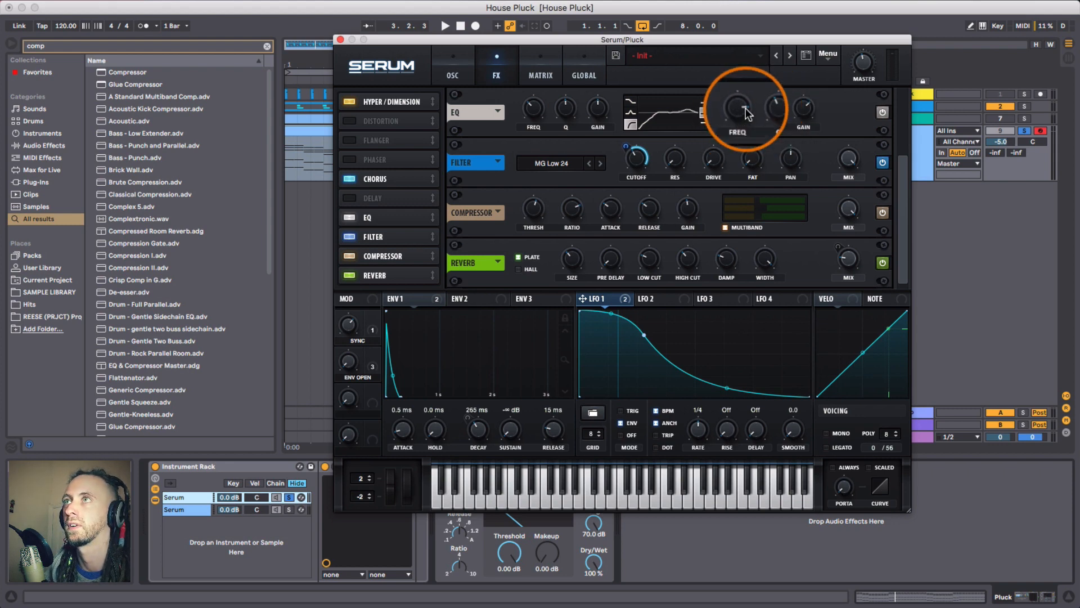
{"action": "key", "text": "space"}
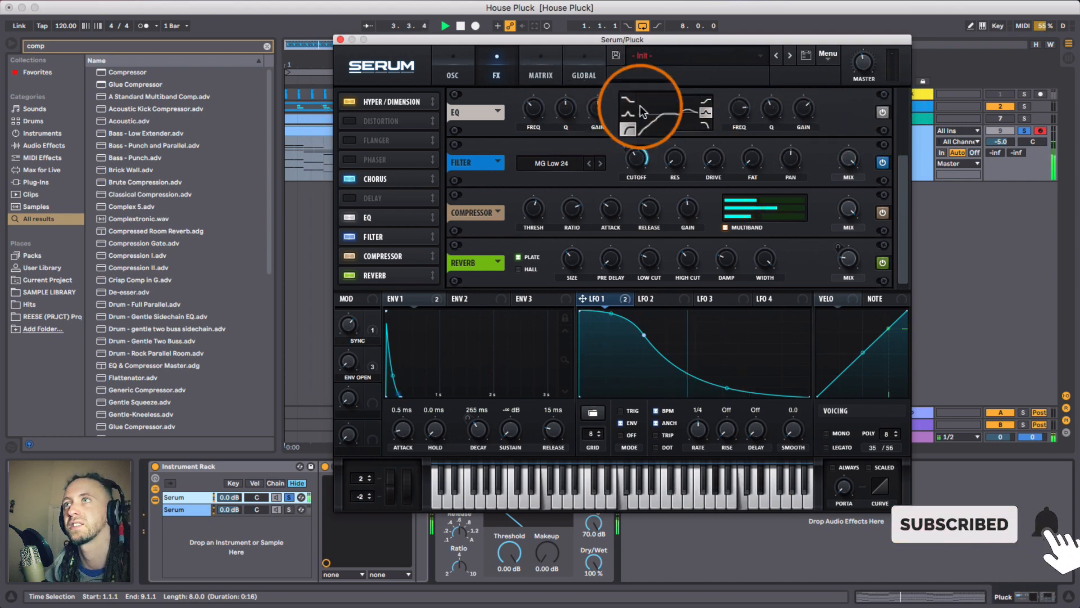
{"action": "key", "text": "space"}
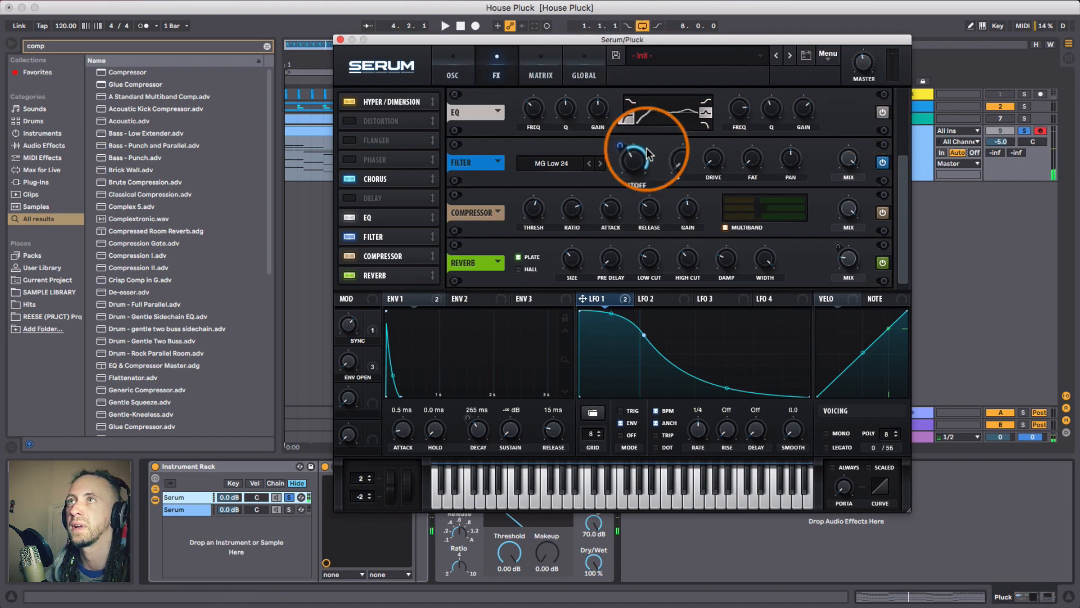
- Move the Delay between Compressor and Reverb, enable it, and set its filter to 4188 with a 1.5 width
{"action": "mouse_move", "coordinate": [535, 107]}
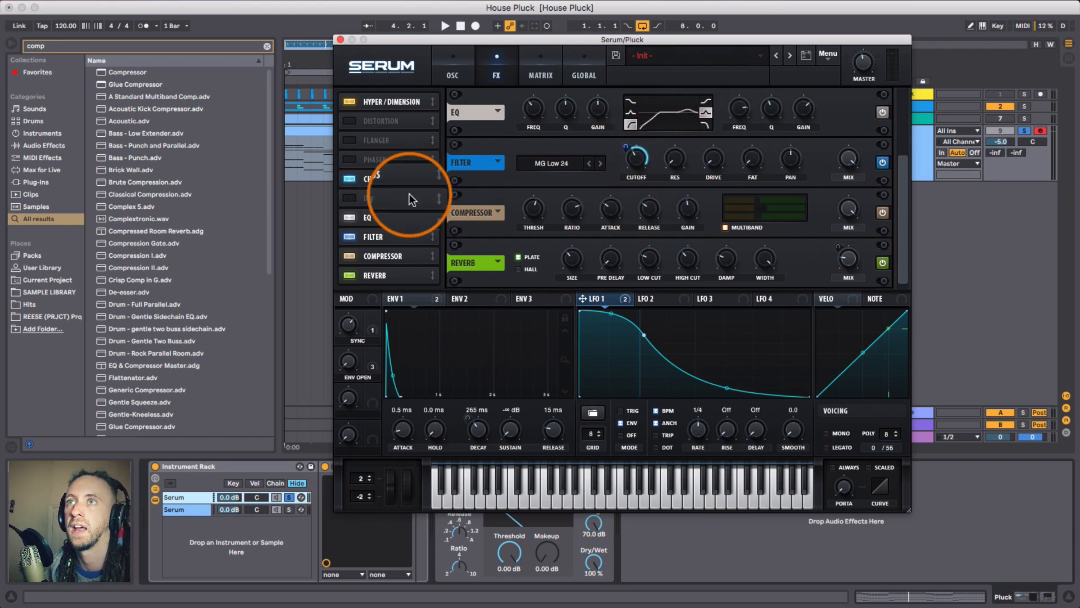
{"action": "left_click_drag", "start_coordinate": [410, 194], "coordinate": [399, 252]}
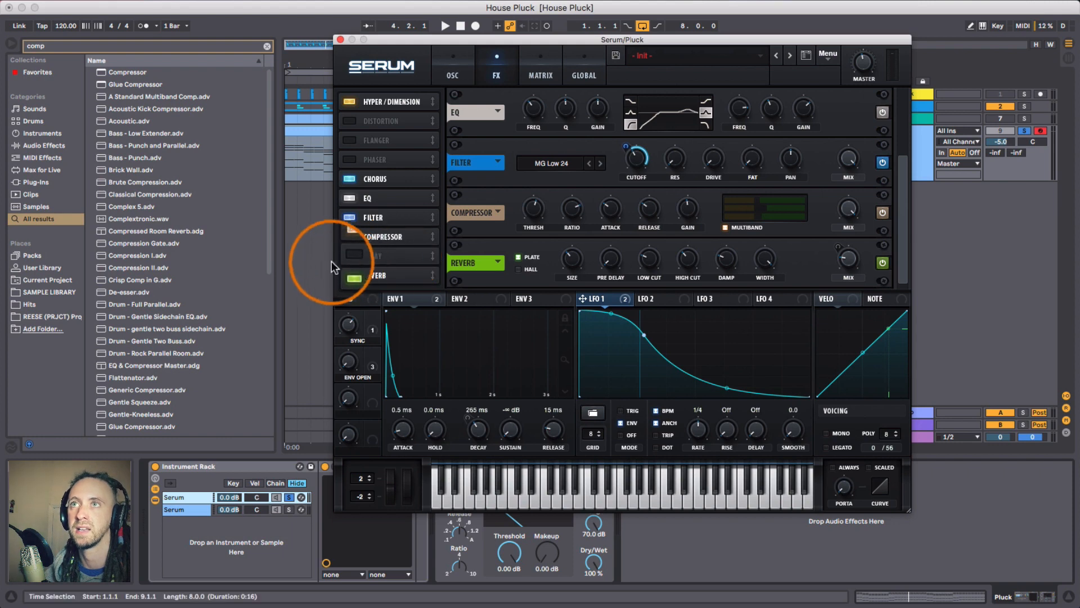
{"action": "left_click", "coordinate": [347, 257]}
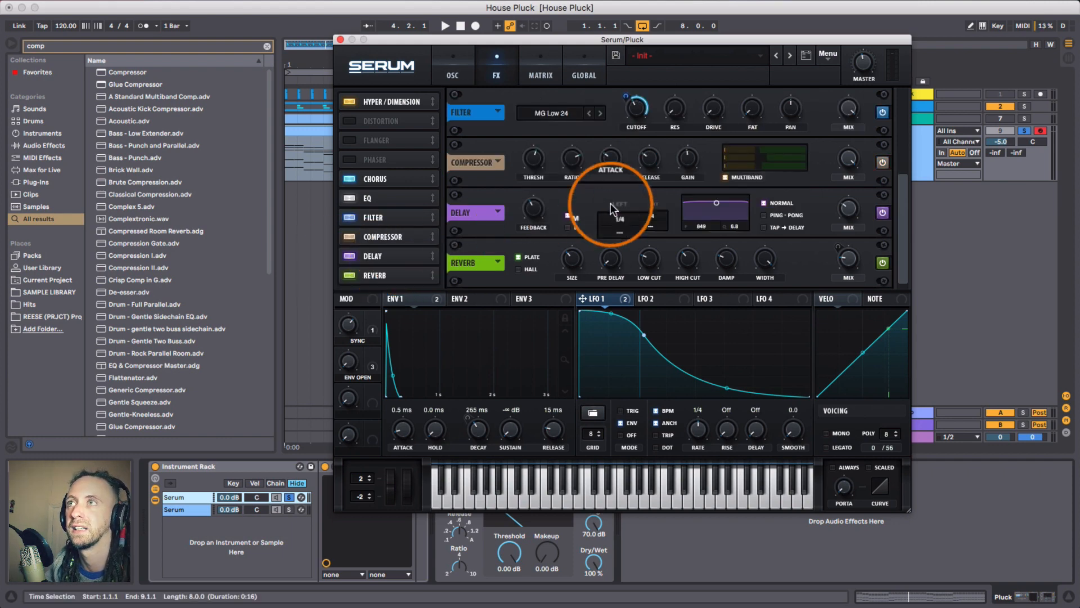
{"action": "left_click_drag", "start_coordinate": [733, 212], "coordinate": [734, 218]}
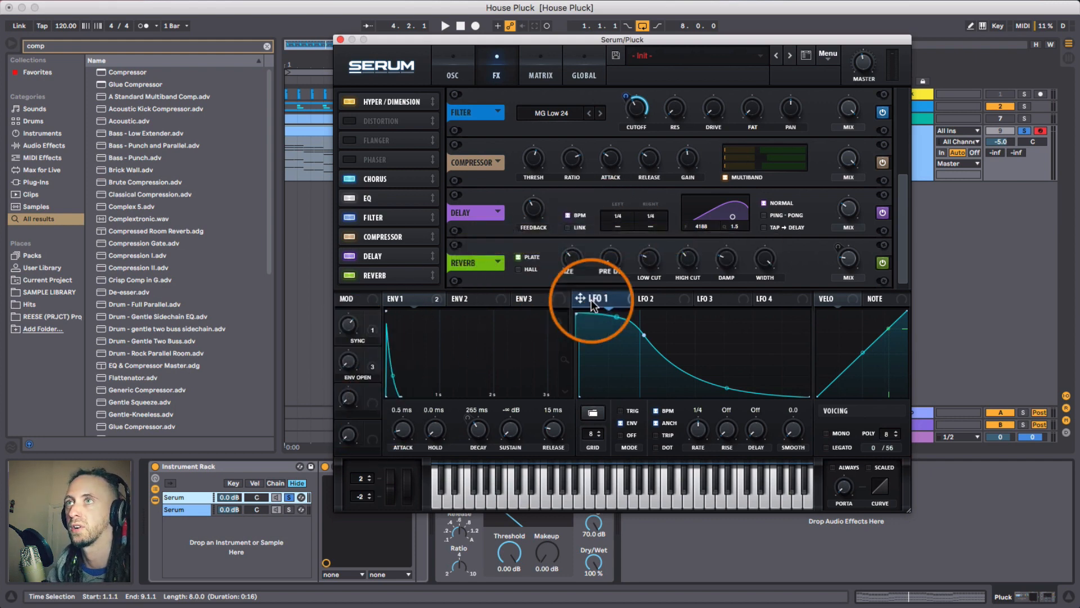
- Set the delay's left time to 1/8 in Ping-Pong mode and assign the third macro, named DELAY MIX, to its mix
{"action": "left_click_drag", "start_coordinate": [591, 299], "coordinate": [621, 225]}
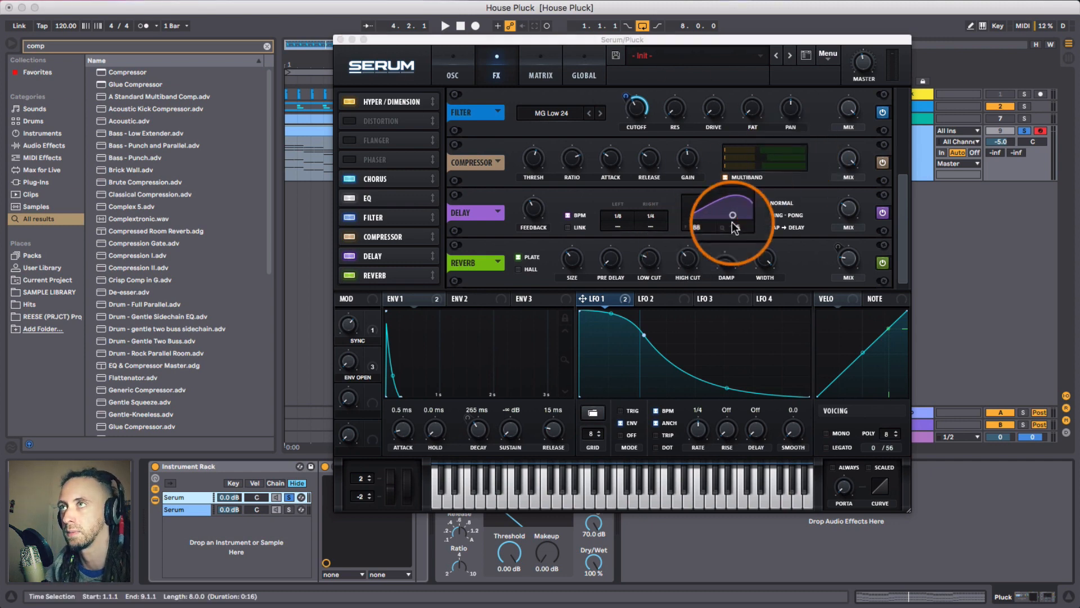
{"action": "left_click", "coordinate": [763, 215]}
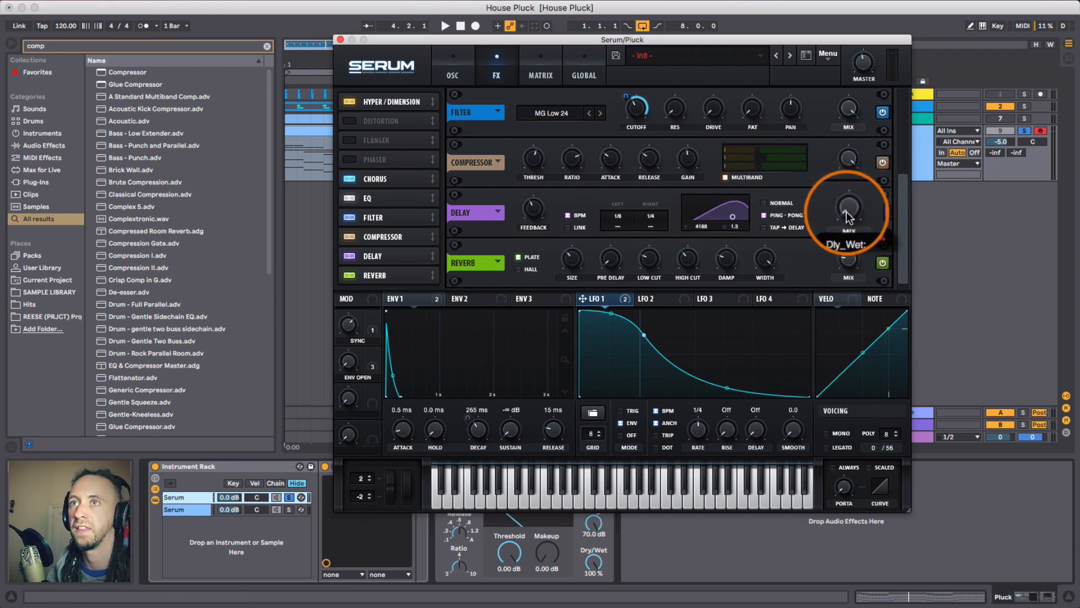
{"action": "left_click_drag", "start_coordinate": [373, 391], "coordinate": [841, 231]}
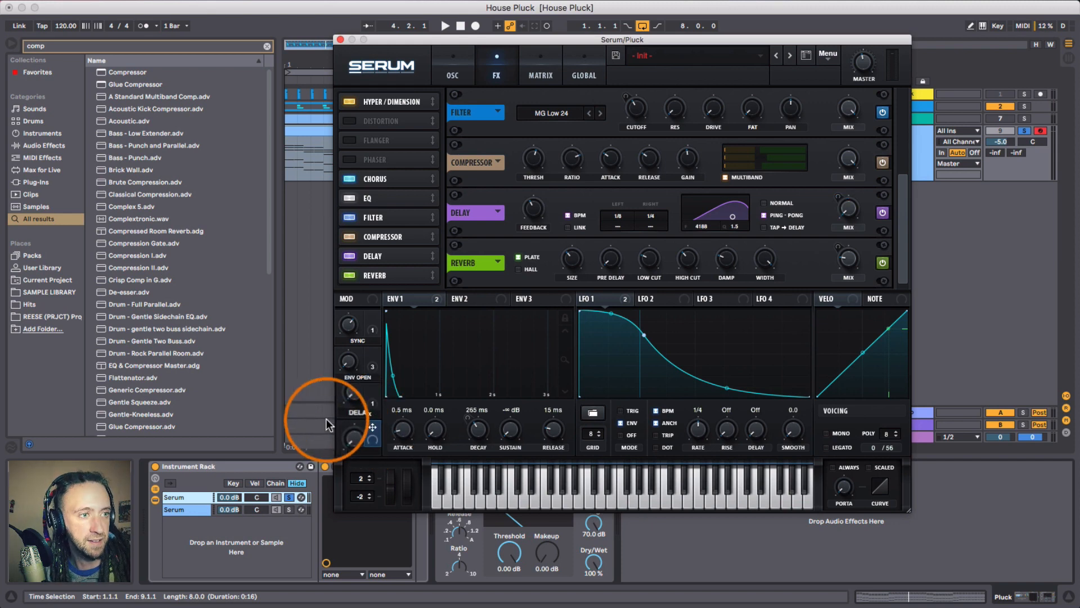
- Assign the fourth macro to oscillator A's unison detune and name it DETUNE
{"action": "left_click", "coordinate": [456, 72]}
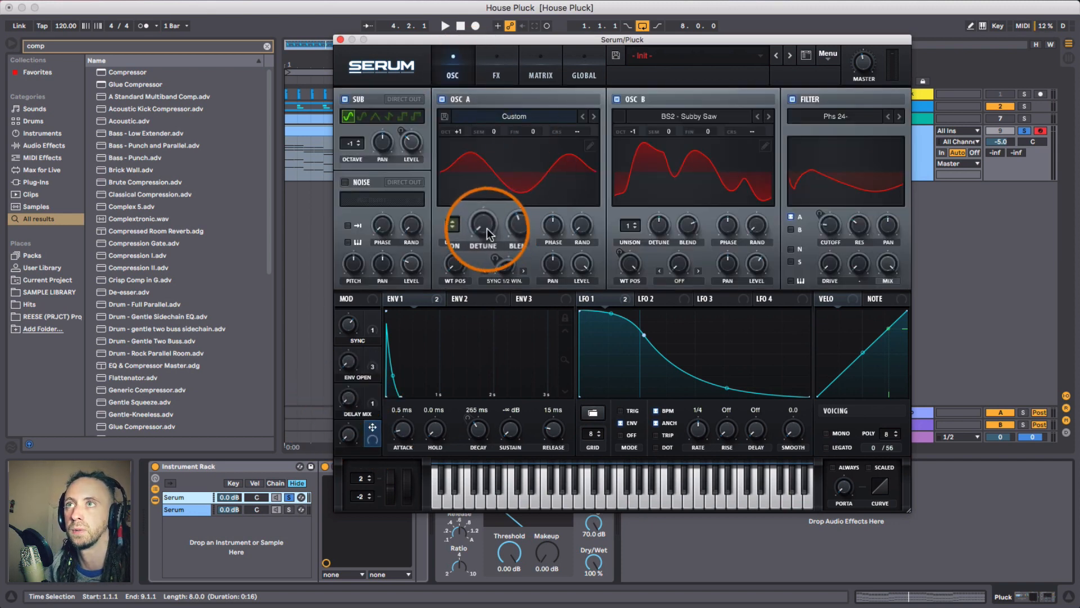
{"action": "left_click_drag", "start_coordinate": [373, 428], "coordinate": [483, 225]}
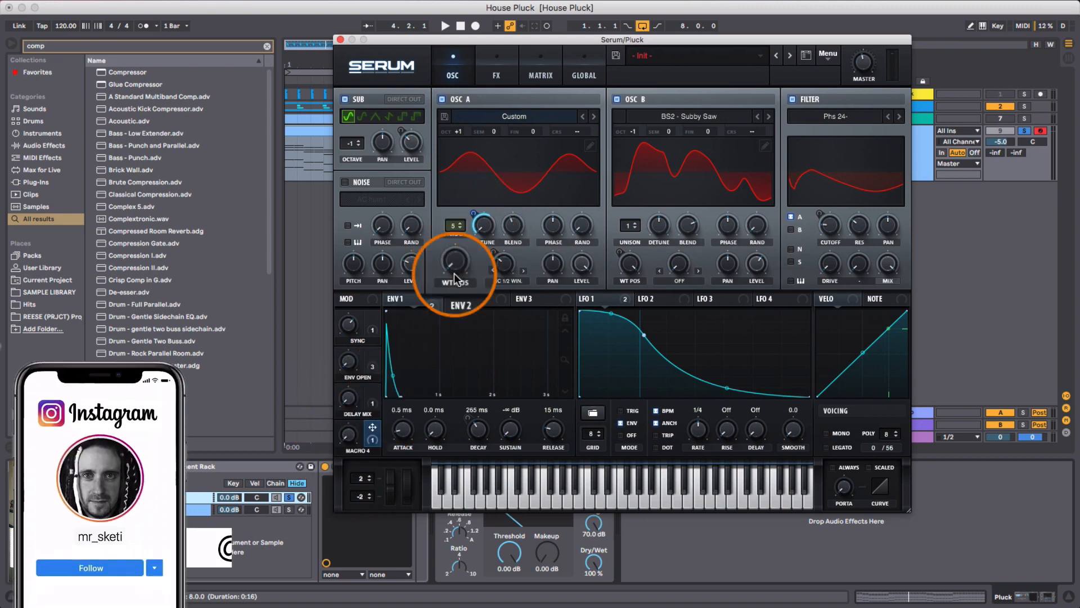
{"action": "double_click", "coordinate": [358, 450]}
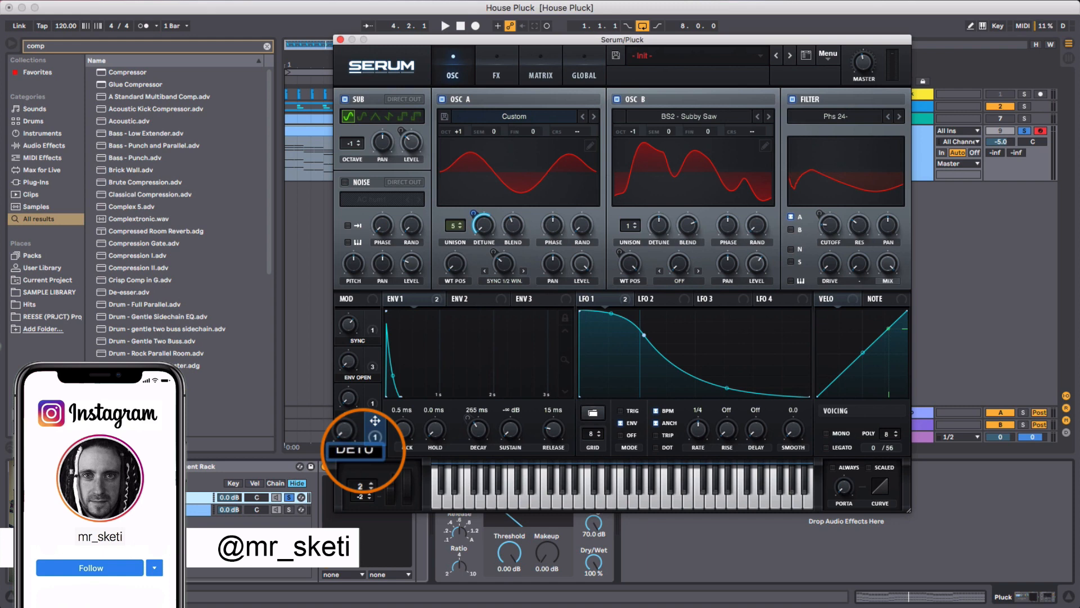
{"action": "key", "text": "Return"}
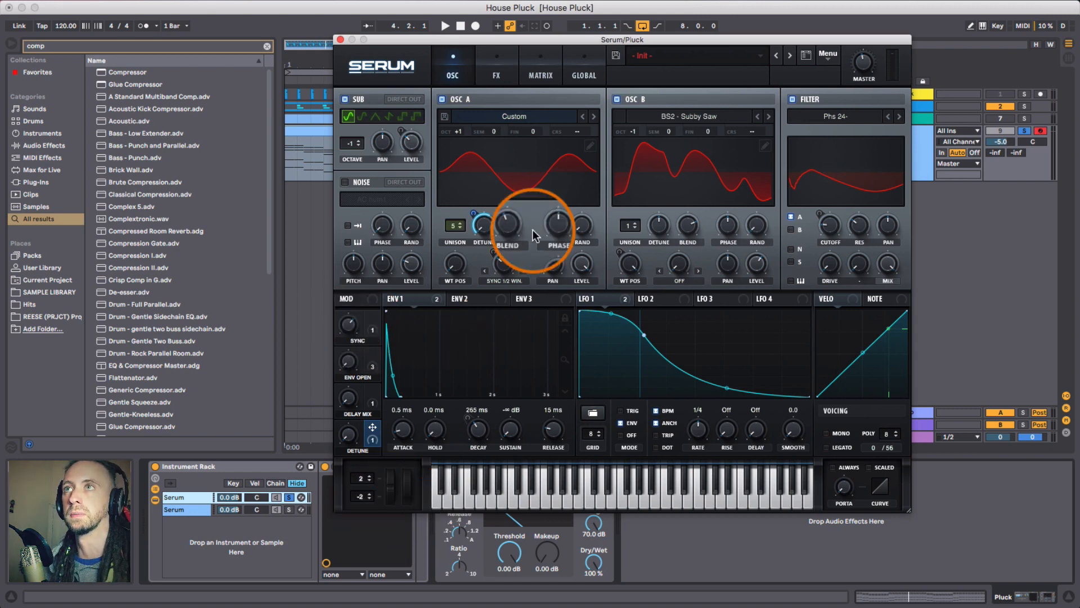
- Play the loop while sweeping the SYNC, ENV OPEN, DELAY MIX and DETUNE macros to audition the pluck
{"action": "left_click_drag", "start_coordinate": [696, 43], "coordinate": [649, 38]}
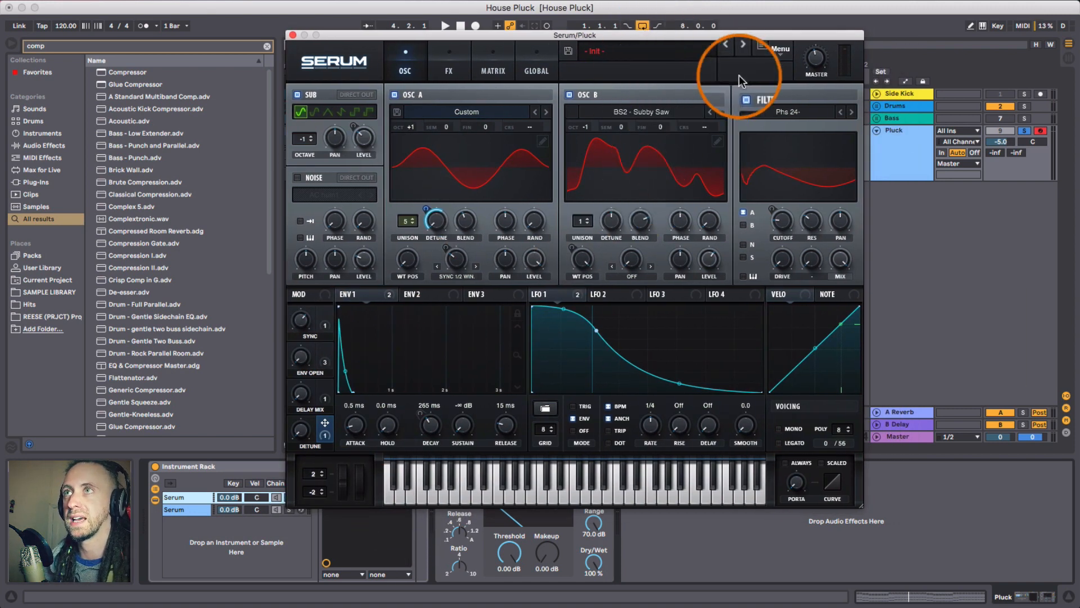
{"action": "key", "text": "space"}
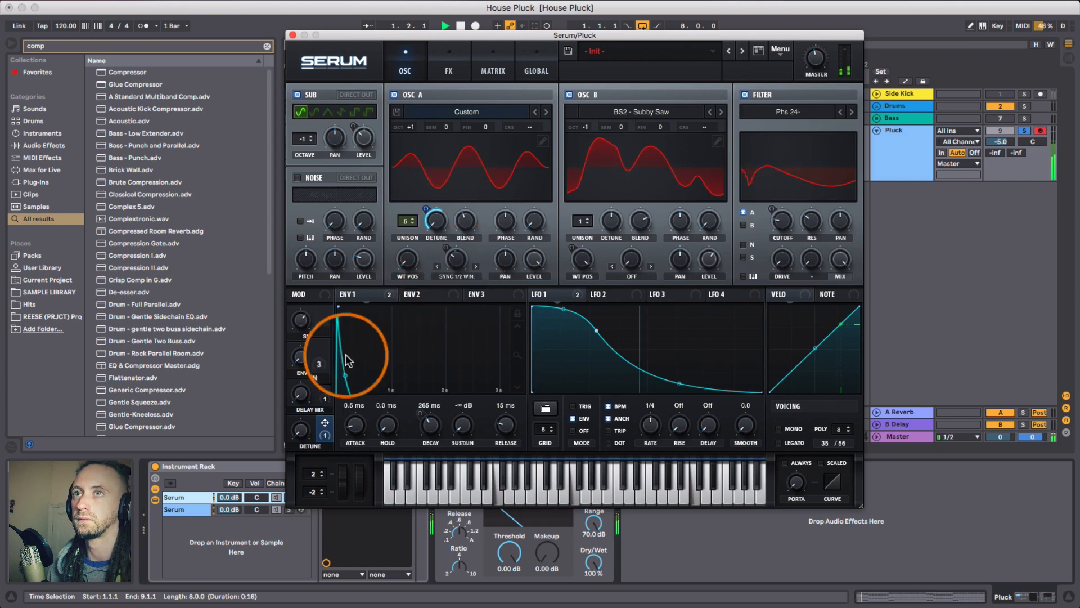
{"action": "left_click_drag", "start_coordinate": [306, 378], "coordinate": [306, 288]}
{"action": "left_click_drag", "start_coordinate": [301, 397], "coordinate": [302, 303]}
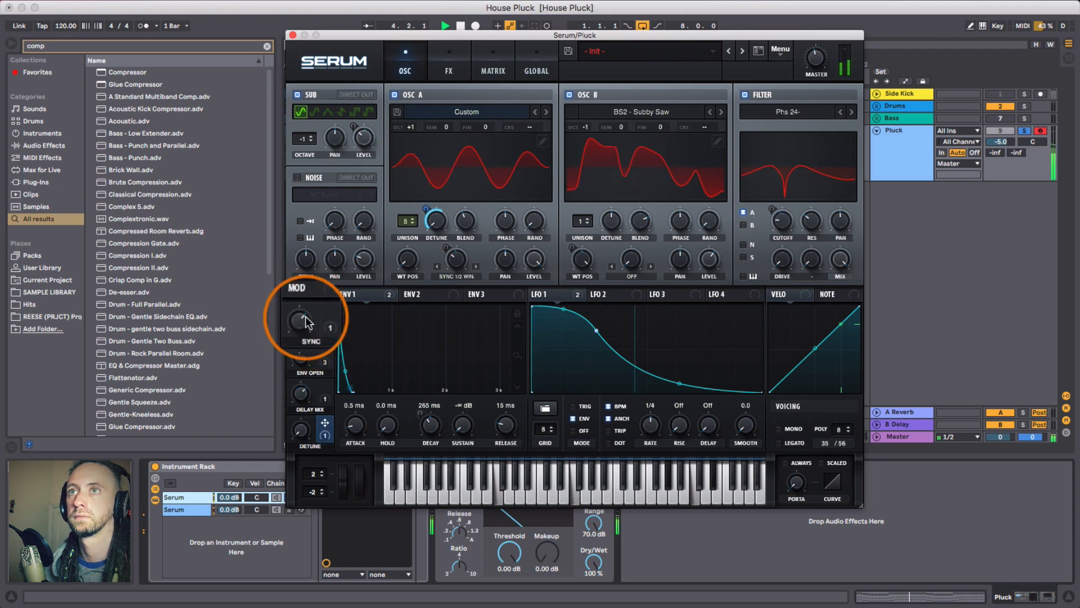
{"action": "left_click_drag", "start_coordinate": [303, 354], "coordinate": [301, 453]}
{"action": "left_click_drag", "start_coordinate": [303, 397], "coordinate": [312, 331]}
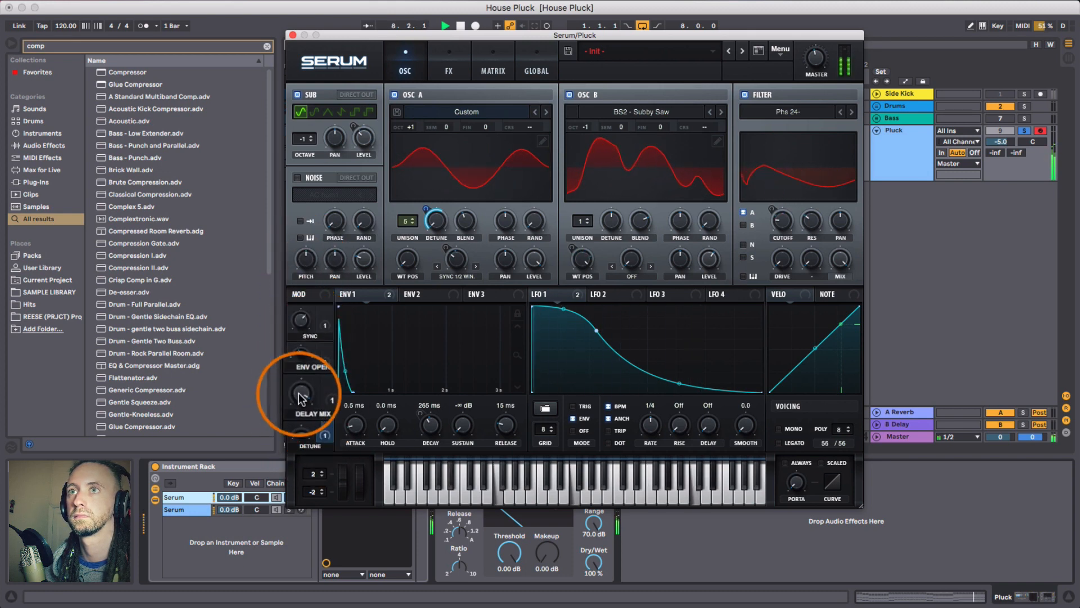
{"action": "left_click_drag", "start_coordinate": [303, 390], "coordinate": [329, 581]}
{"action": "left_click_drag", "start_coordinate": [303, 433], "coordinate": [307, 411]}
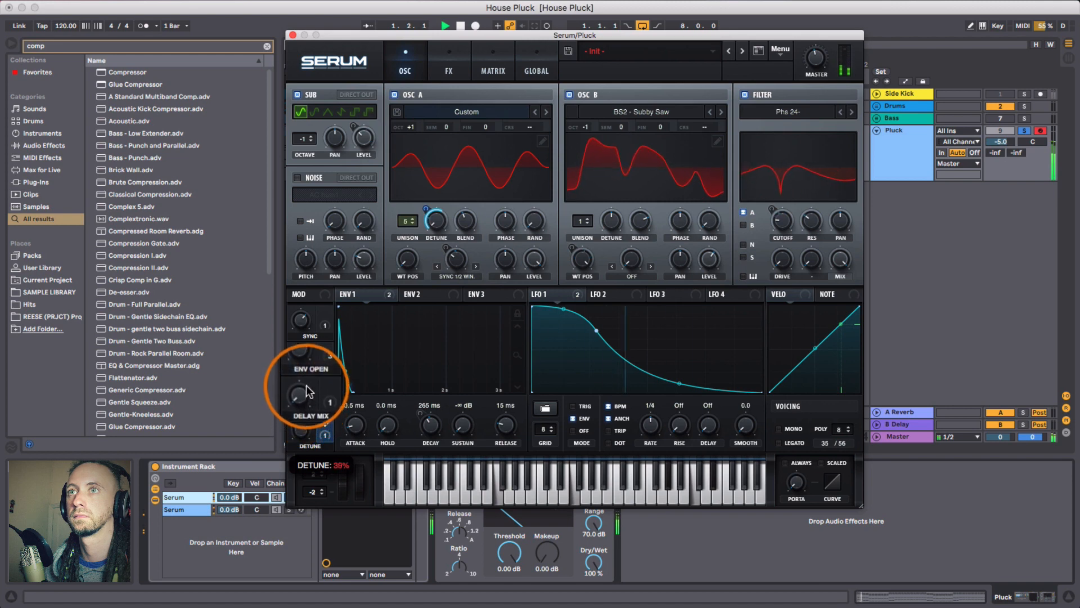
{"action": "left_click_drag", "start_coordinate": [307, 359], "coordinate": [289, 277]}
{"action": "left_click_drag", "start_coordinate": [303, 432], "coordinate": [327, 464]}
{"action": "left_click_drag", "start_coordinate": [302, 358], "coordinate": [304, 548]}
{"action": "key", "text": "space"}
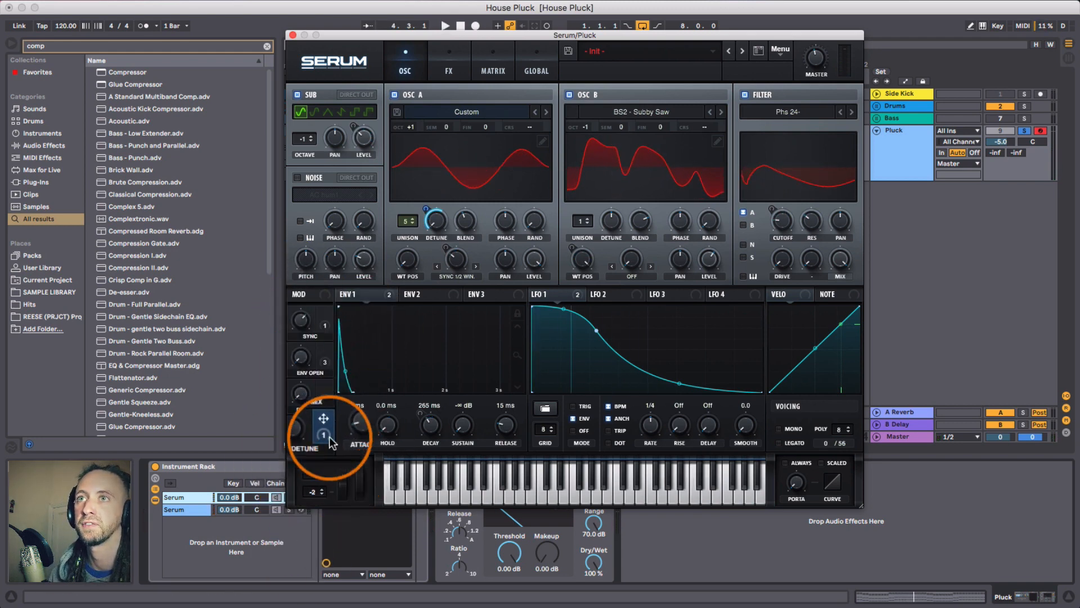
- Close the synth window, play the loop in the arrangement and turn off solo on the Bass track
{"action": "left_click", "coordinate": [292, 36]}
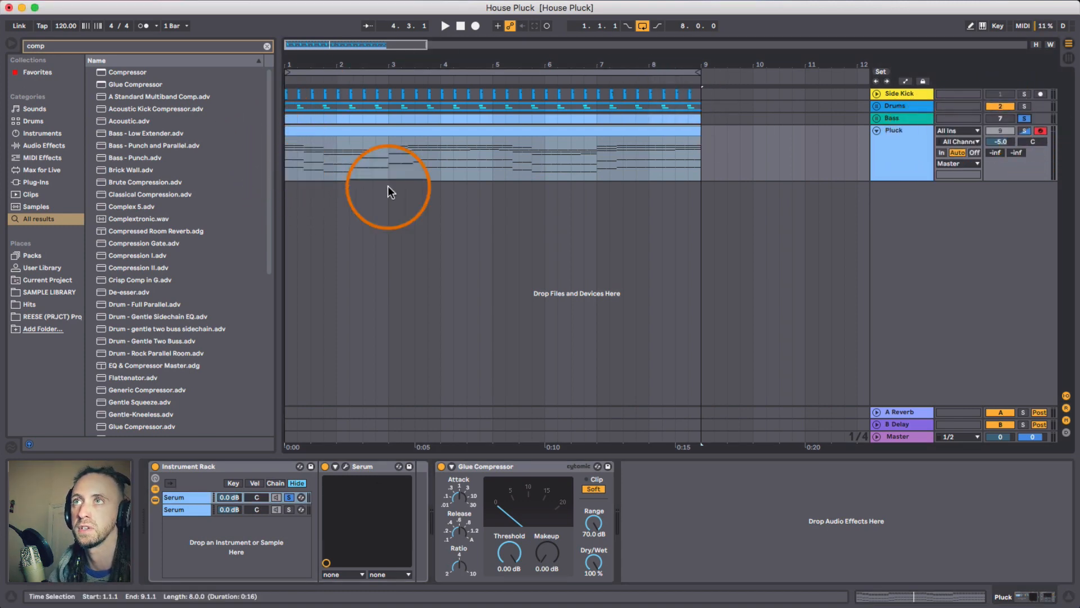
{"action": "key", "text": "space"}
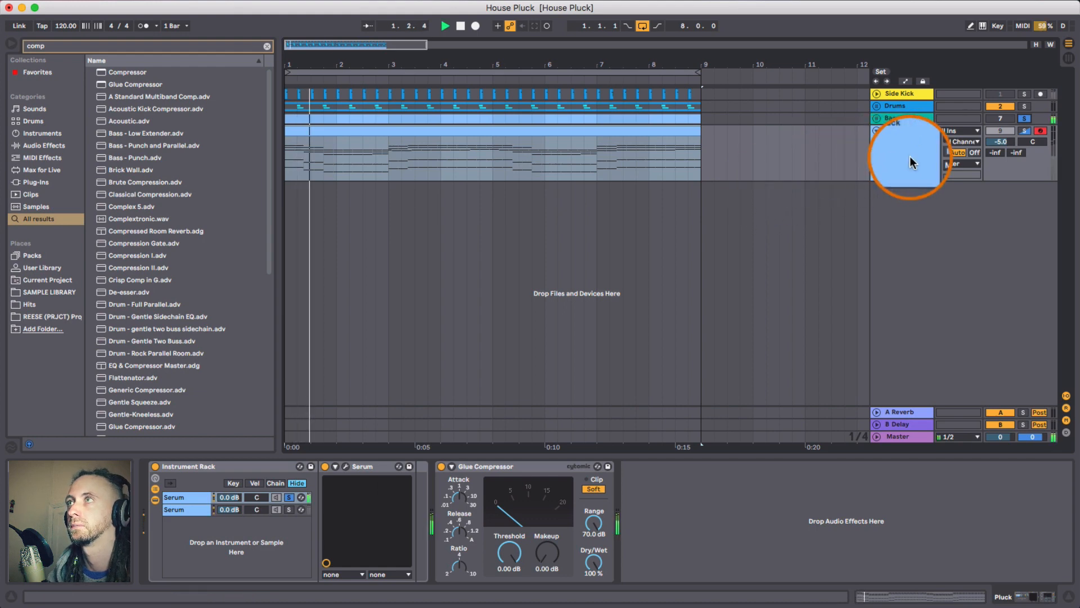
{"action": "key", "text": "space"}
{"action": "left_click", "coordinate": [1024, 118]}
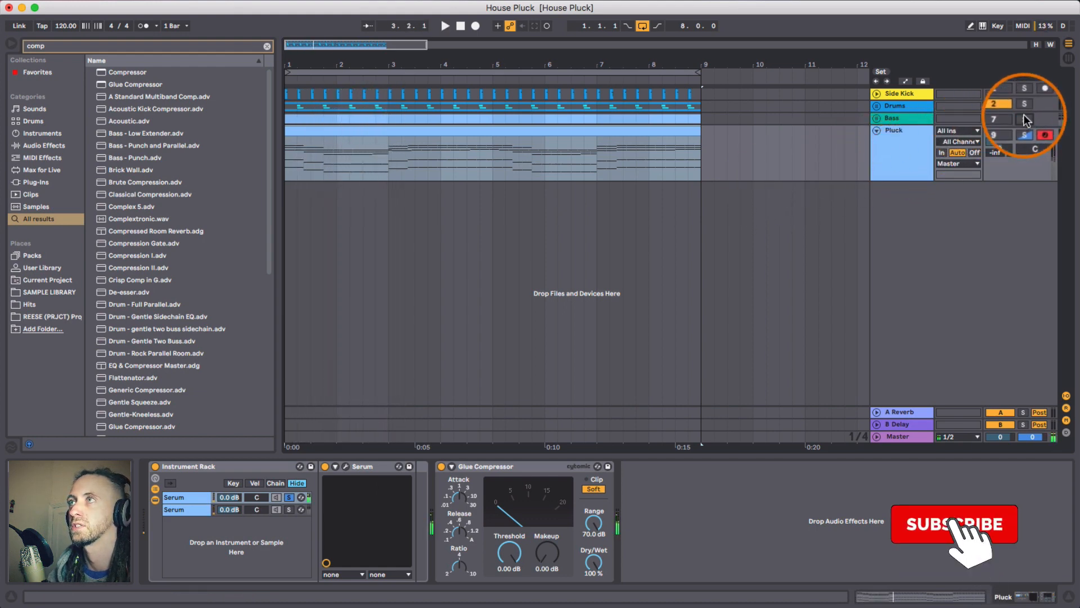
- Play the arrangement, activate the Bass and Pluck tracks, and select the Pluck track
{"action": "key", "text": "space"}
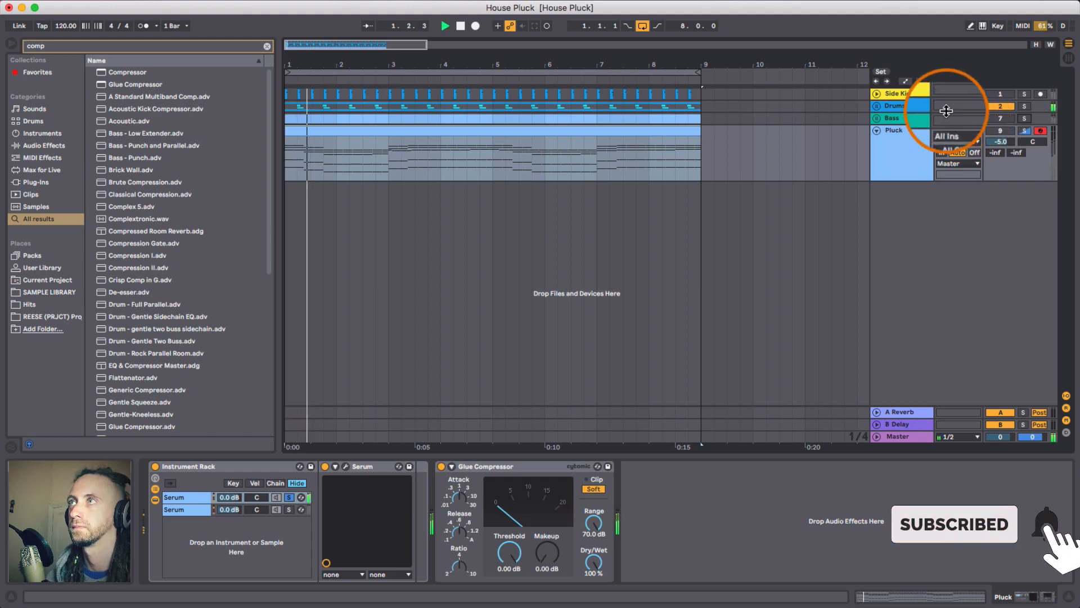
{"action": "left_click", "coordinate": [1008, 119]}
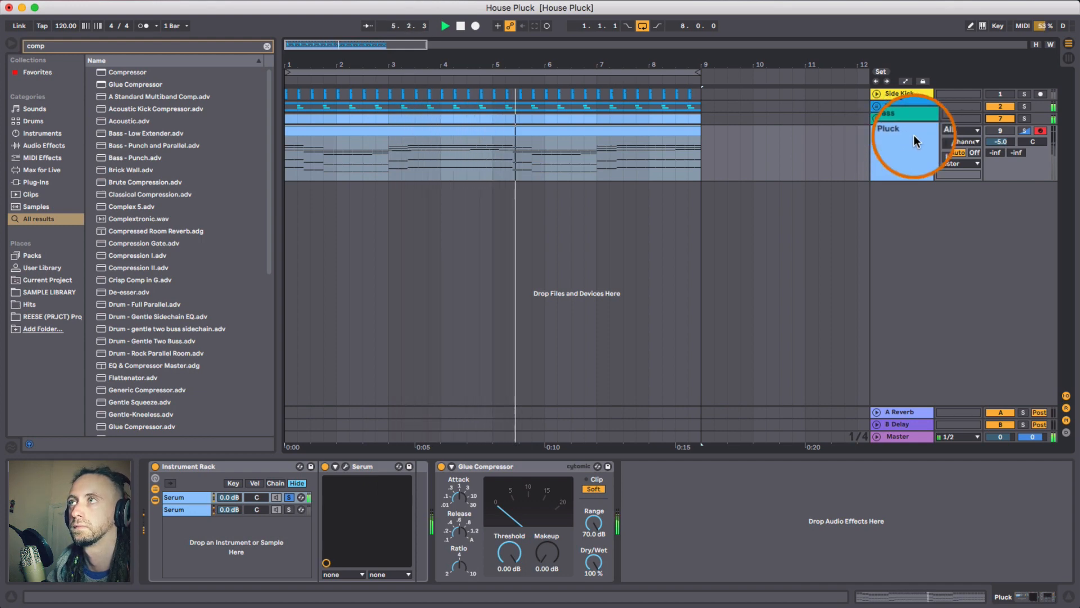
{"action": "key", "text": "space"}
{"action": "left_click", "coordinate": [1001, 130]}
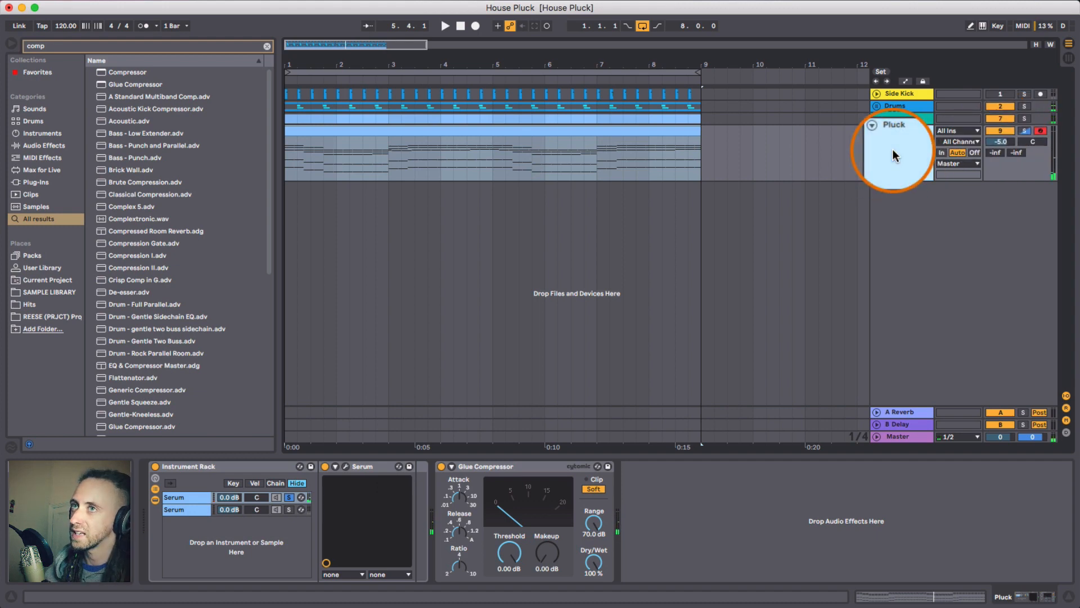
{"action": "left_click", "coordinate": [895, 155]}
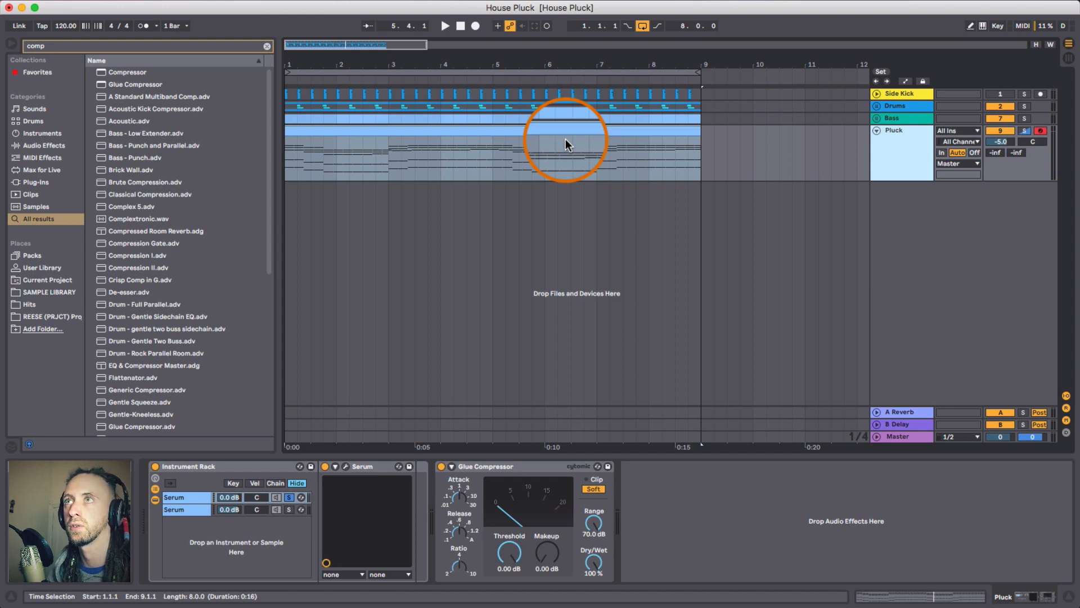
- Play the arrangement loop to audition the pluck with the drums and bass
{"action": "key", "text": "space"}
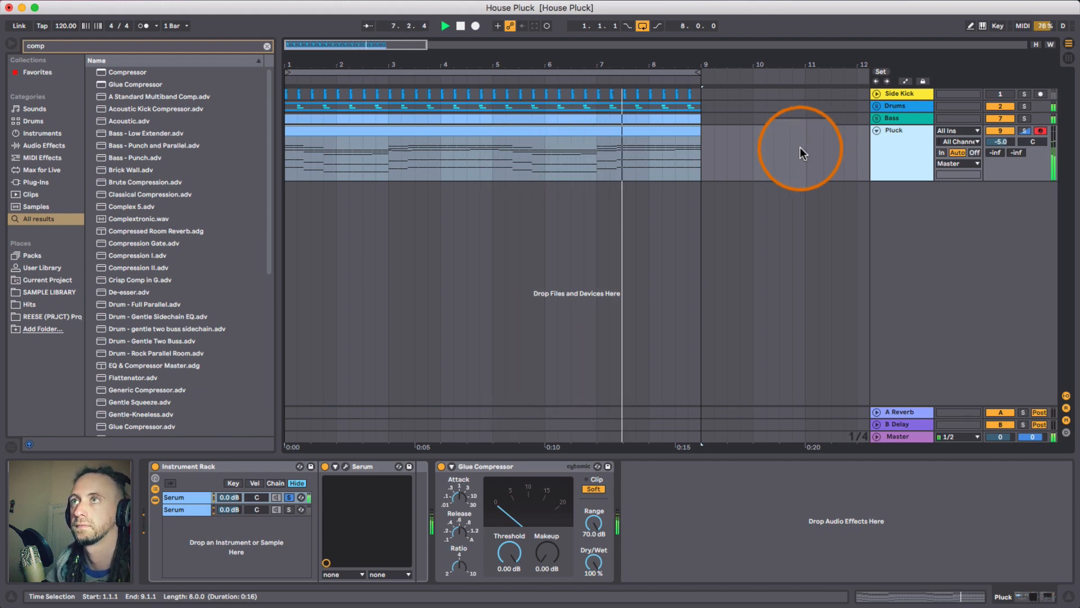
{"action": "key", "text": "space"}
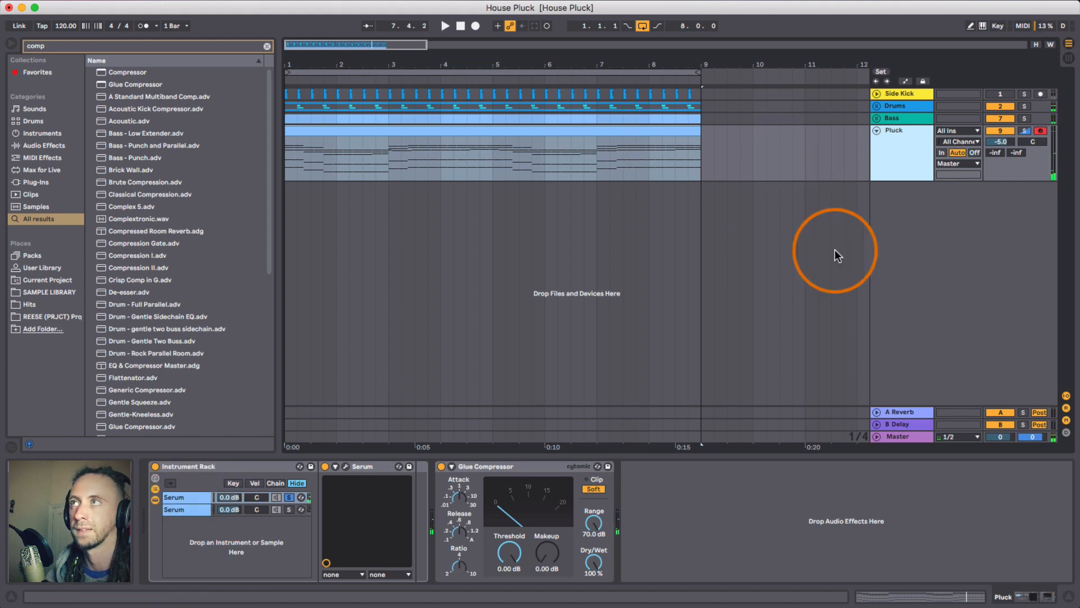
- Show the Pluck track's automation and bring up the envelope for Serum's ENV OPEN macro (Macro 2)
{"action": "left_click", "coordinate": [907, 178]}
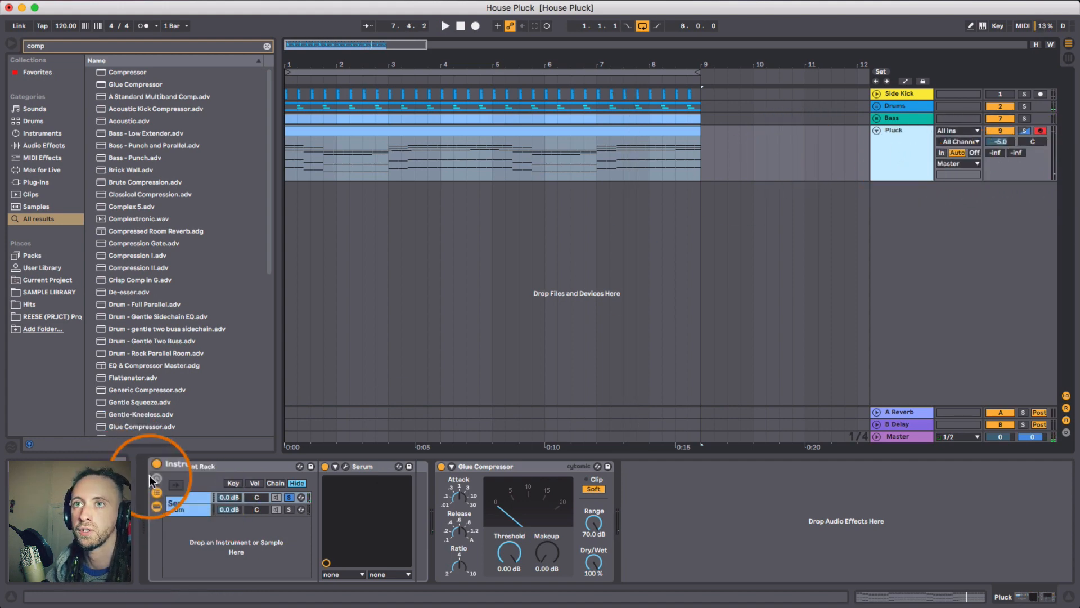
{"action": "left_click", "coordinate": [344, 466]}
{"action": "left_click_drag", "start_coordinate": [747, 35], "coordinate": [631, 25]}
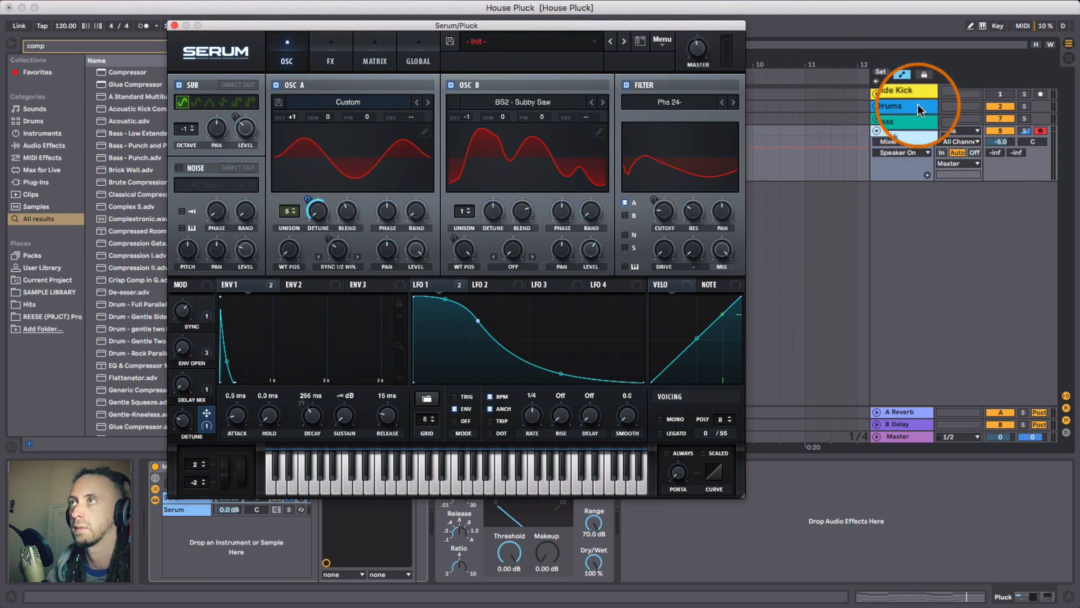
{"action": "left_click", "coordinate": [917, 140]}
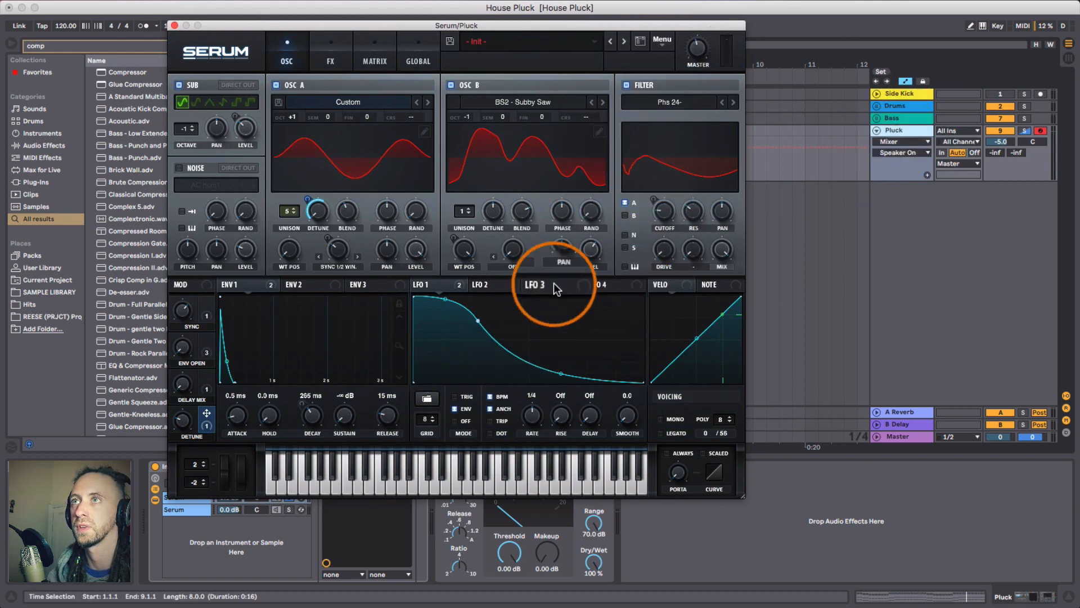
{"action": "left_click_drag", "start_coordinate": [582, 25], "coordinate": [587, 25]}
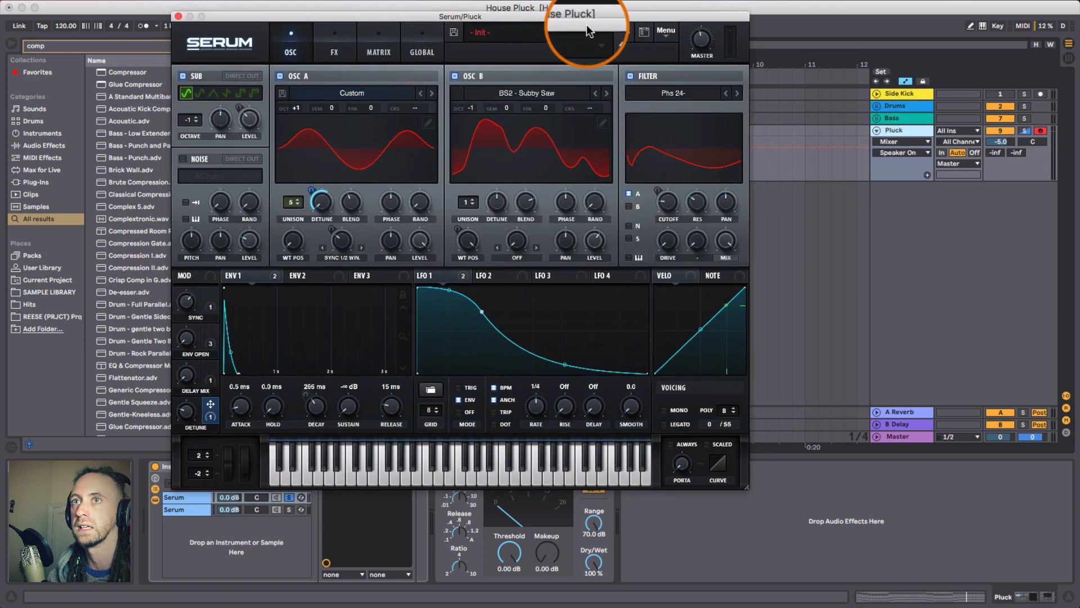
{"action": "left_click", "coordinate": [187, 342]}
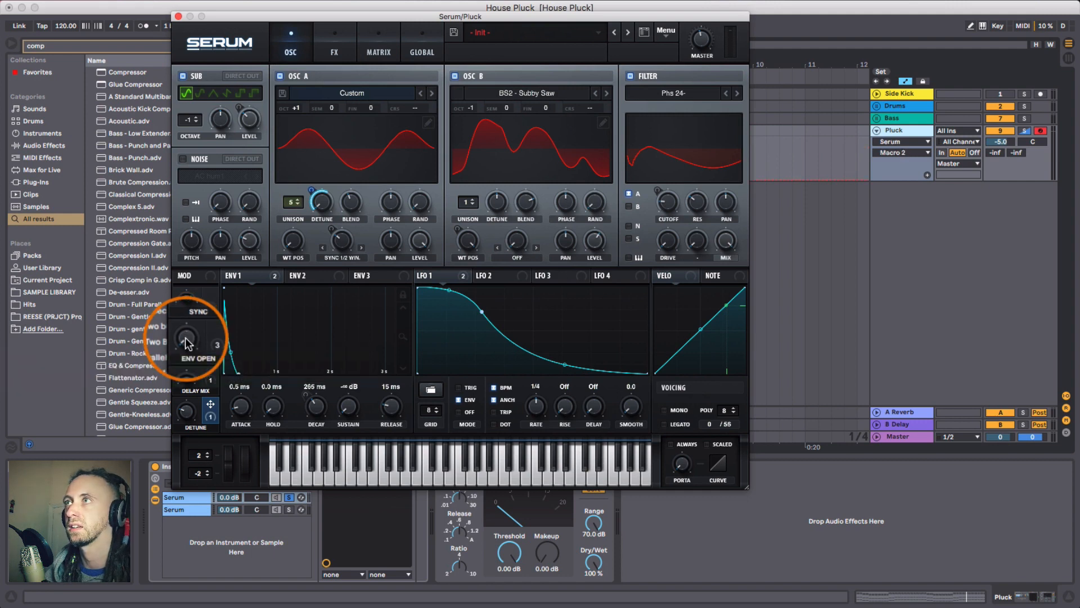
{"action": "left_click", "coordinate": [179, 16]}
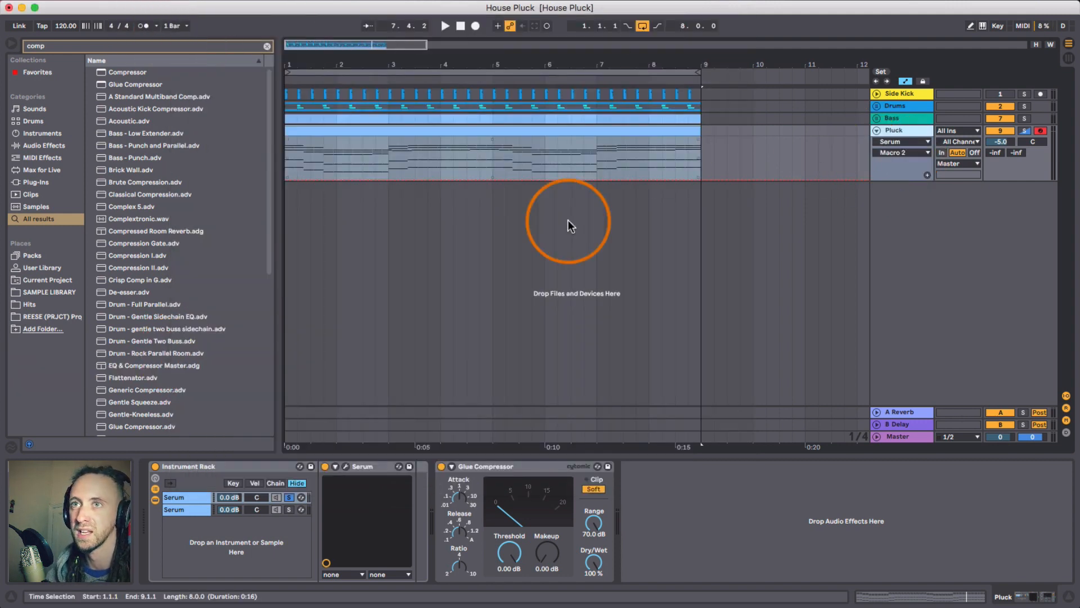
- Add Macro 2 automation breakpoints on the Pluck track, with a peak after beat 8.4 that falls to 0% at bar 9
{"action": "left_click", "coordinate": [507, 179]}
{"action": "mouse_move", "coordinate": [506, 180]}
{"action": "left_mouse_down"}
{"action": "mouse_move", "coordinate": [700, 178]}
{"action": "mouse_move", "coordinate": [688, 174]}
{"action": "left_mouse_up"}
{"action": "left_click", "coordinate": [671, 174]}
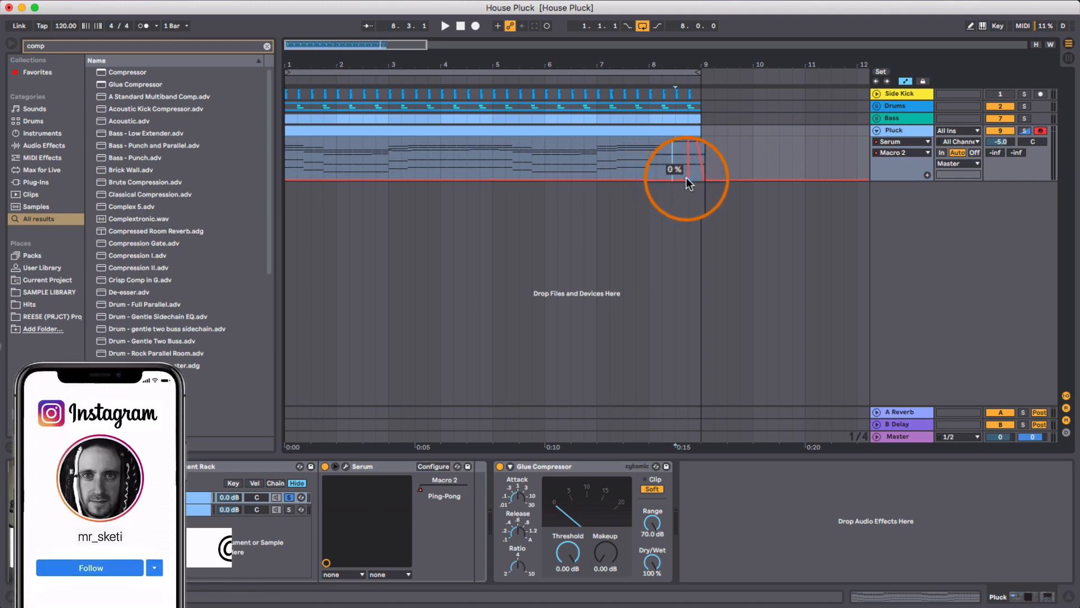
{"action": "left_click_drag", "start_coordinate": [693, 67], "coordinate": [682, 133]}
{"action": "left_click", "coordinate": [670, 178]}
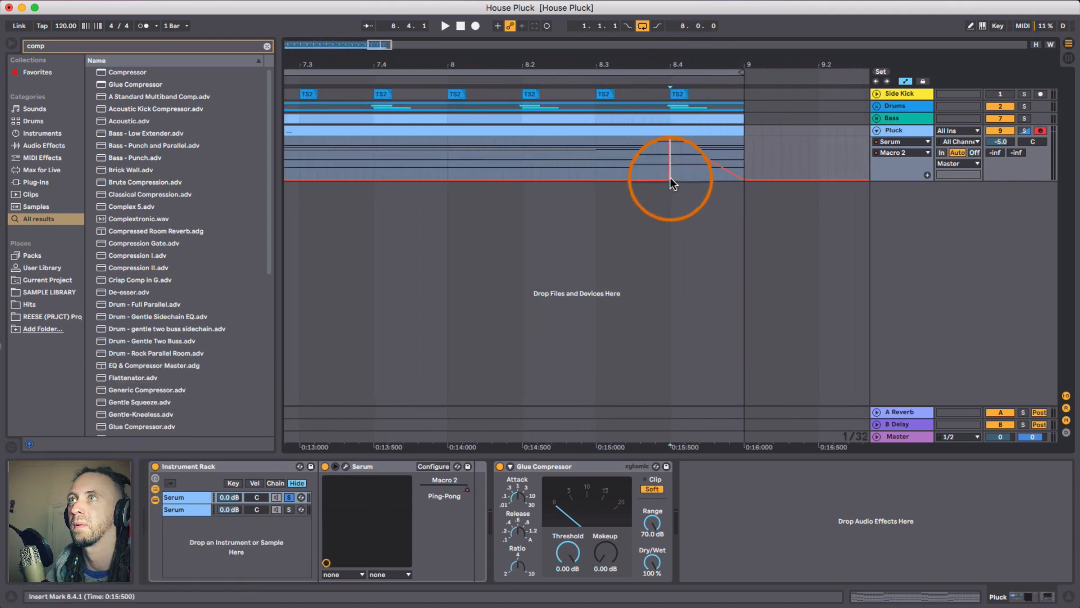
{"action": "left_click_drag", "start_coordinate": [670, 137], "coordinate": [698, 137]}
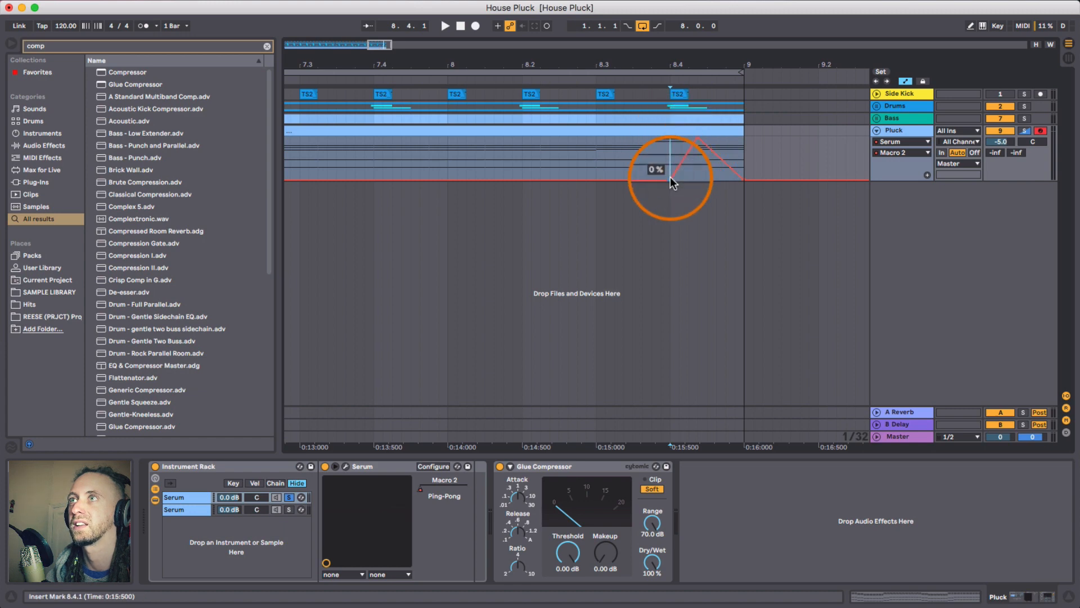
- Shape the Macro 2 automation into a curved rise from bar 5 towards bar 9 and play the loop
{"action": "left_click", "coordinate": [670, 178]}
{"action": "left_click_drag", "start_coordinate": [493, 159], "coordinate": [511, 142]}
{"action": "left_click_drag", "start_coordinate": [567, 63], "coordinate": [394, 62]}
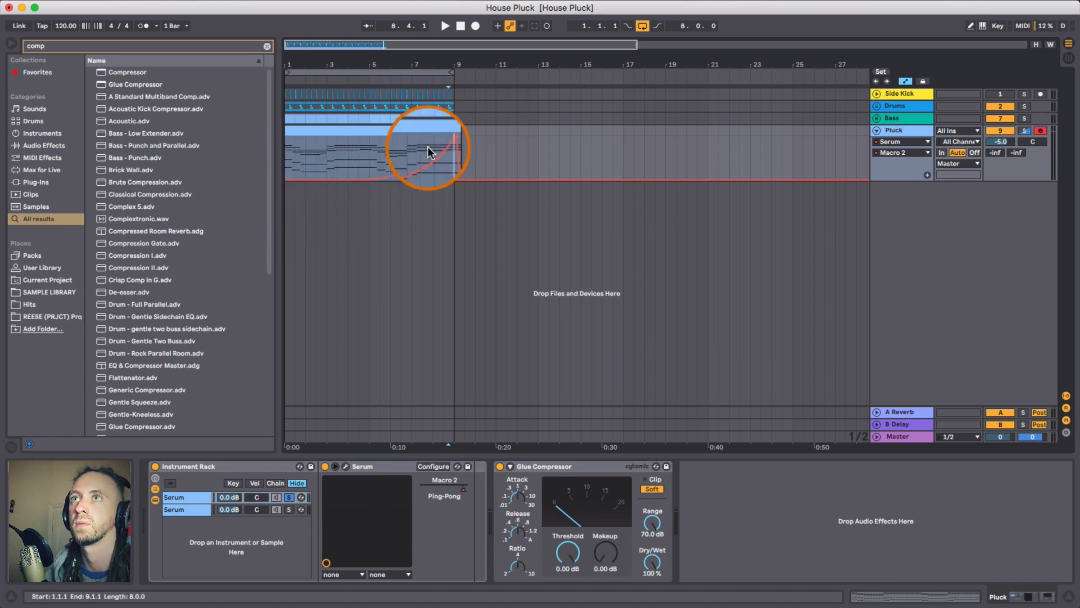
{"action": "key", "text": "space"}
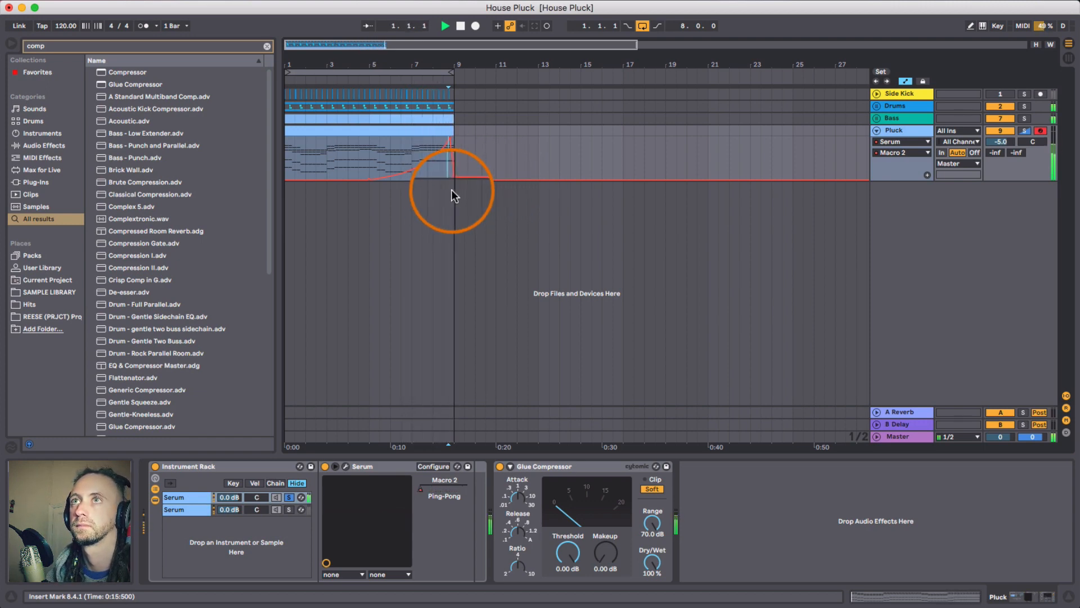
{"action": "key", "text": "space"}
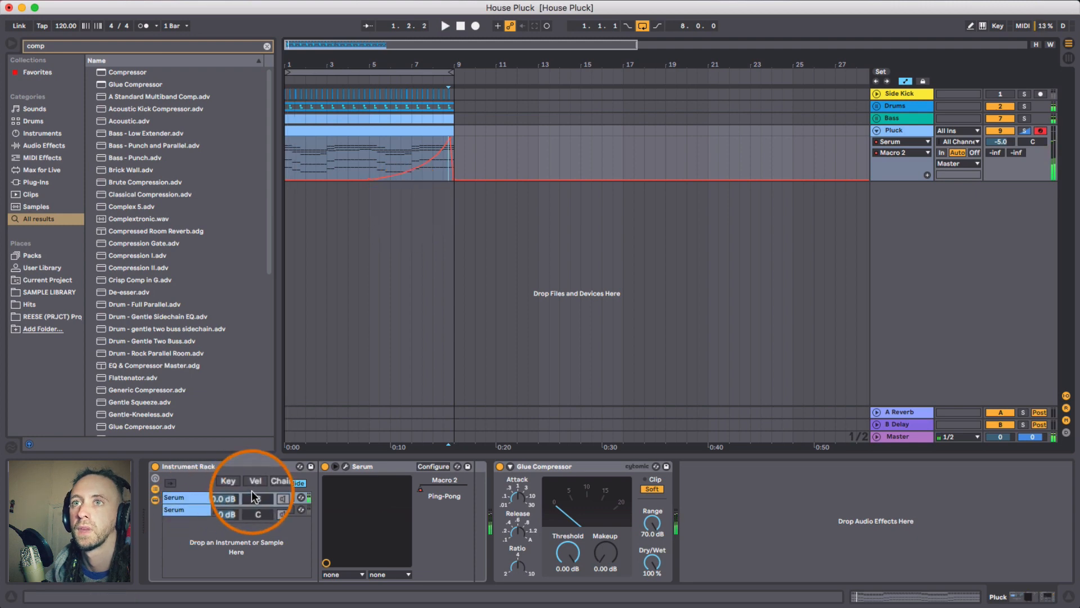
- Automate Serum's DETUNE macro (Macro 4) on the Pluck track, ramping from 0% at bar 5 to 100% just before bar 9
{"action": "left_click", "coordinate": [349, 463]}
{"action": "left_click", "coordinate": [189, 415]}
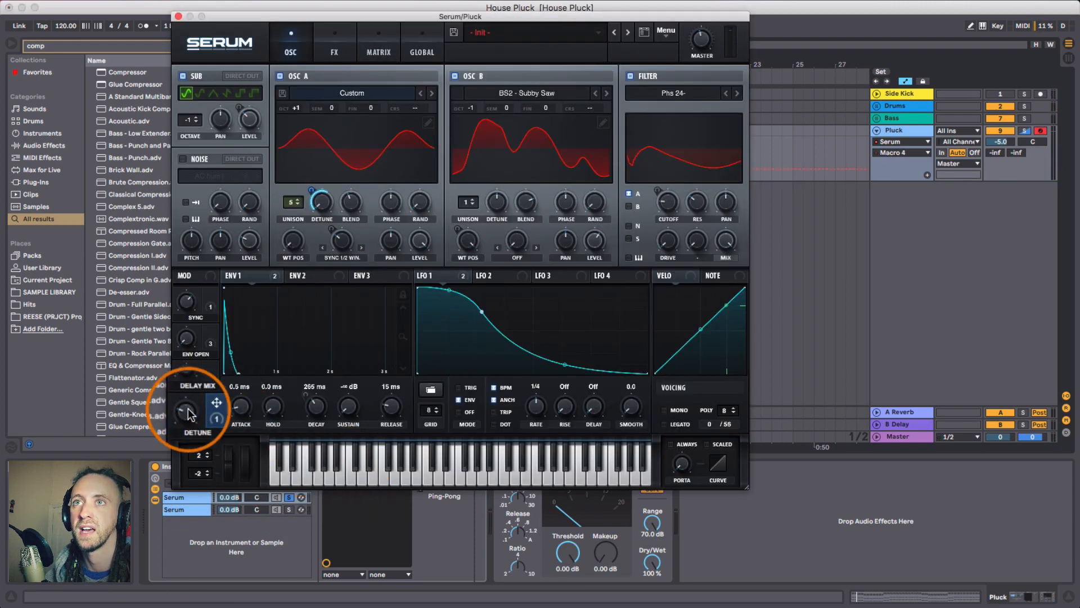
{"action": "left_click", "coordinate": [178, 25]}
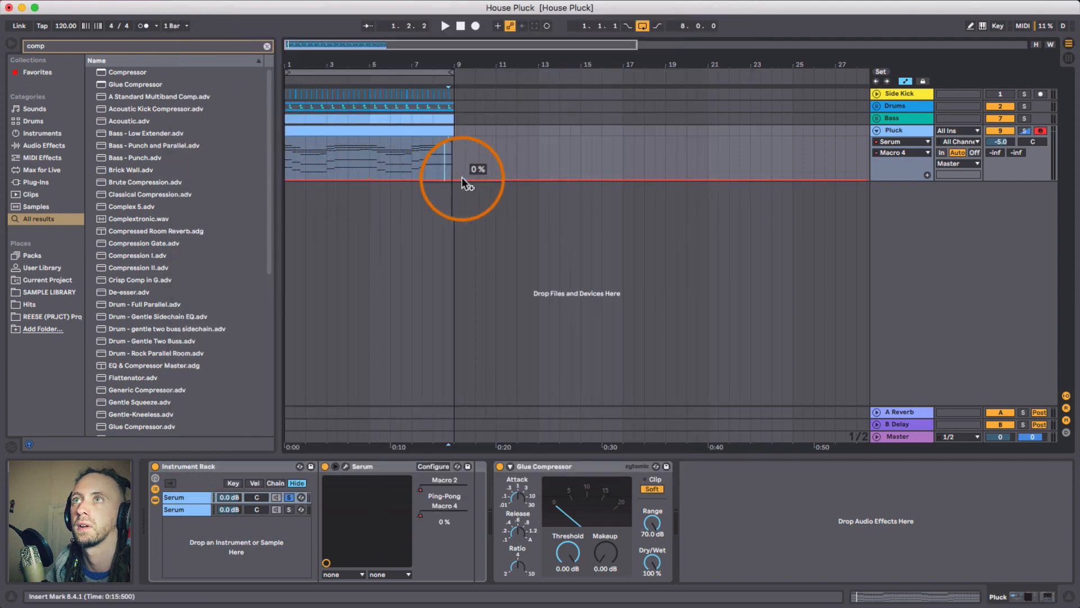
{"action": "left_click_drag", "start_coordinate": [454, 180], "coordinate": [455, 137]}
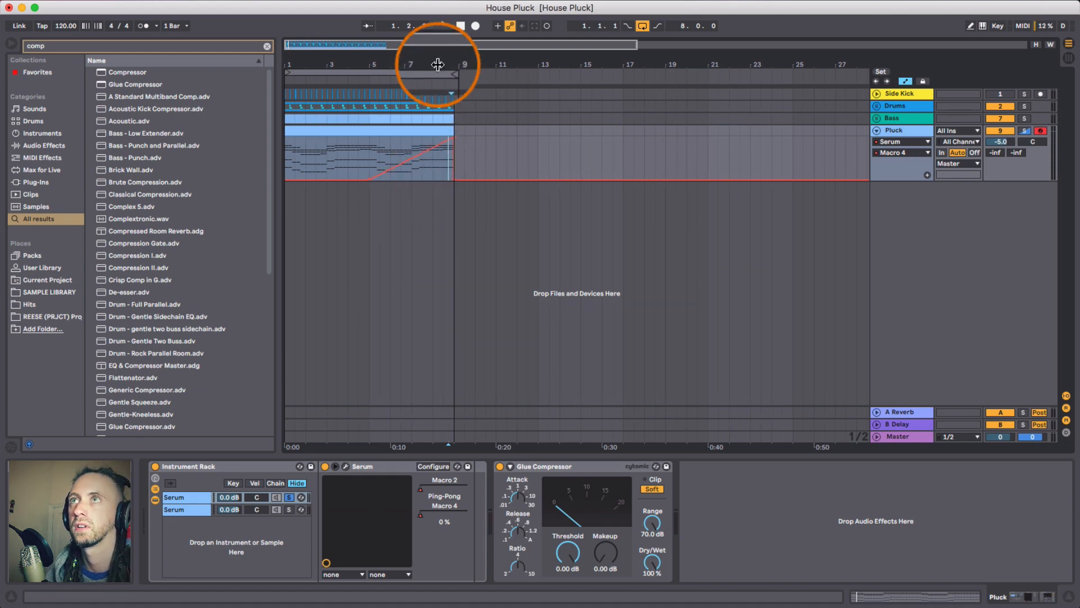
{"action": "left_click_drag", "start_coordinate": [443, 65], "coordinate": [444, 107]}
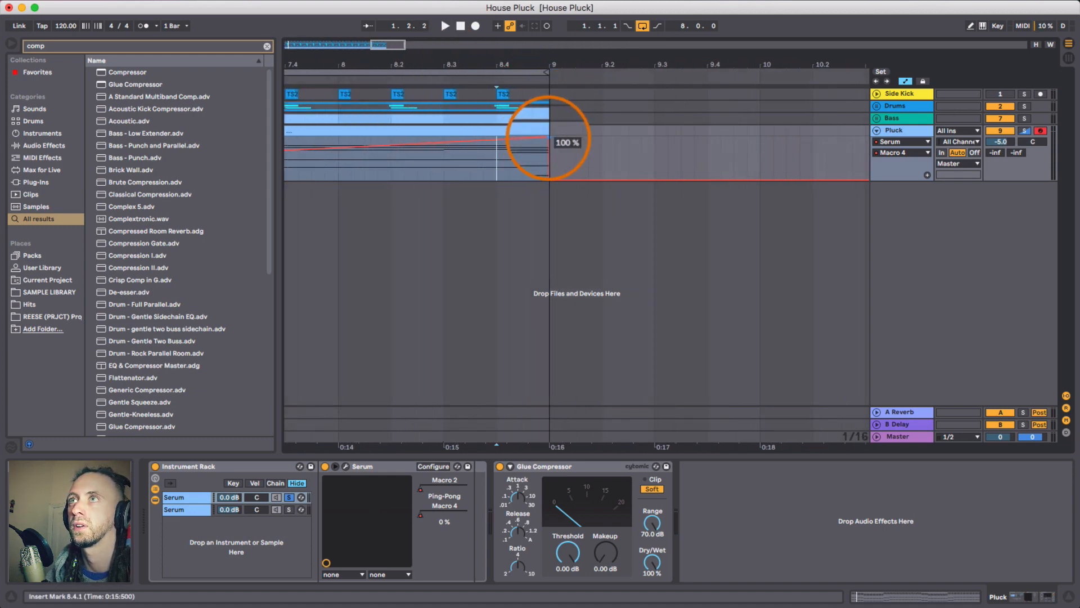
{"action": "left_click_drag", "start_coordinate": [549, 137], "coordinate": [543, 136]}
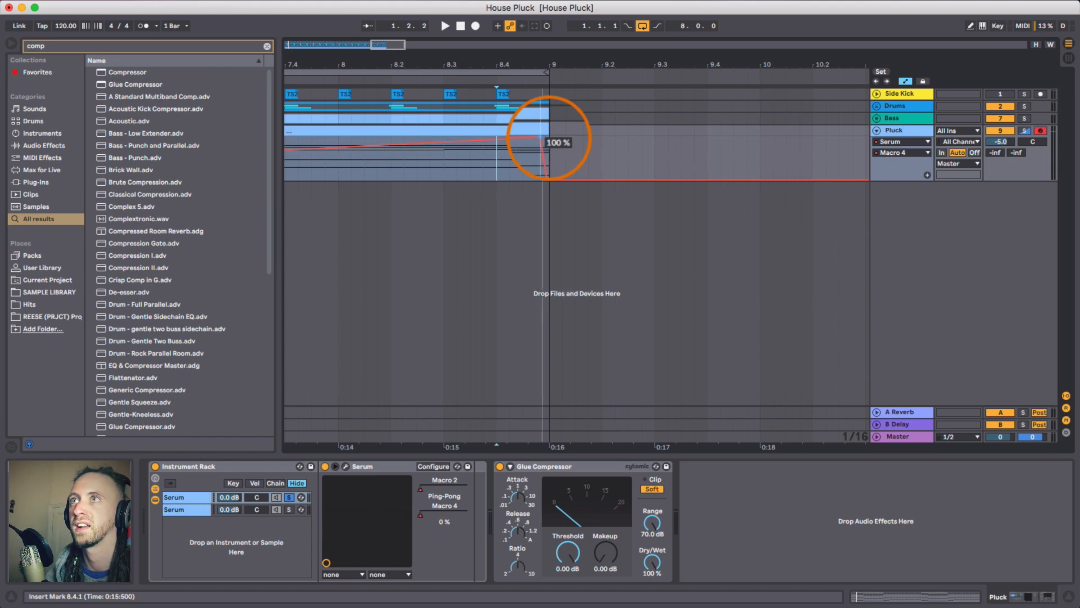
- Bend the Macro 4 automation ramp into an upward curve while playing the loop
{"action": "key", "text": "space"}
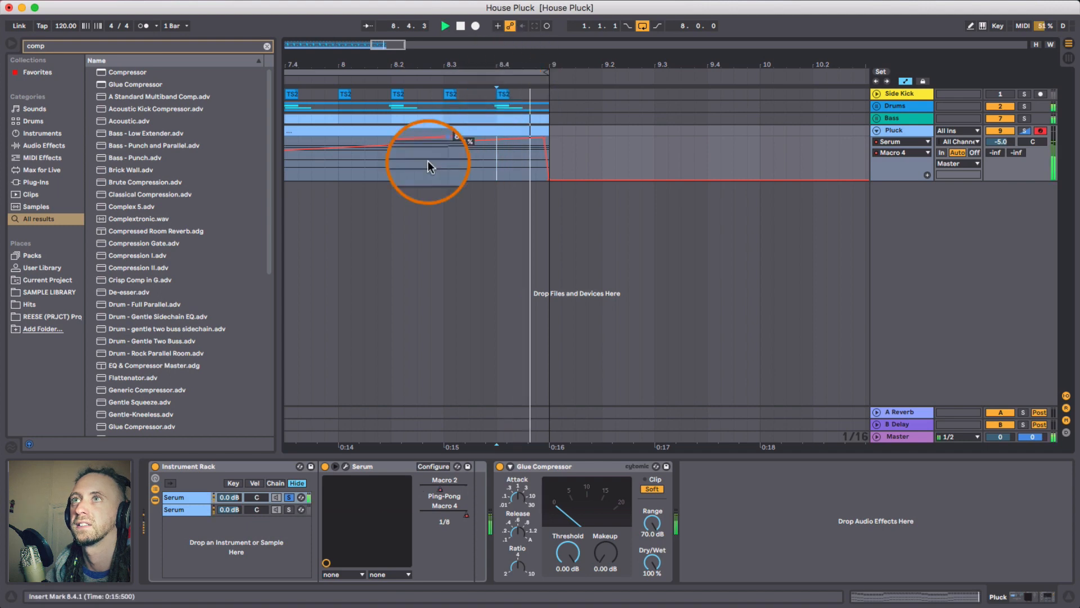
{"action": "left_click_drag", "start_coordinate": [497, 64], "coordinate": [497, 40]}
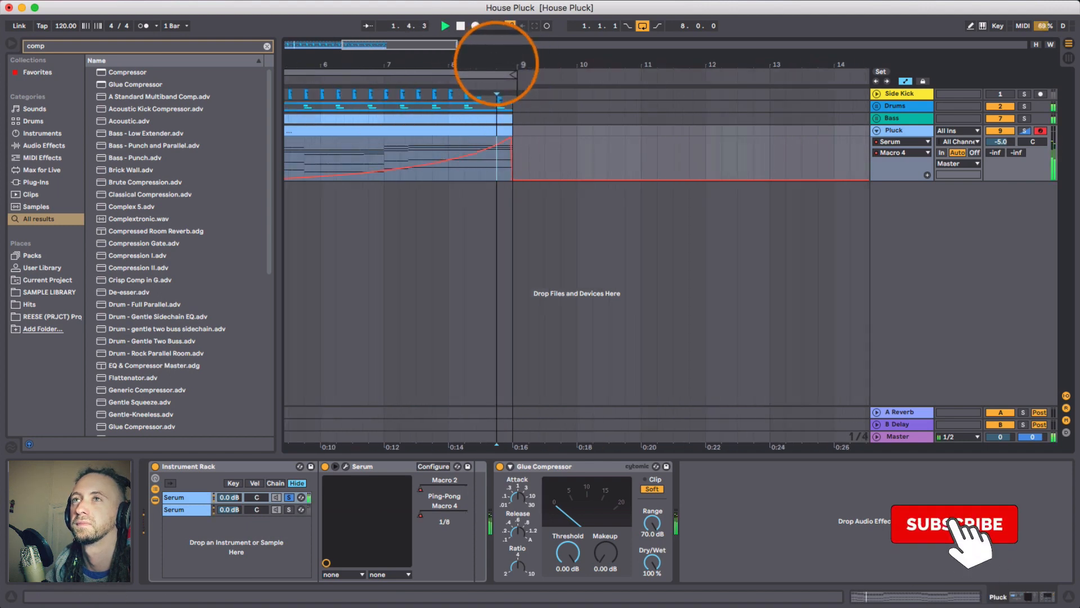
{"action": "scroll", "coordinate": [473, 169], "scroll_direction": "left", "scroll_amount": 5}
{"action": "scroll", "coordinate": [455, 213], "scroll_direction": "left", "scroll_amount": 4}
{"action": "key", "text": "space"}
- Raise the middle of the Macro 4 automation curve slightly and play the arrangement from bar 5
{"action": "left_click", "coordinate": [541, 153]}
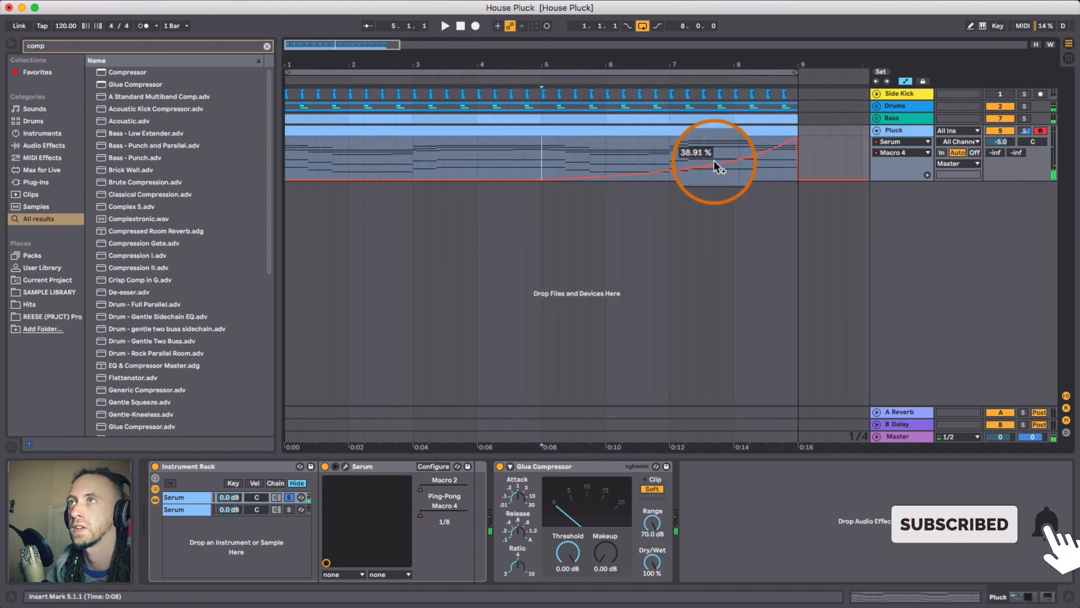
{"action": "left_click_drag", "start_coordinate": [716, 168], "coordinate": [716, 163]}
{"action": "key", "text": "space"}
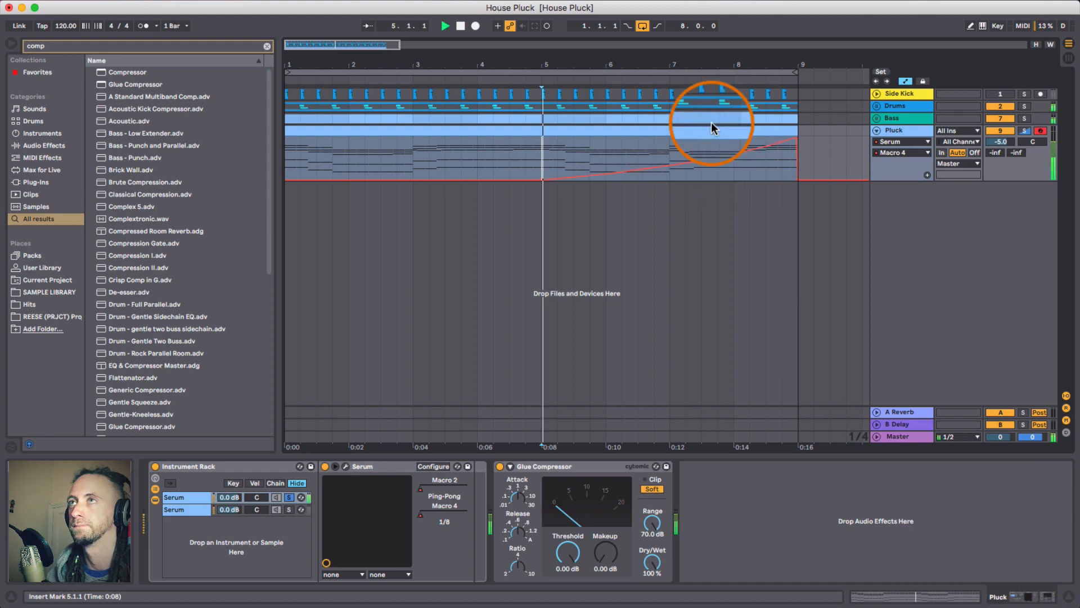
{"action": "mouse_move", "coordinate": [797, 138]}
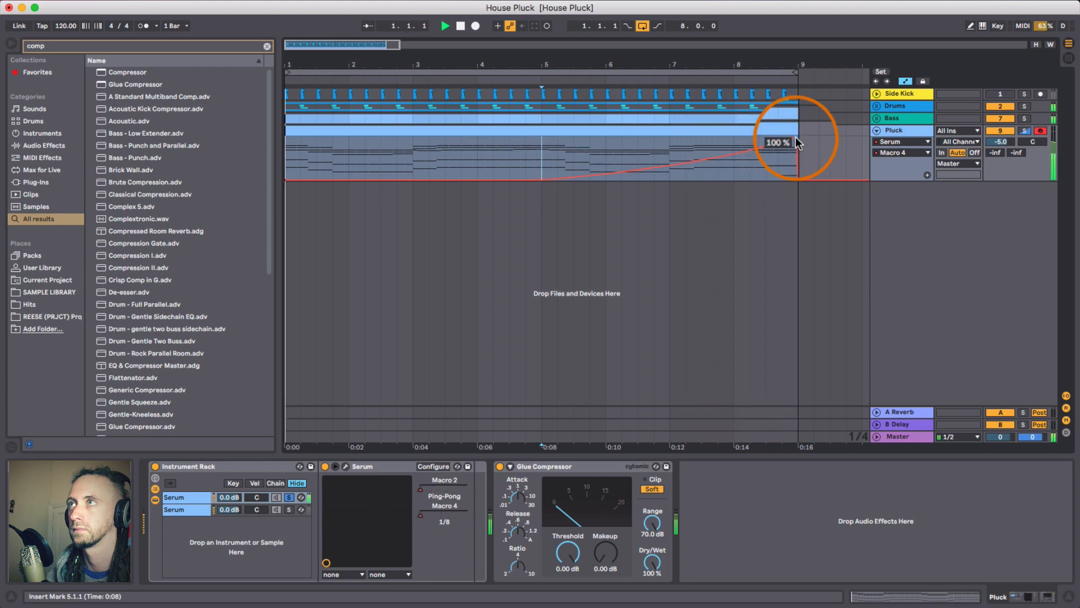
{"action": "left_click_drag", "start_coordinate": [717, 64], "coordinate": [718, 33]}
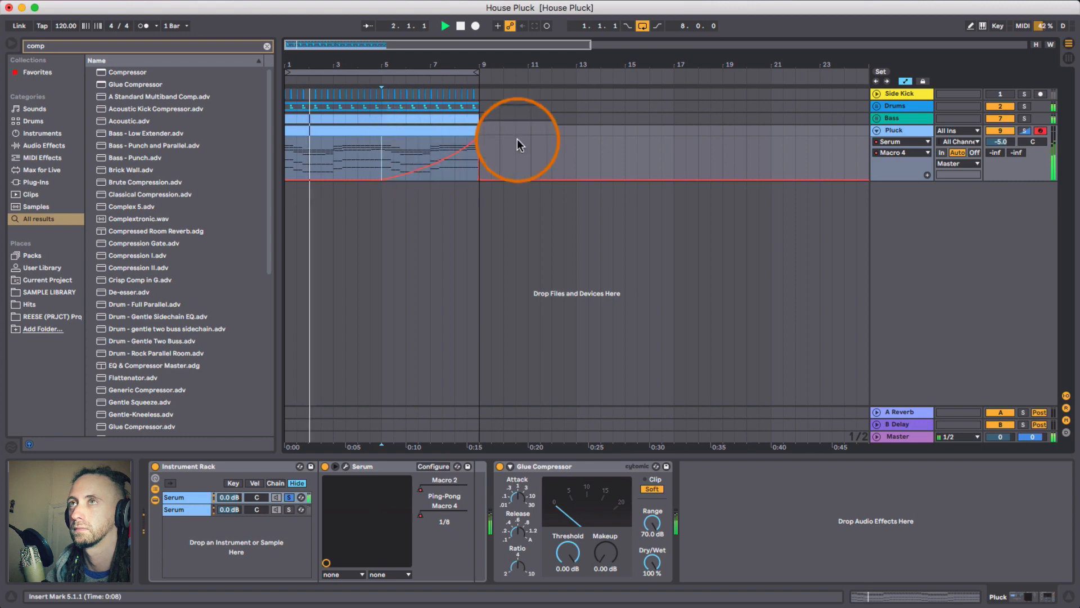
{"action": "key", "text": "space"}
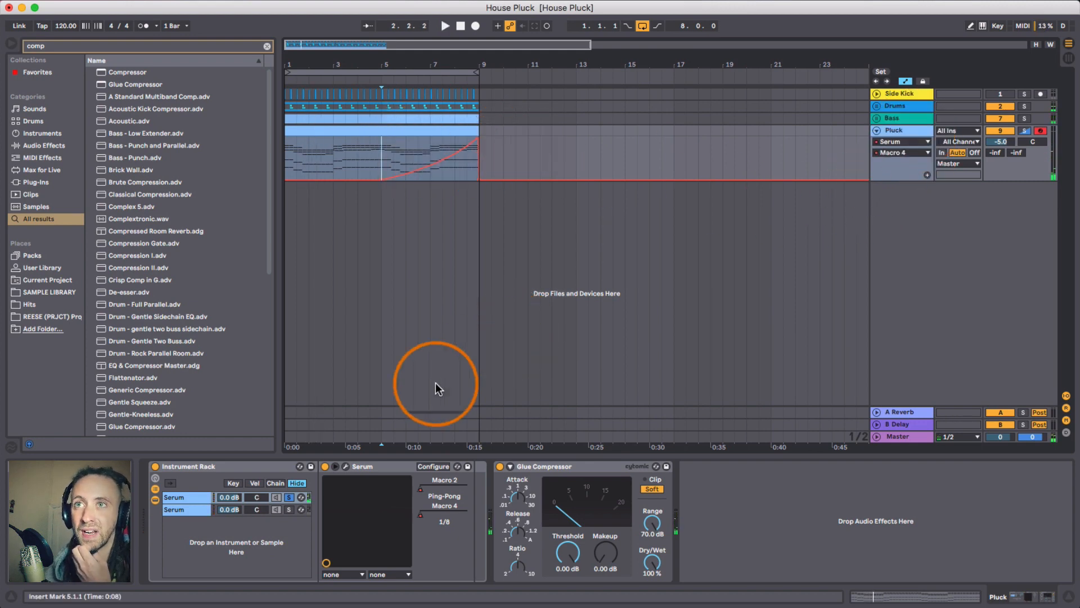
- Reopen Serum and try oscillator A with 1 unison voice, checking the Hyper effect, before restoring 5 voices
{"action": "left_click", "coordinate": [344, 467]}
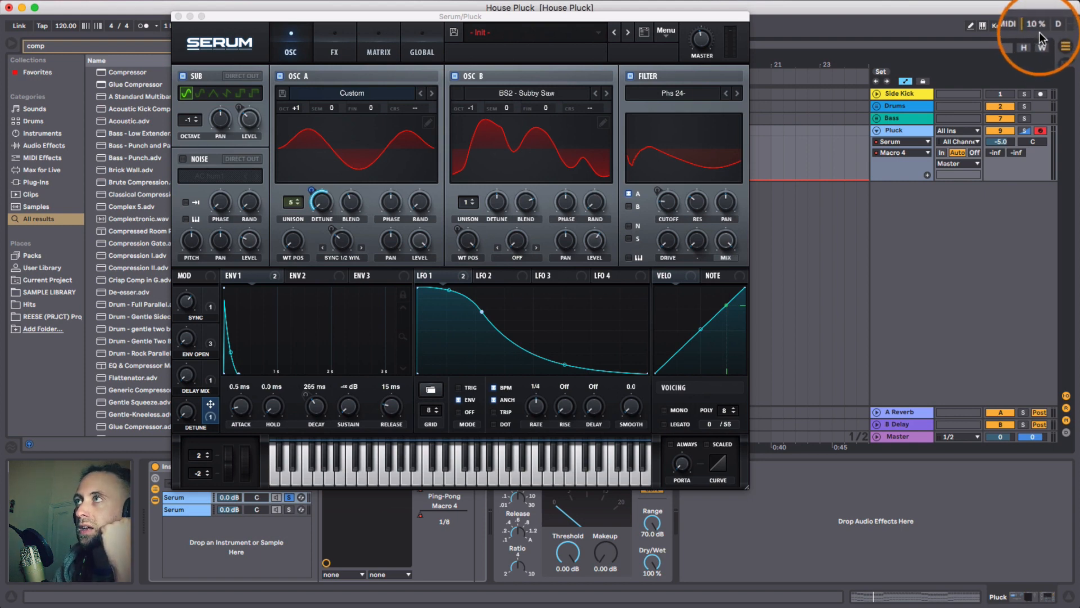
{"action": "key", "text": "space"}
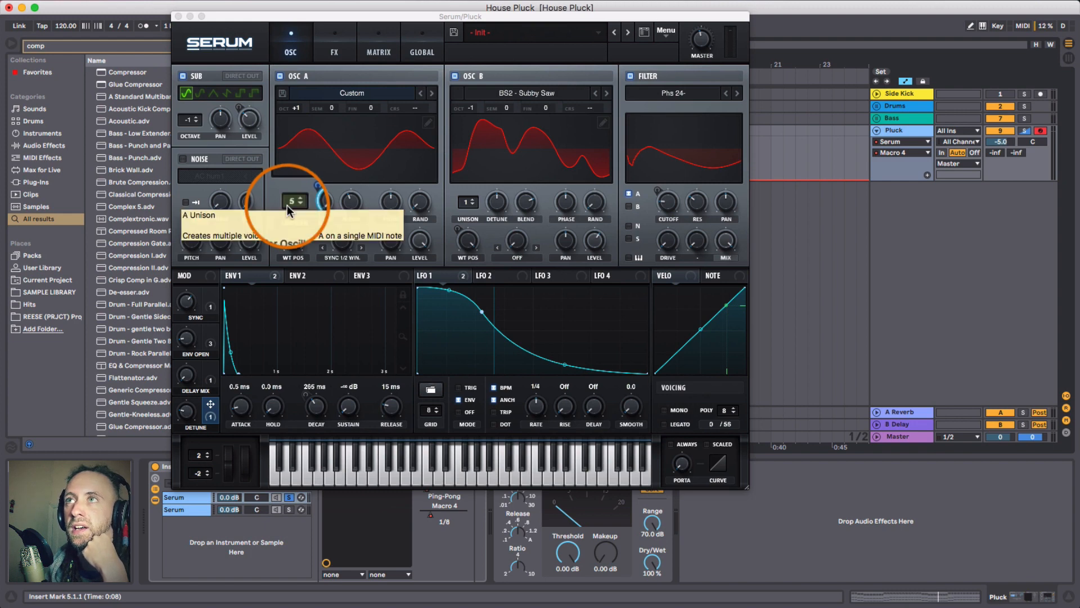
{"action": "left_click_drag", "start_coordinate": [295, 202], "coordinate": [291, 217]}
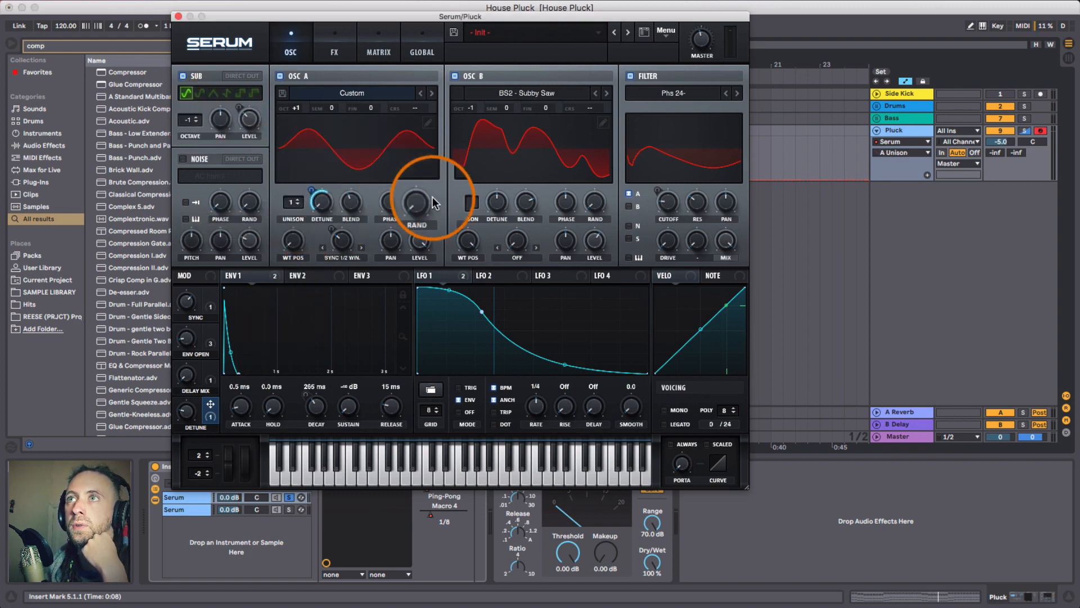
{"action": "left_click", "coordinate": [324, 49]}
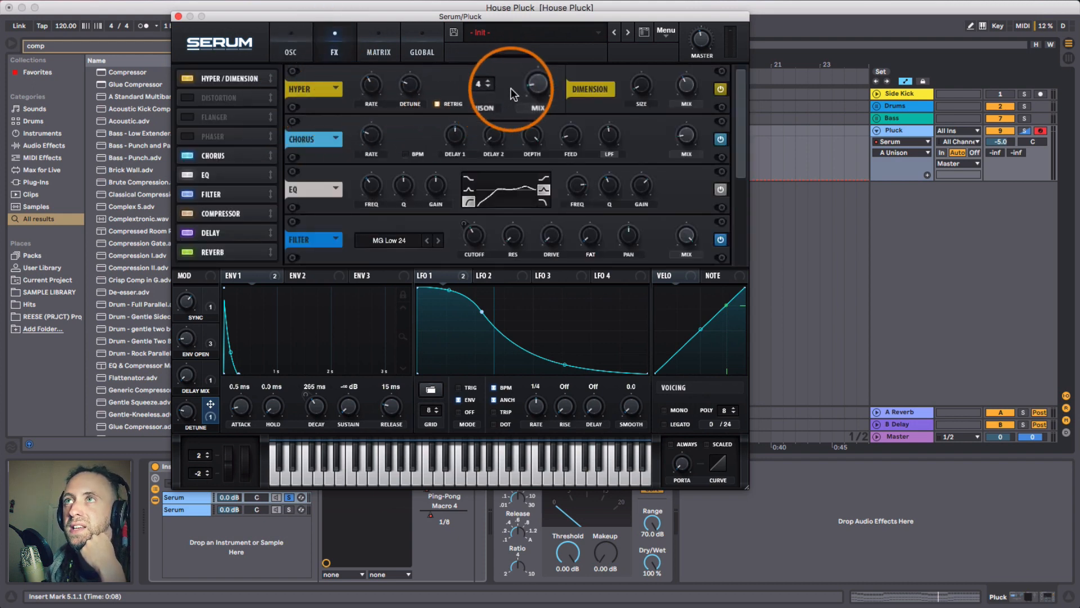
{"action": "left_click", "coordinate": [294, 46]}
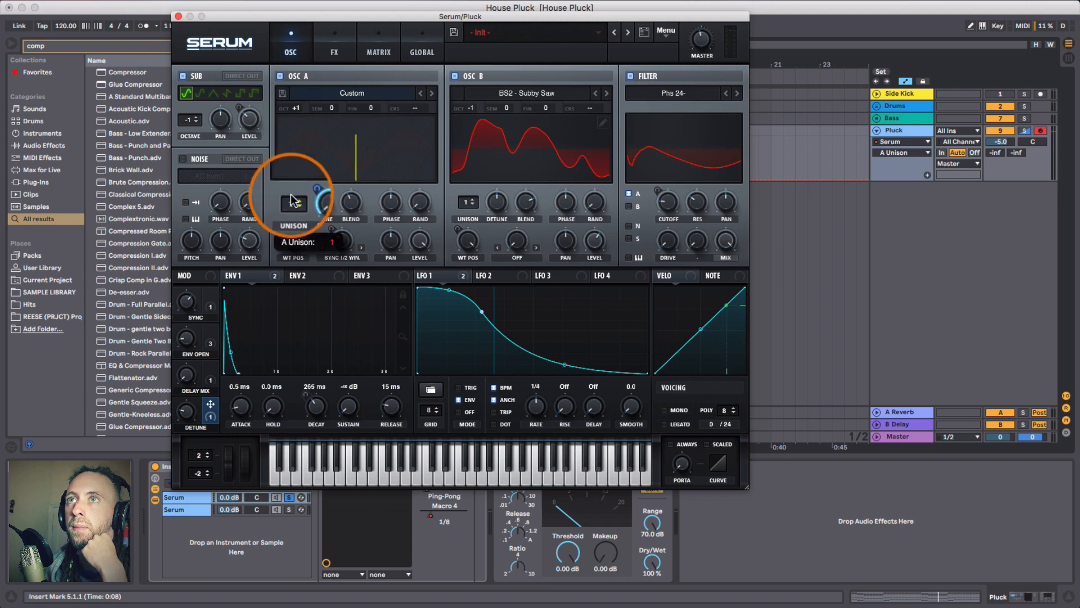
{"action": "left_click_drag", "start_coordinate": [291, 184], "coordinate": [292, 162]}
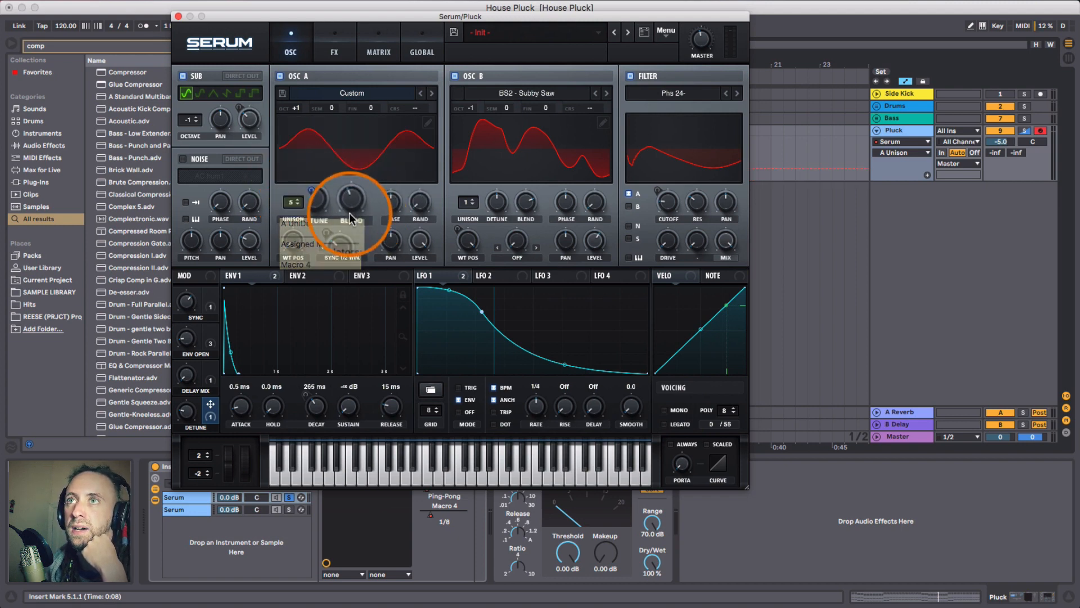
- Compare oscillator A's unison and detune settings with the Hyper effect's unison in the effects chain
{"action": "left_click_drag", "start_coordinate": [319, 206], "coordinate": [319, 212]}
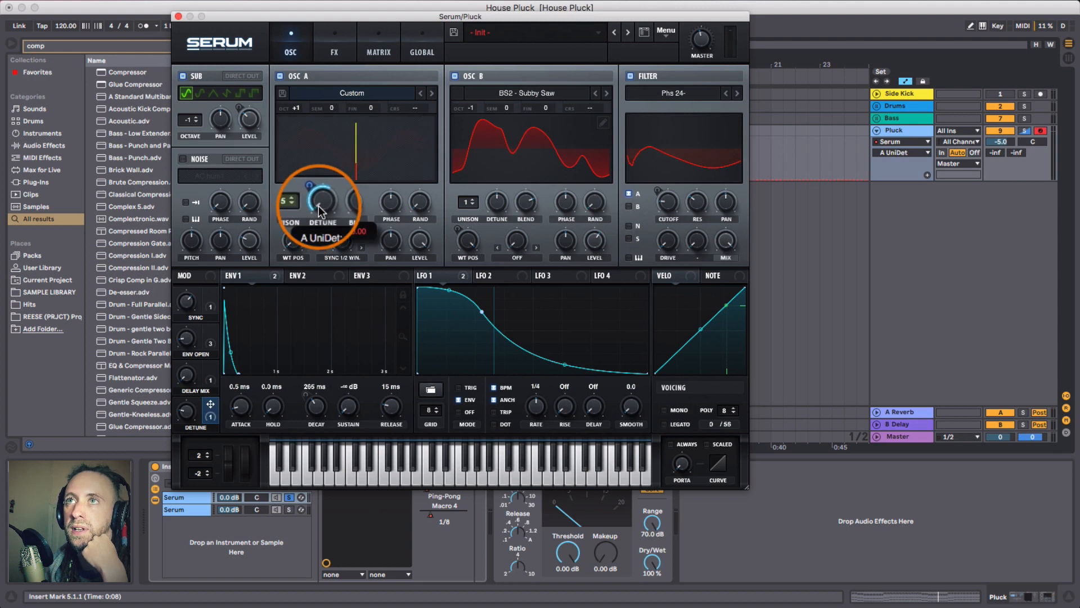
{"action": "left_click", "coordinate": [332, 46]}
{"action": "left_click", "coordinate": [303, 39]}
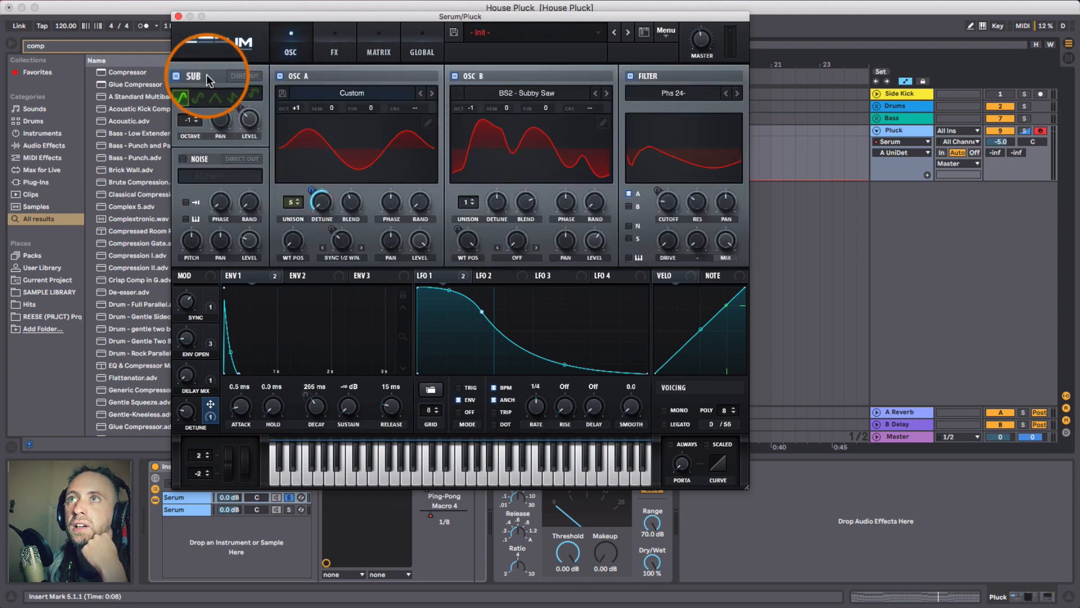
{"action": "left_click", "coordinate": [333, 40]}
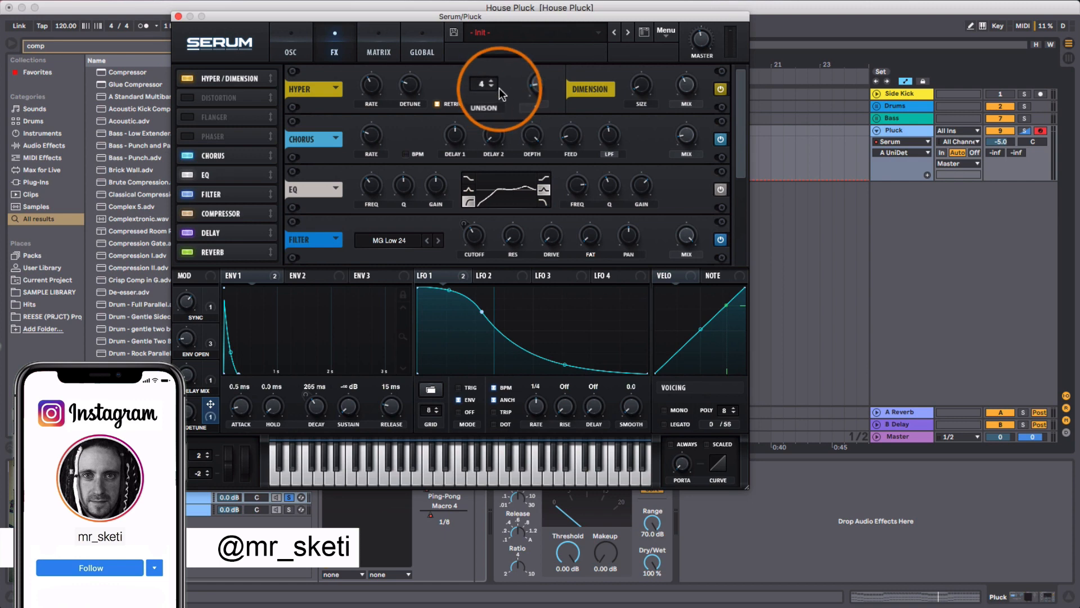
{"action": "left_click", "coordinate": [292, 33]}
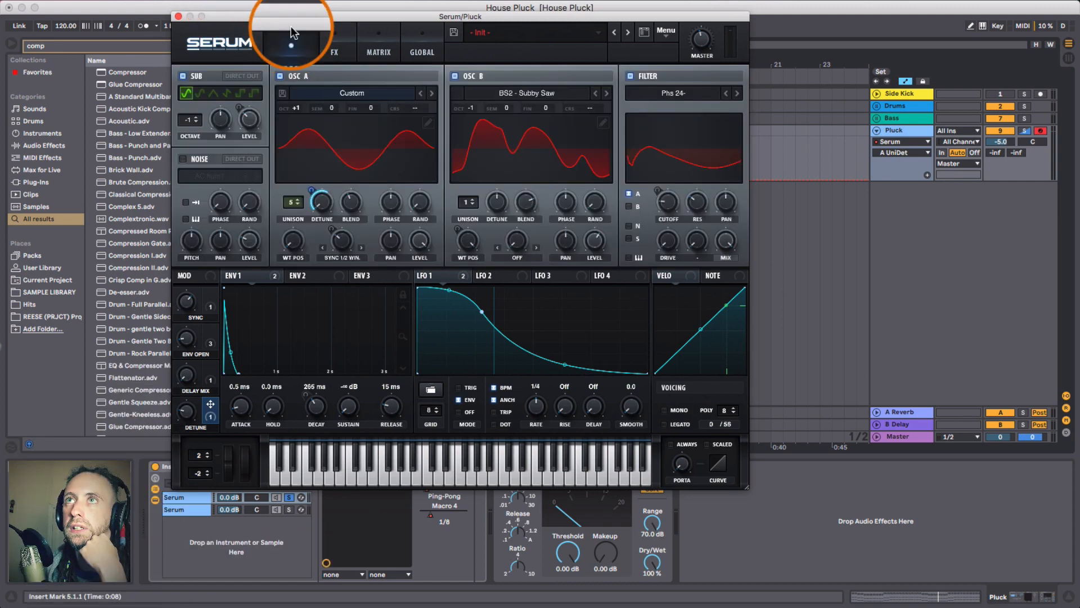